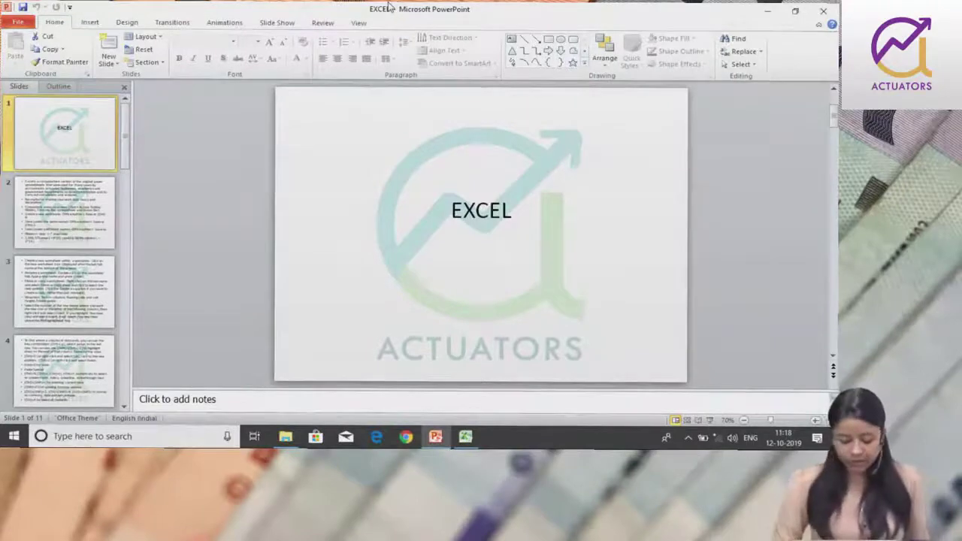
# Step: Show slide 2 of the EXCEL deck with the Excel basics bullet points
pyautogui.click(71, 210)
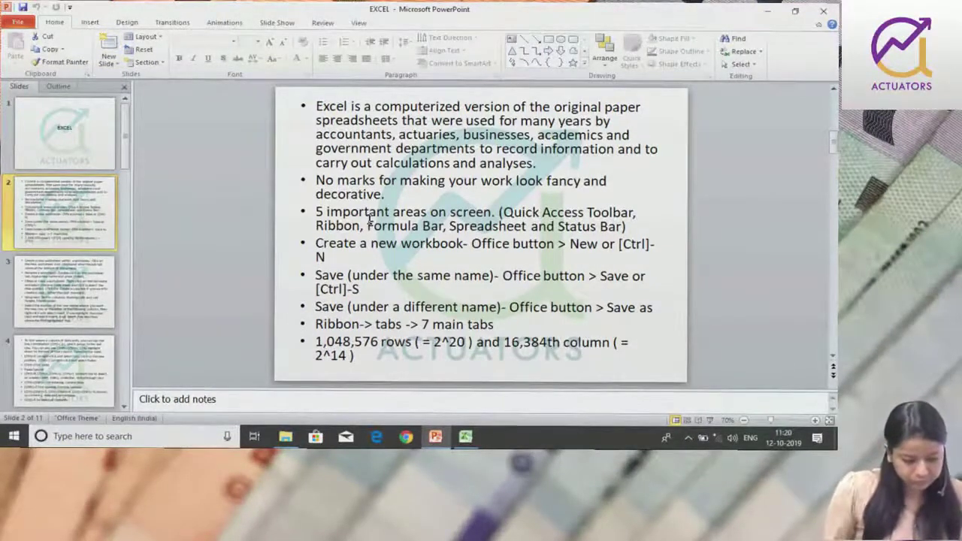
pyautogui.press('F5')
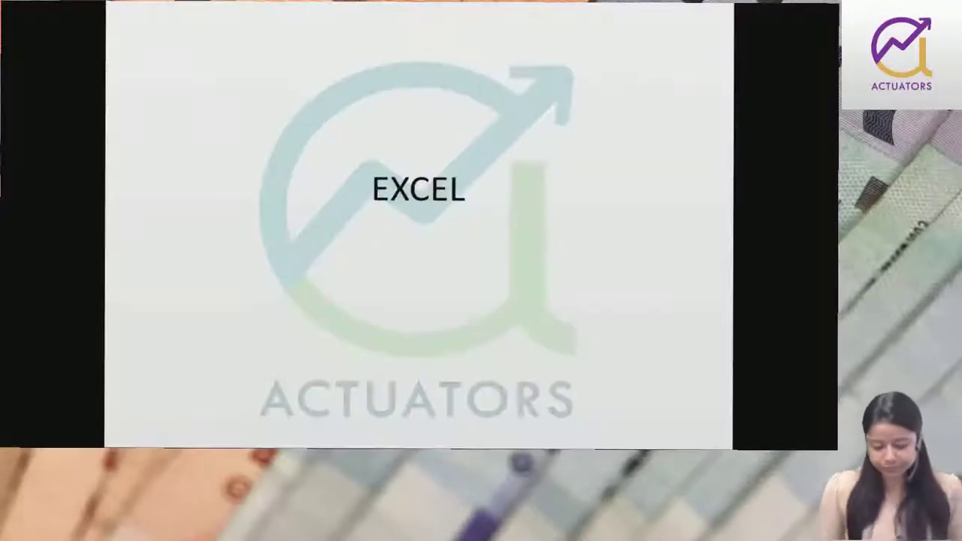
pyautogui.press('Right')
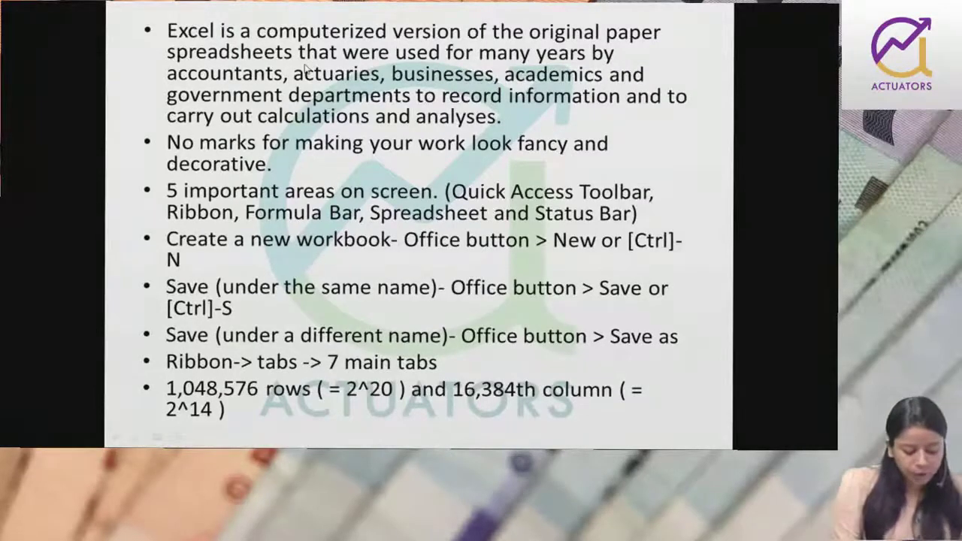
pyautogui.hotkey('alt', 'Tab')
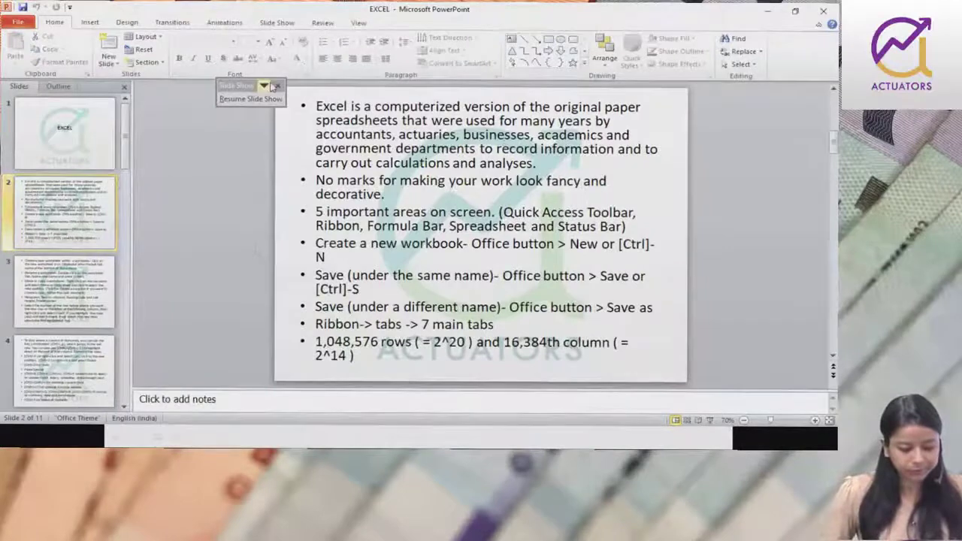
pyautogui.click(768, 11)
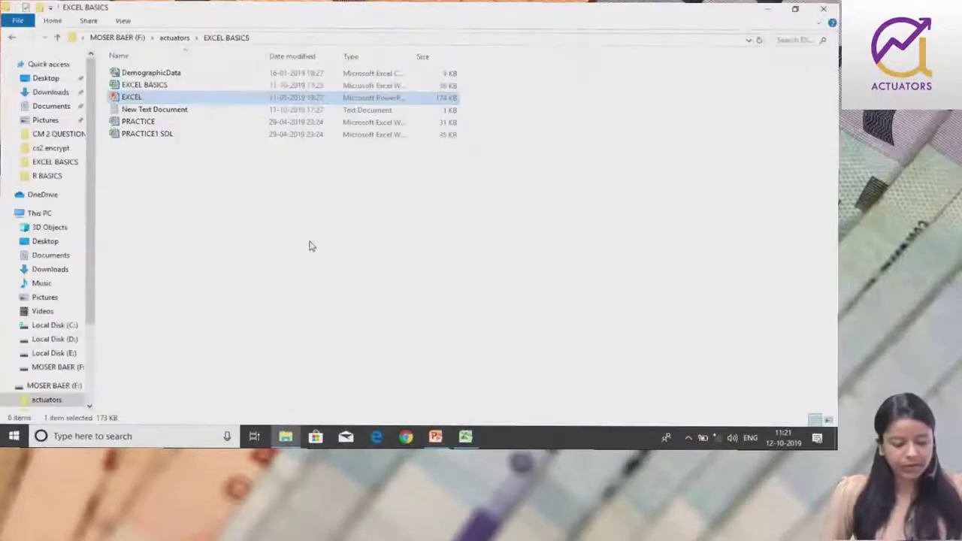
# Step: Create a new Microsoft Excel Worksheet file in the EXCEL BASICS folder and open it in Excel
pyautogui.rightClick(309, 246)
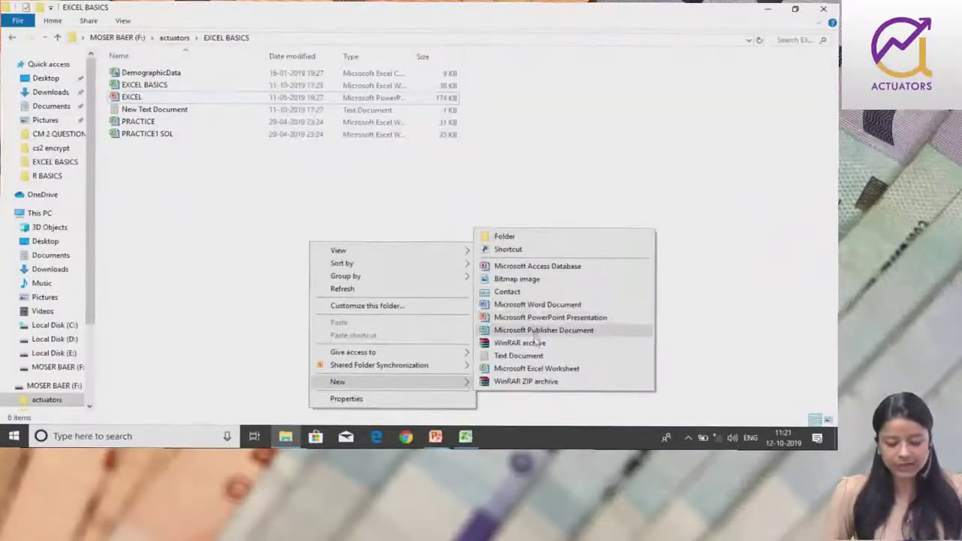
pyautogui.click(546, 370)
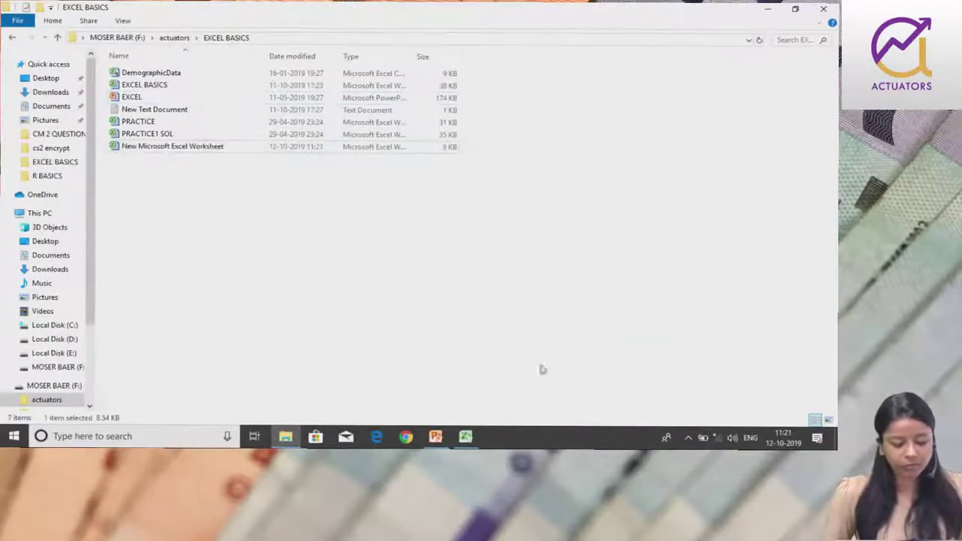
pyautogui.doubleClick(384, 148)
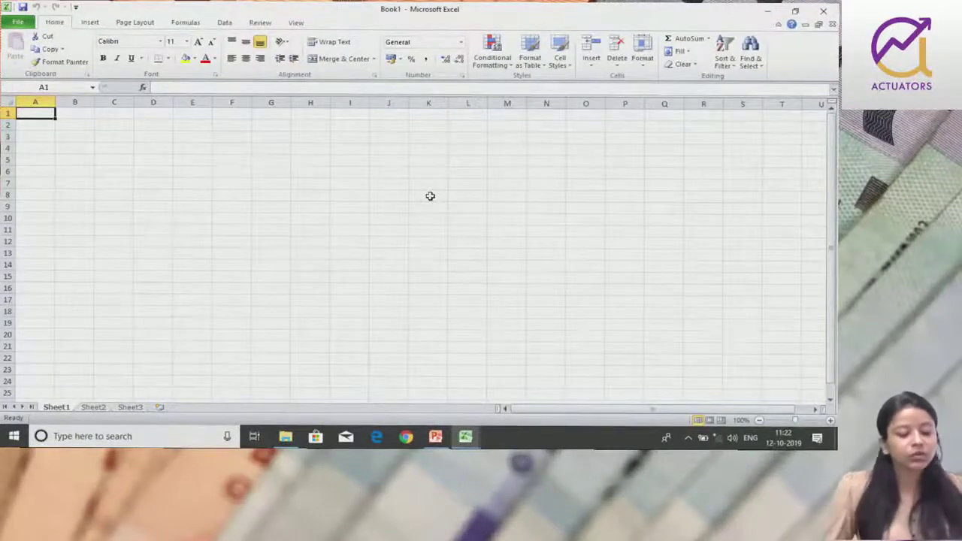
pyautogui.moveTo(466, 437)
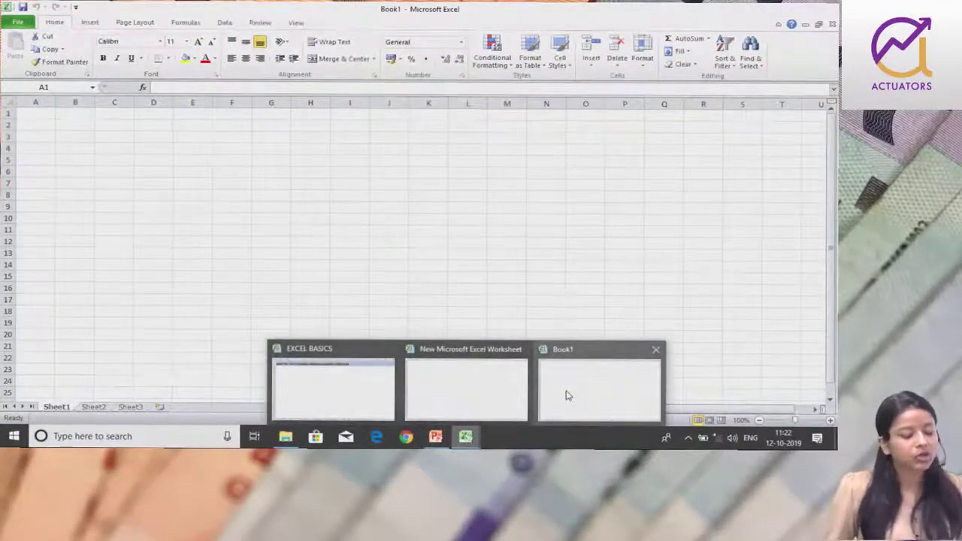
# Step: Switch from Book1 to New Microsoft Excel Worksheet, glance at its File Info, and return to it
pyautogui.click(567, 393)
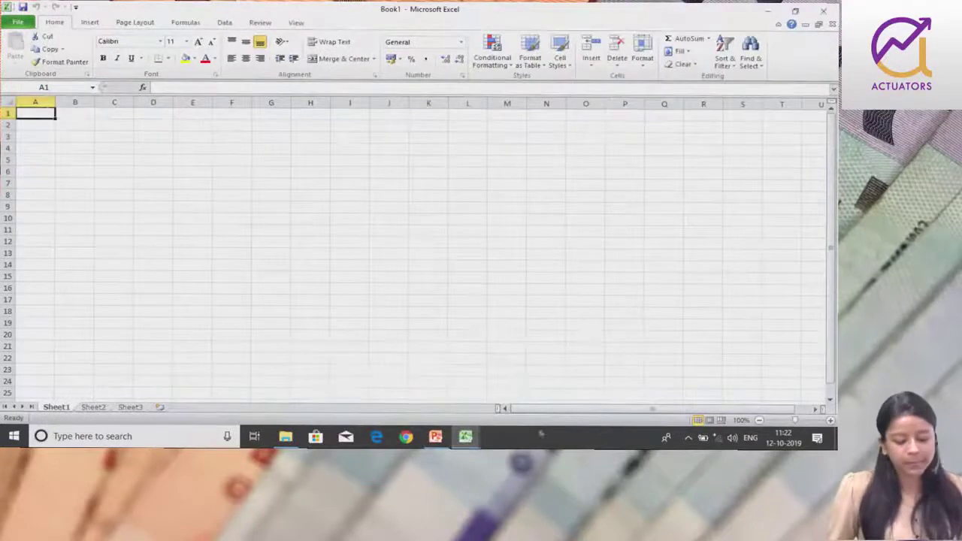
pyautogui.moveTo(465, 437)
pyautogui.click(474, 397)
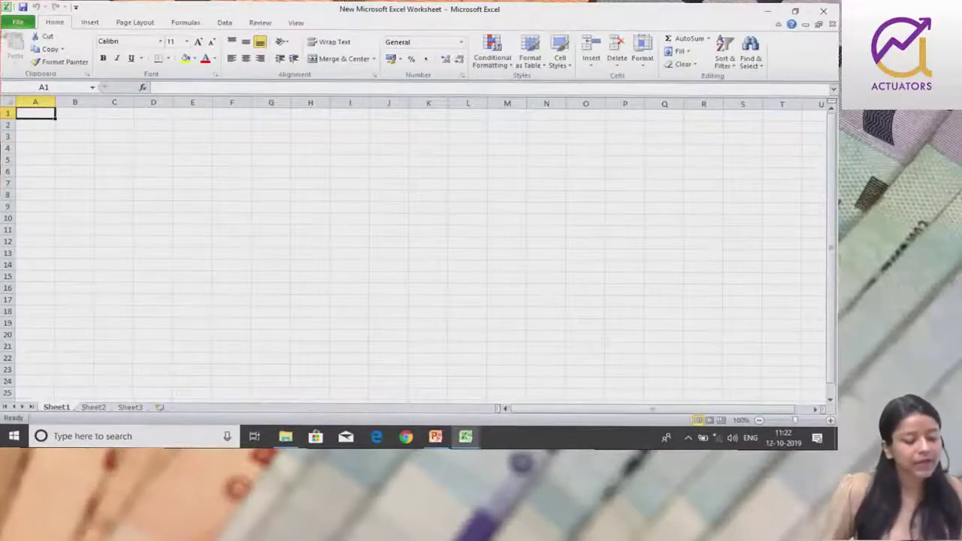
pyautogui.click(17, 22)
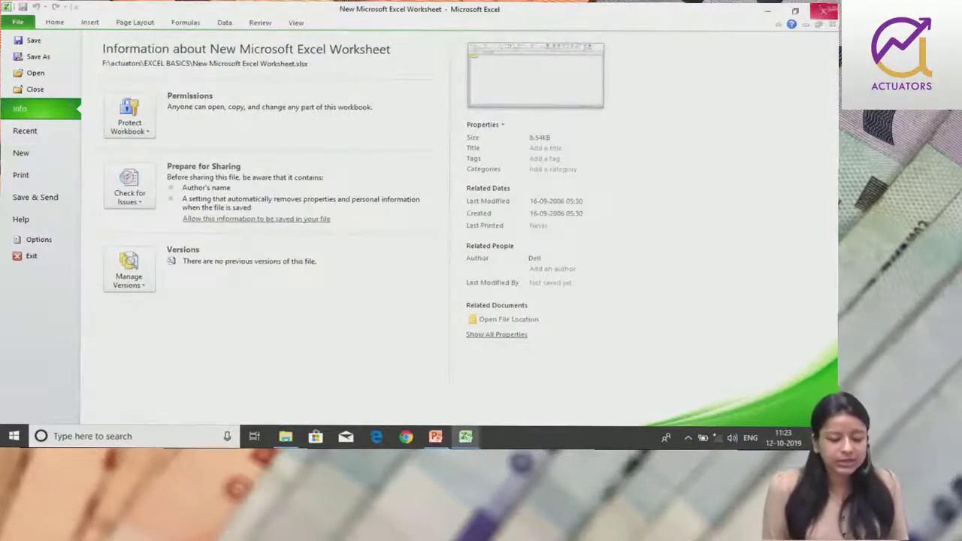
pyautogui.click(46, 25)
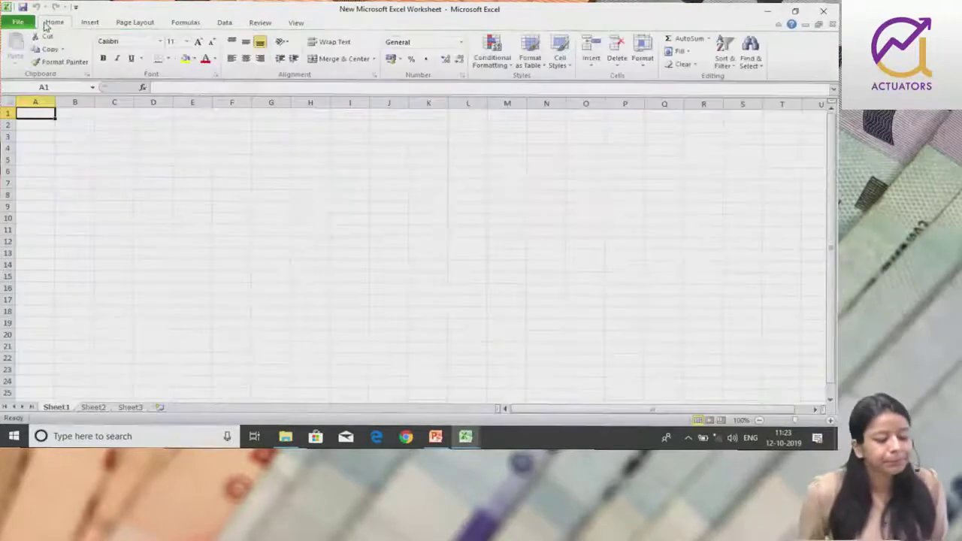
pyautogui.click(431, 254)
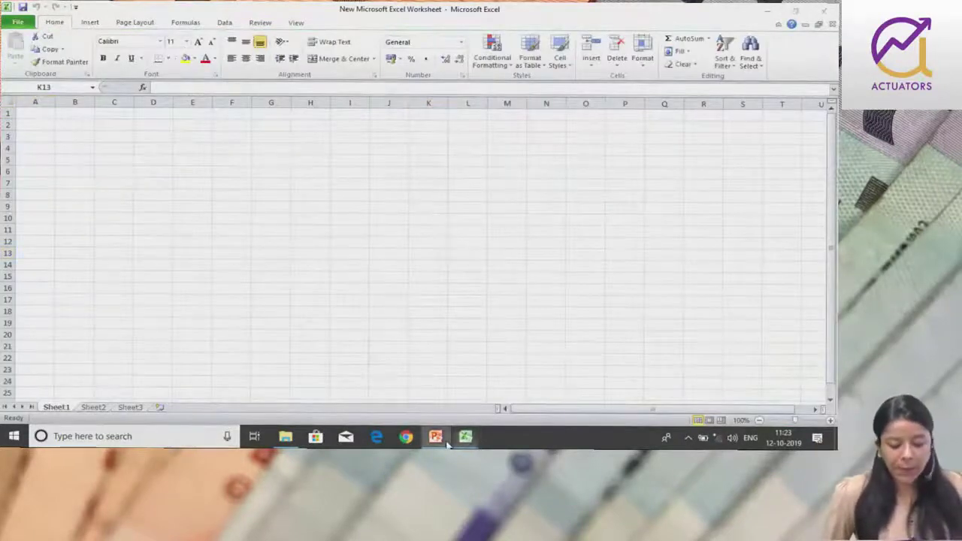
pyautogui.click(438, 438)
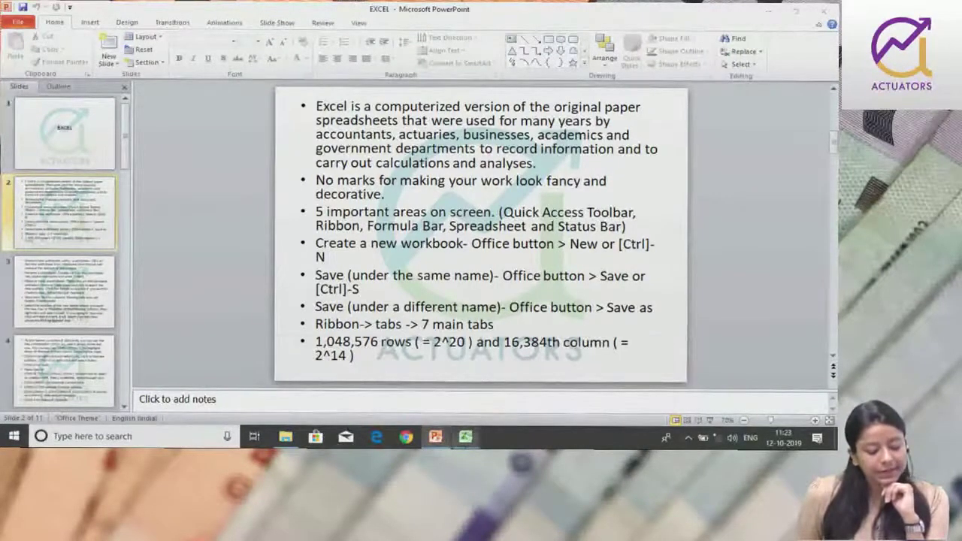
pyautogui.moveTo(466, 436)
pyautogui.click(517, 367)
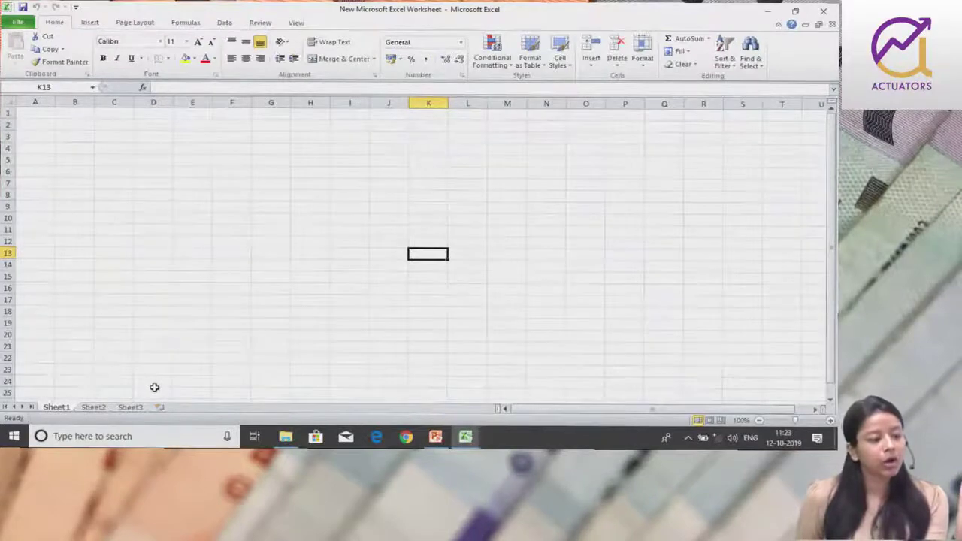
# Step: Flip through Sheet1, Sheet2 and Sheet3, then add a new Sheet4 after Sheet3
pyautogui.click(100, 407)
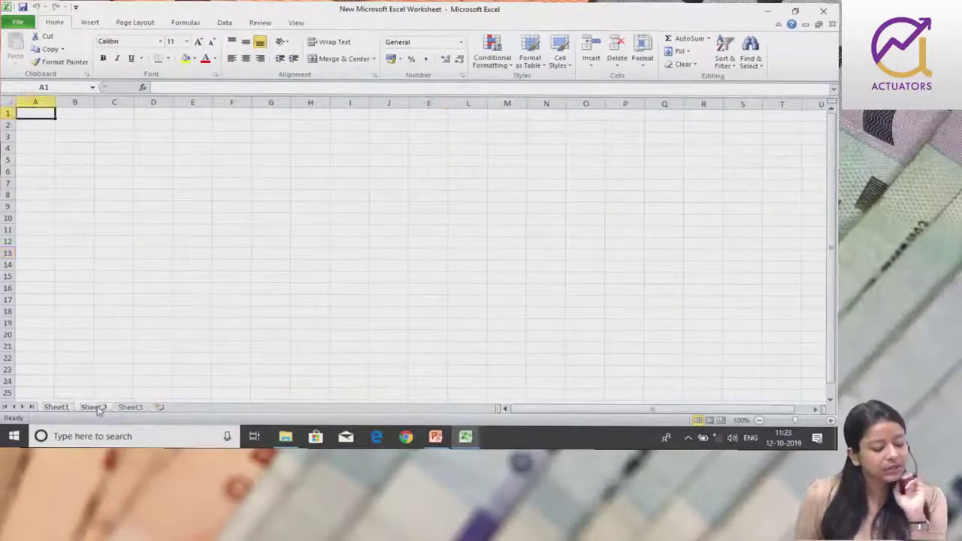
pyautogui.click(129, 407)
pyautogui.click(57, 406)
pyautogui.click(93, 407)
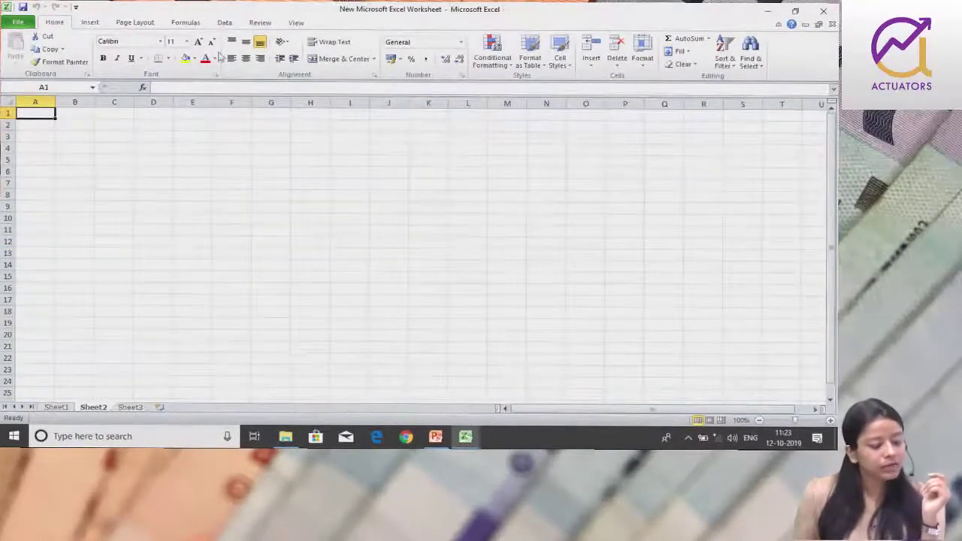
pyautogui.click(56, 406)
pyautogui.click(80, 409)
pyautogui.click(130, 407)
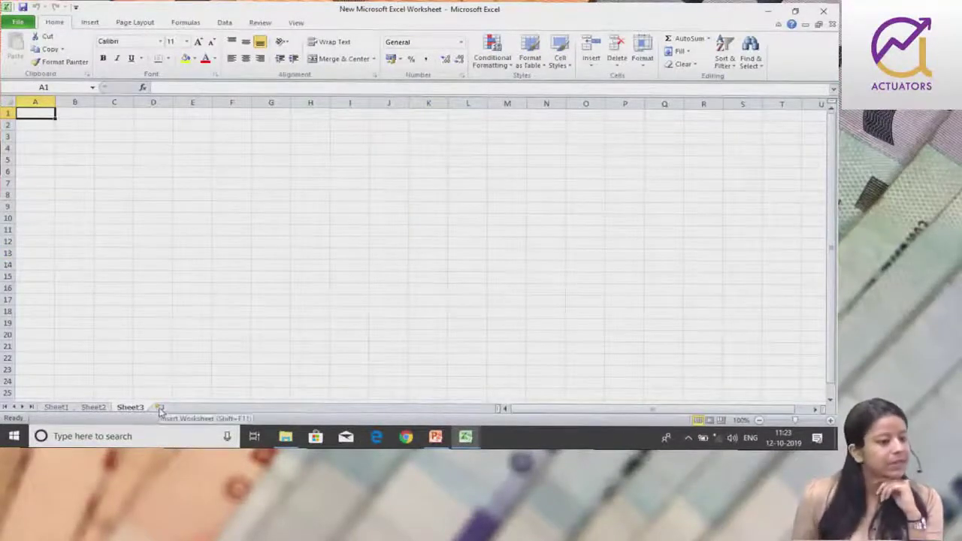
pyautogui.click(159, 410)
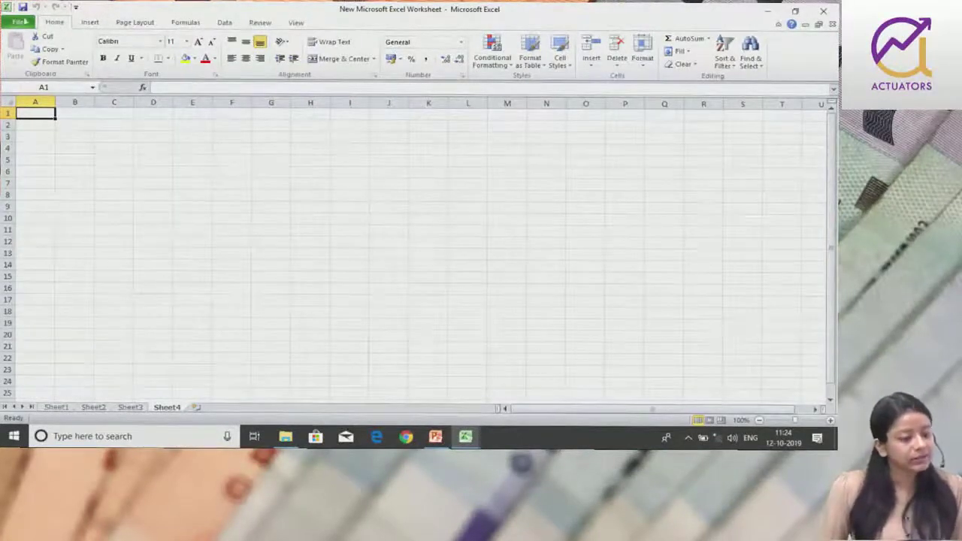
# Step: Select C3:F14 on Sheet4, then reselect only E11:E14
pyautogui.moveTo(129, 141); pyautogui.dragTo(216, 268)
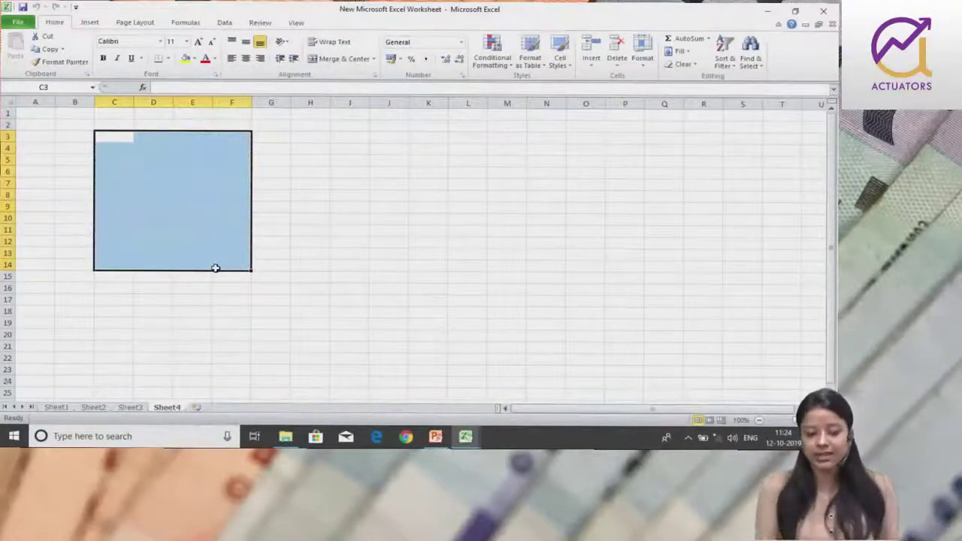
pyautogui.moveTo(192, 264); pyautogui.dragTo(193, 230)
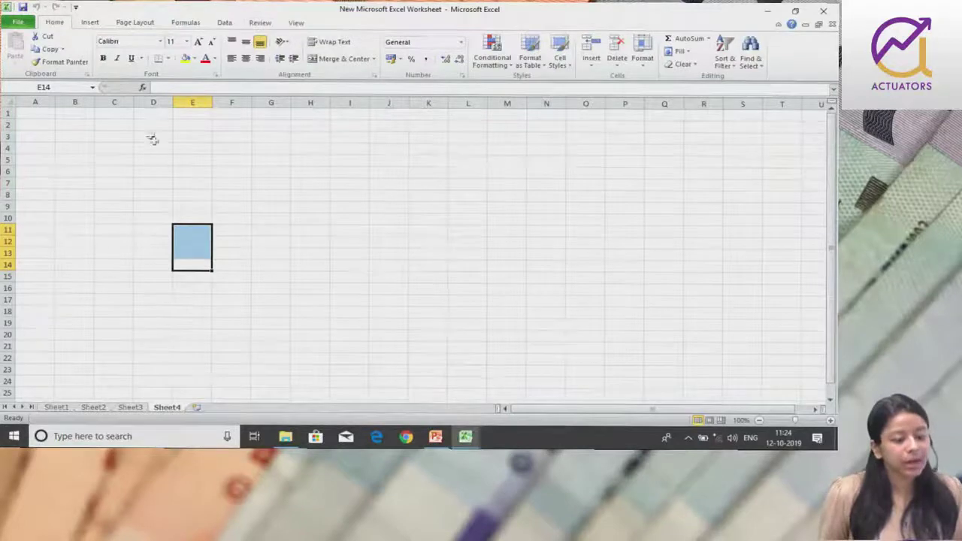
# Step: Add Open and New to the Quick Access Toolbar, then view the workbook's File Info page
pyautogui.click(76, 9)
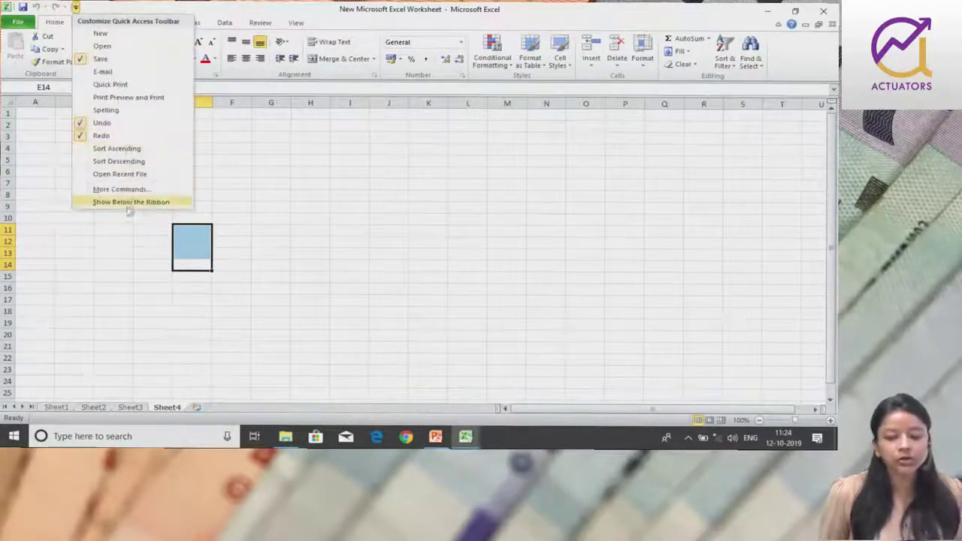
pyautogui.click(106, 47)
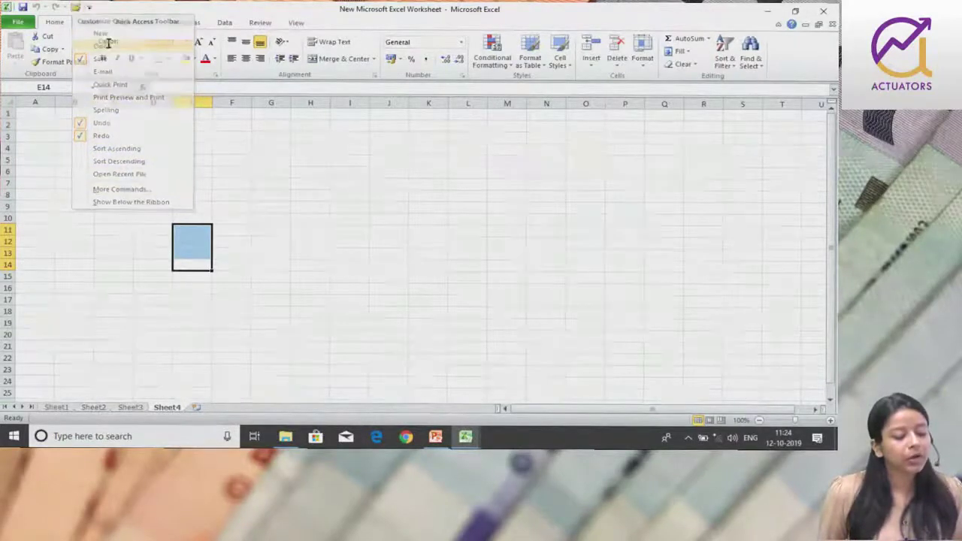
pyautogui.click(89, 6)
pyautogui.click(105, 34)
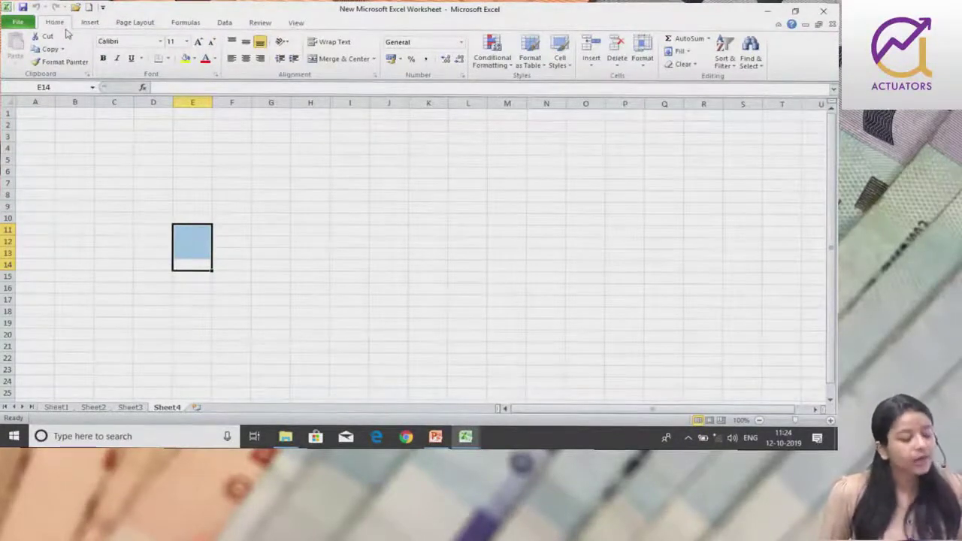
pyautogui.click(10, 26)
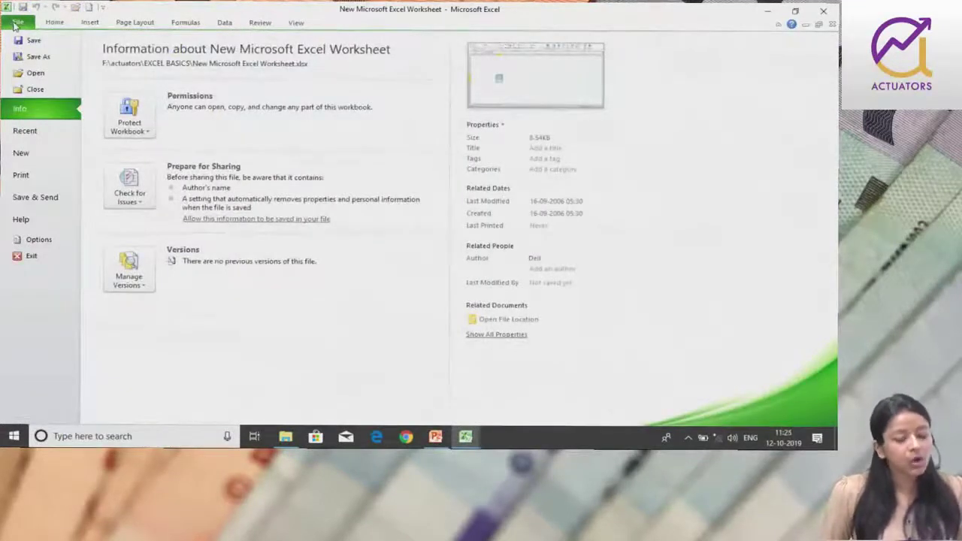
# Step: Open Excel Options at the Quick Access Toolbar customization page
pyautogui.click(63, 242)
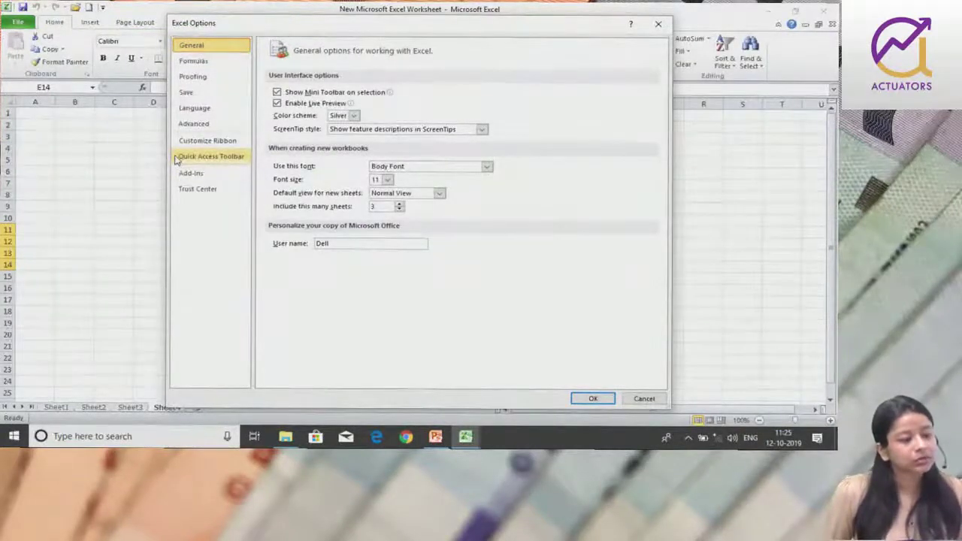
pyautogui.click(176, 159)
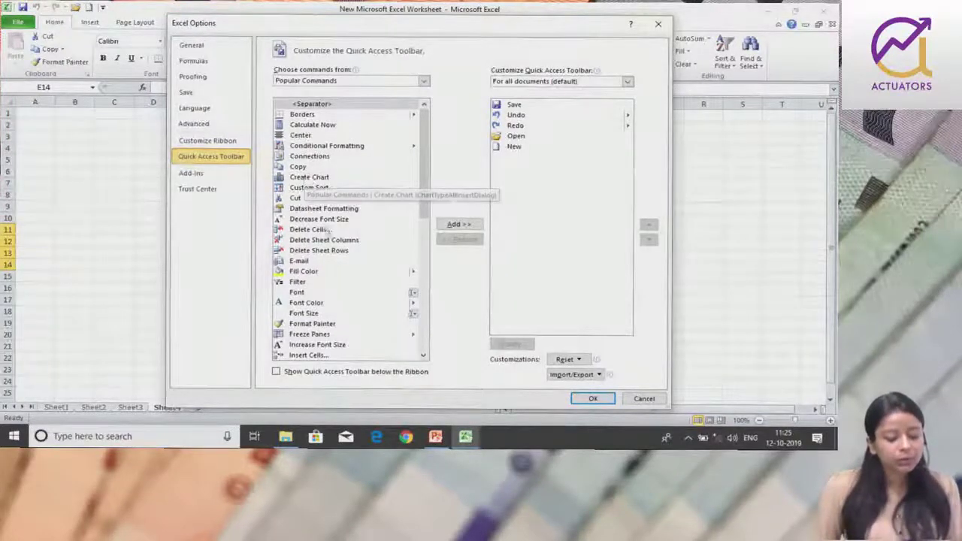
# Step: Add then remove Fill Color, drop New and Open so only Save, Undo, Redo remain, and confirm
pyautogui.click(308, 272)
pyautogui.click(459, 224)
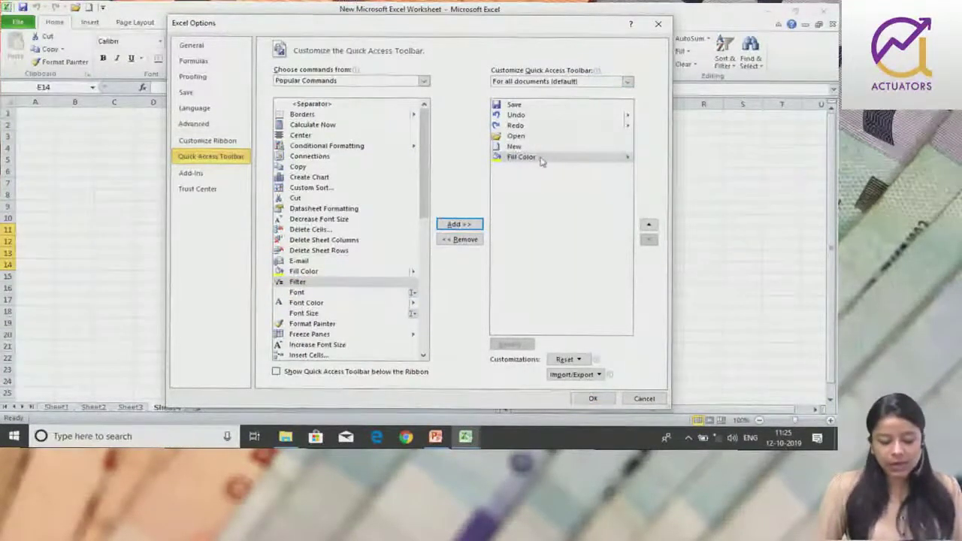
pyautogui.click(473, 240)
pyautogui.click(524, 147)
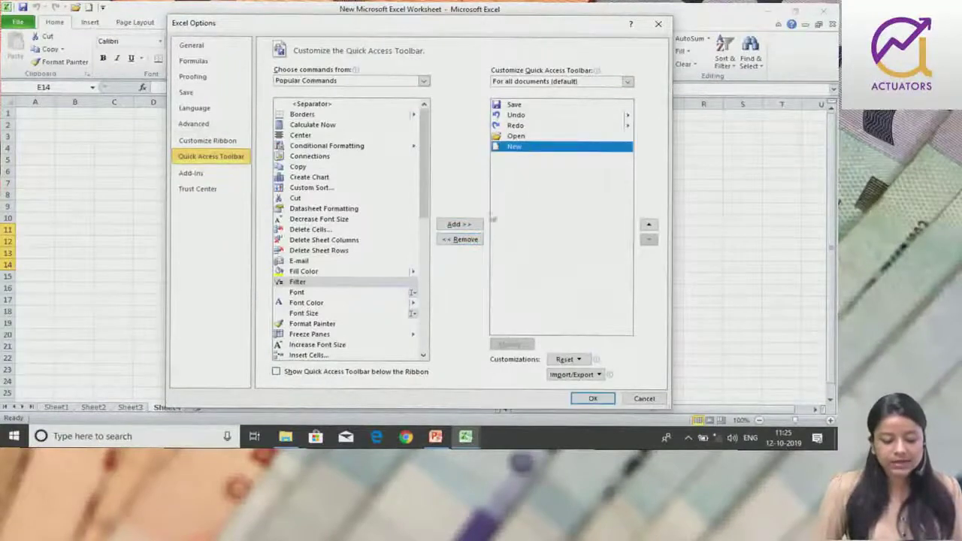
pyautogui.click(470, 239)
pyautogui.click(524, 137)
pyautogui.click(460, 239)
pyautogui.click(593, 398)
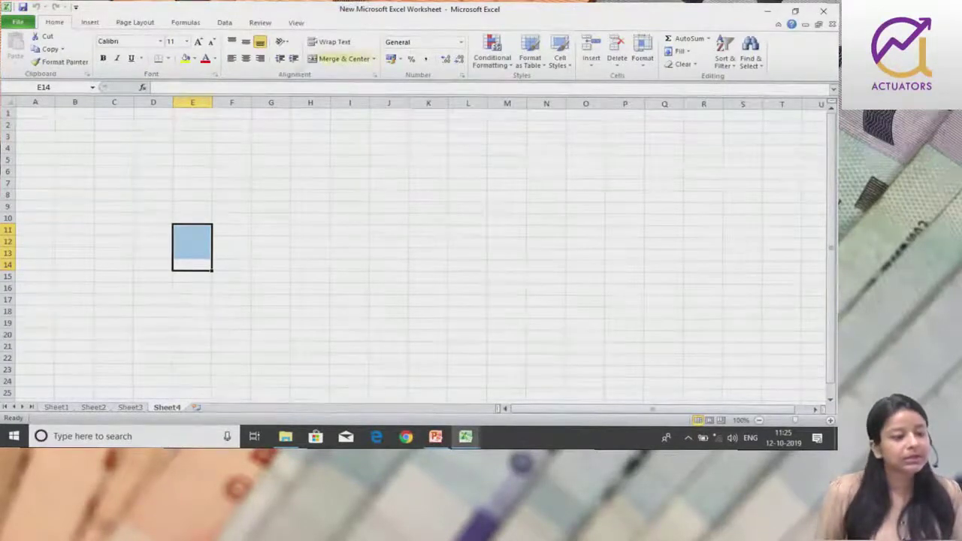
pyautogui.click(92, 22)
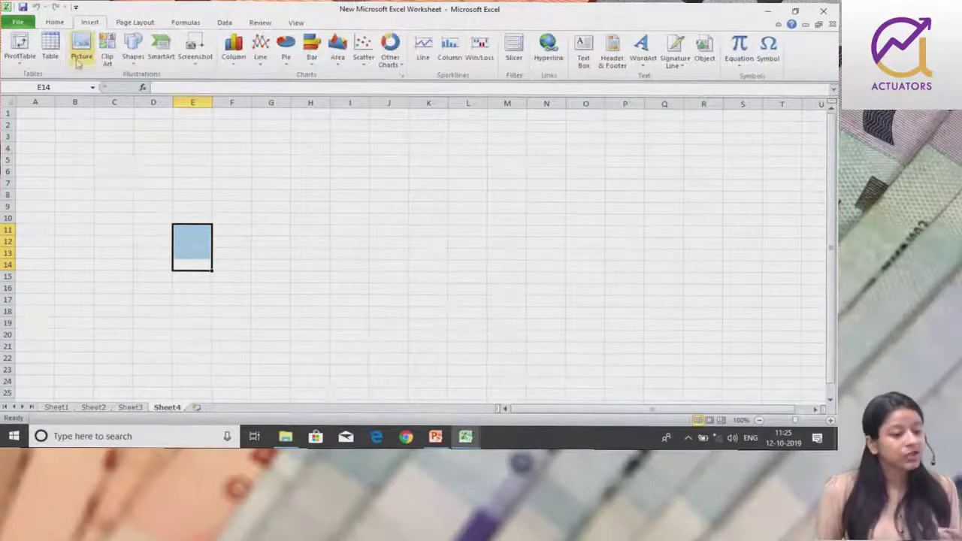
# Step: Switch back to the Home ribbon
pyautogui.click(51, 23)
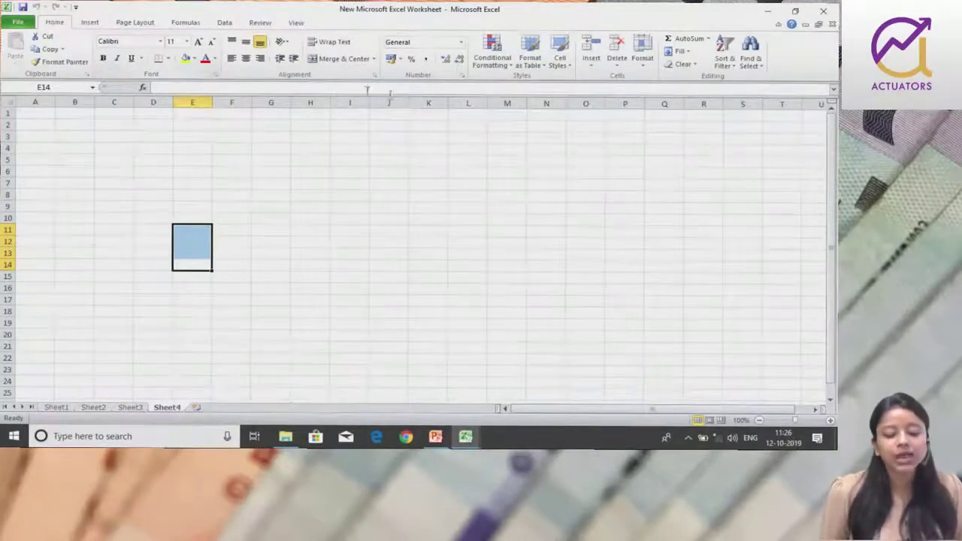
# Step: Select G5, browse the Number Format list without changing it, then view the Insert and Page Layout ribbons
pyautogui.click(273, 158)
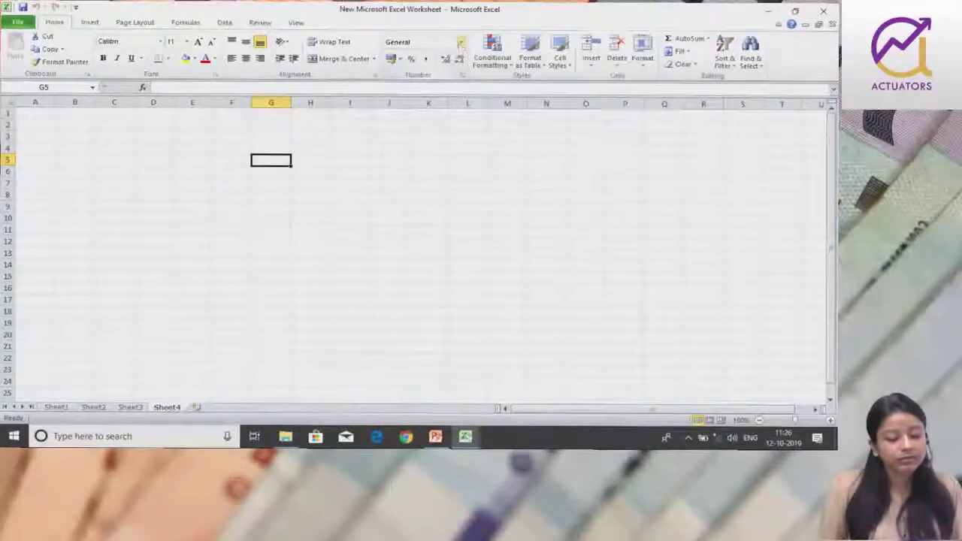
pyautogui.click(461, 42)
pyautogui.click(570, 113)
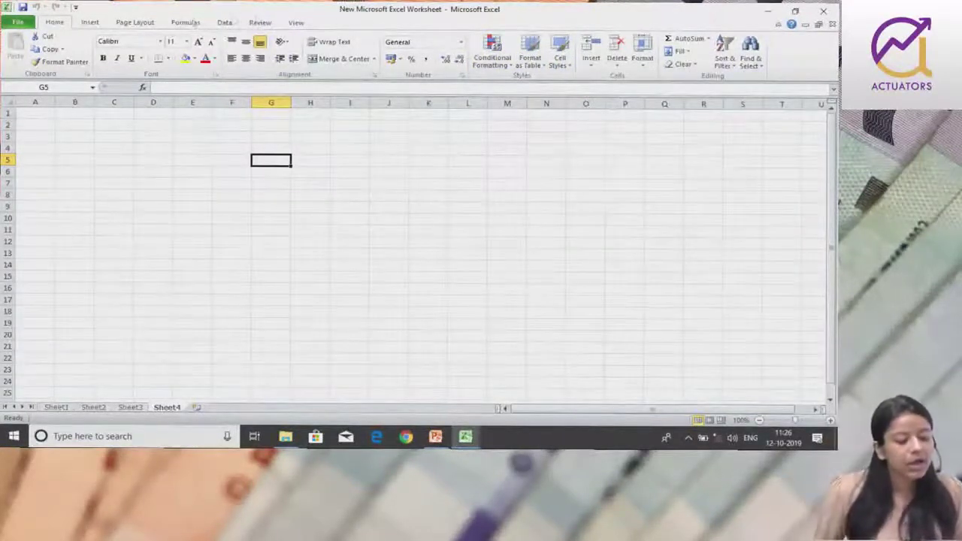
pyautogui.click(91, 21)
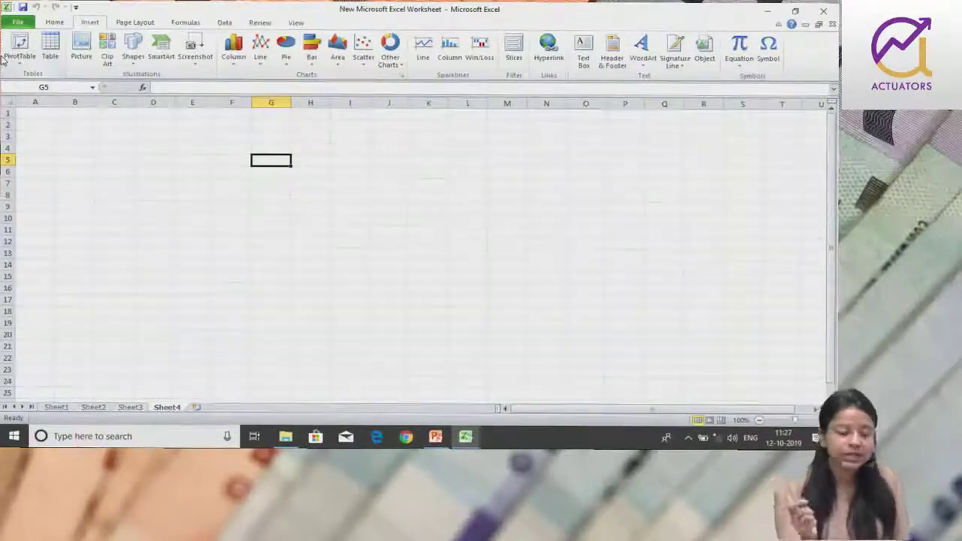
pyautogui.click(143, 22)
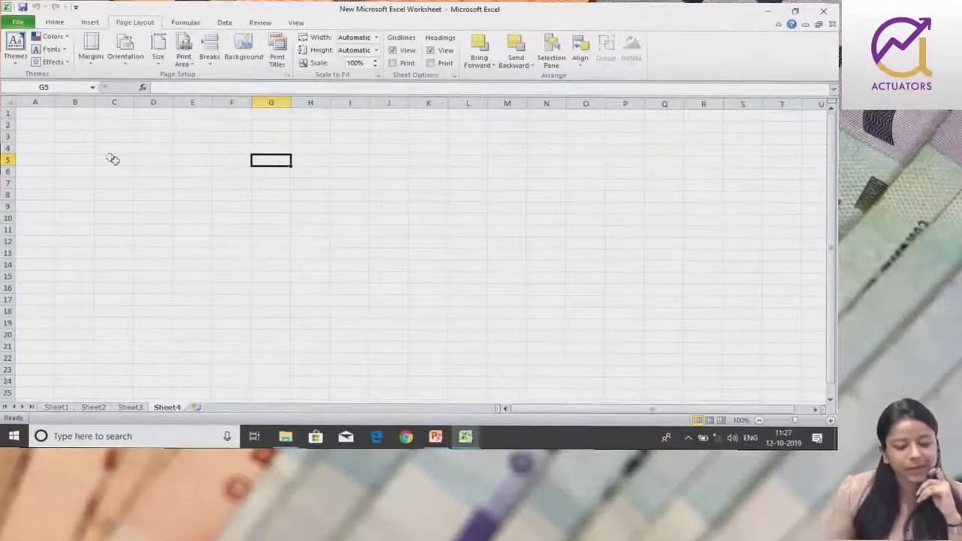
# Step: Show the Formulas ribbon with its function library and calculation commands
pyautogui.click(188, 22)
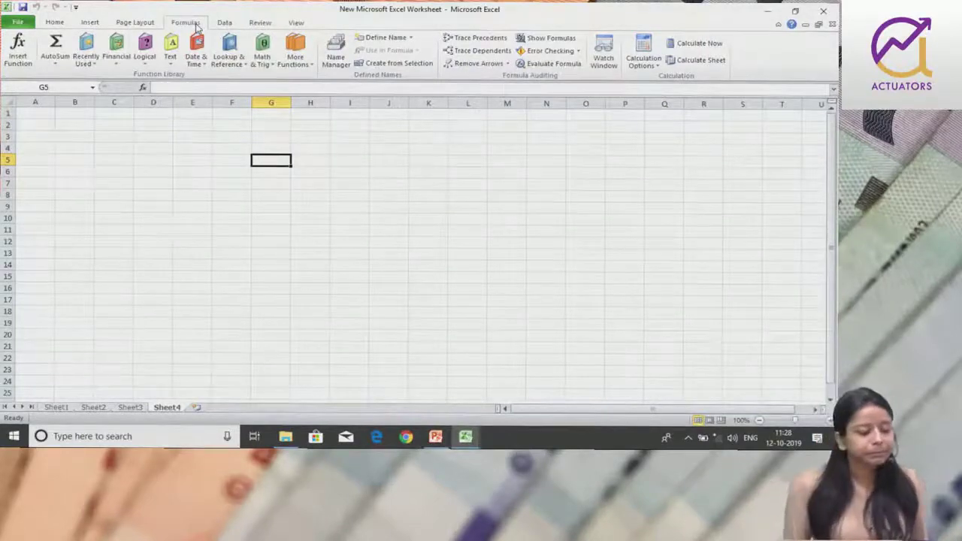
# Step: Show the Data ribbon with its import, sort and filter commands
pyautogui.click(225, 23)
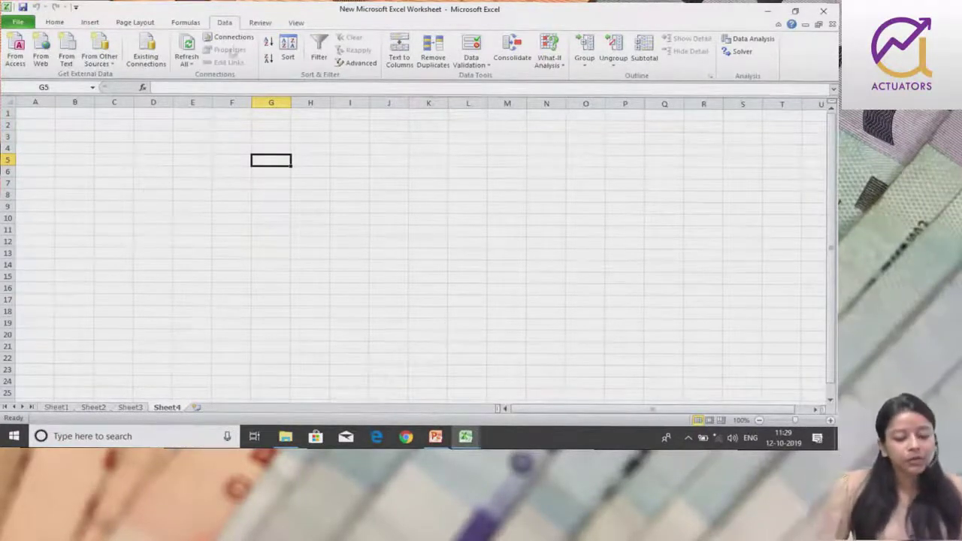
# Step: Look over the Review and View ribbons and turn off the sheet gridlines
pyautogui.click(261, 23)
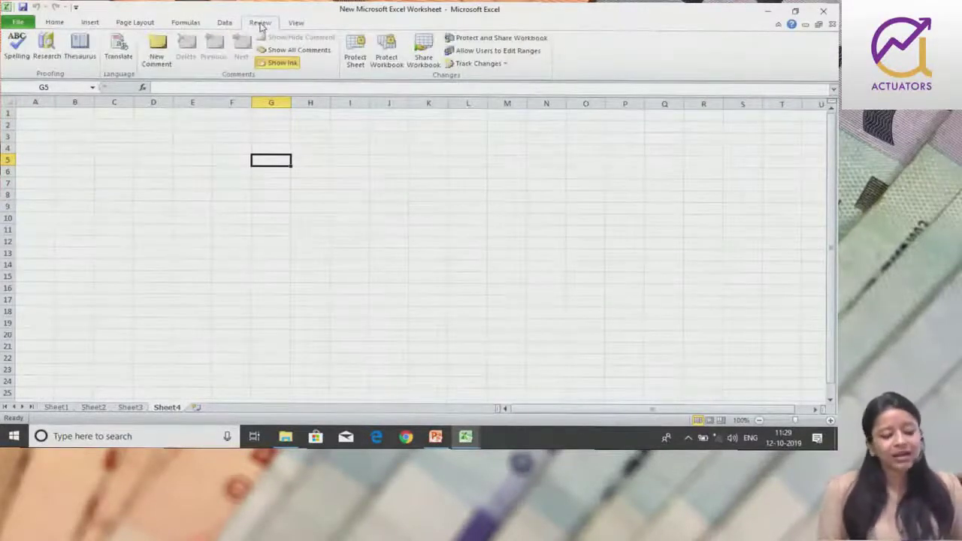
pyautogui.click(298, 22)
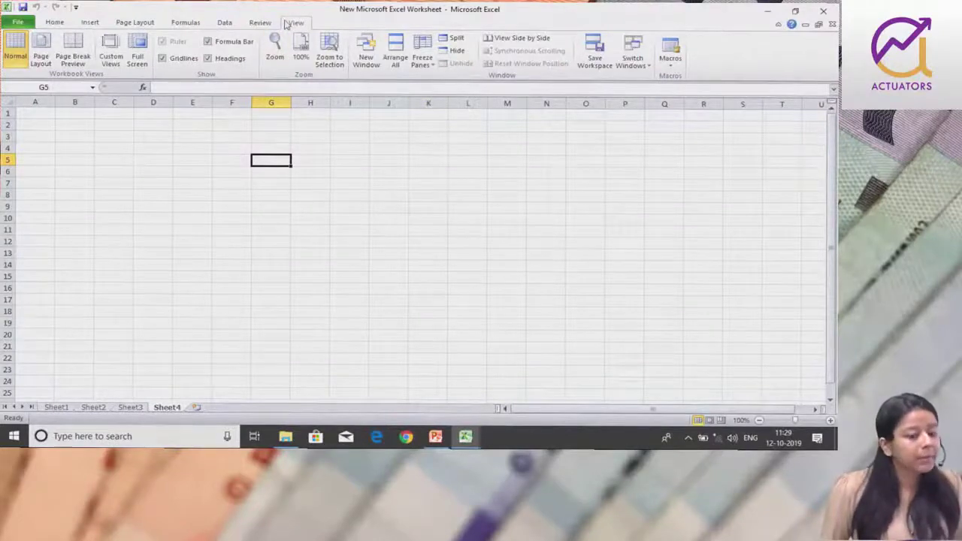
pyautogui.click(162, 59)
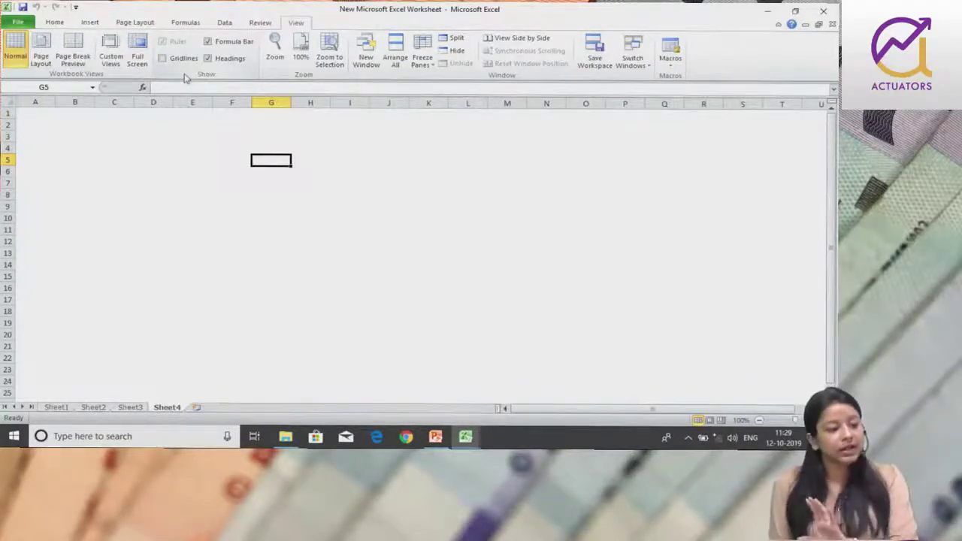
pyautogui.click(389, 218)
pyautogui.click(389, 171)
pyautogui.click(504, 171)
pyautogui.click(506, 264)
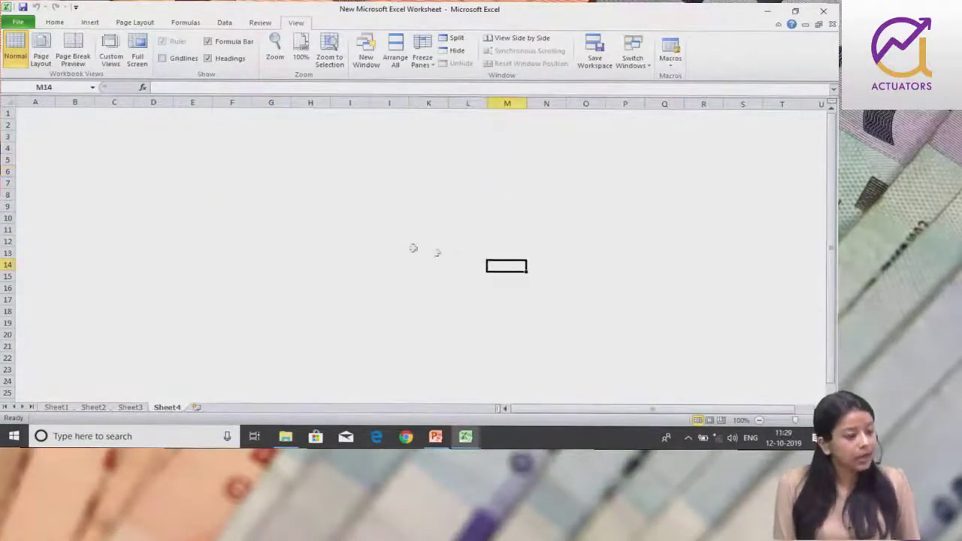
pyautogui.click(389, 208)
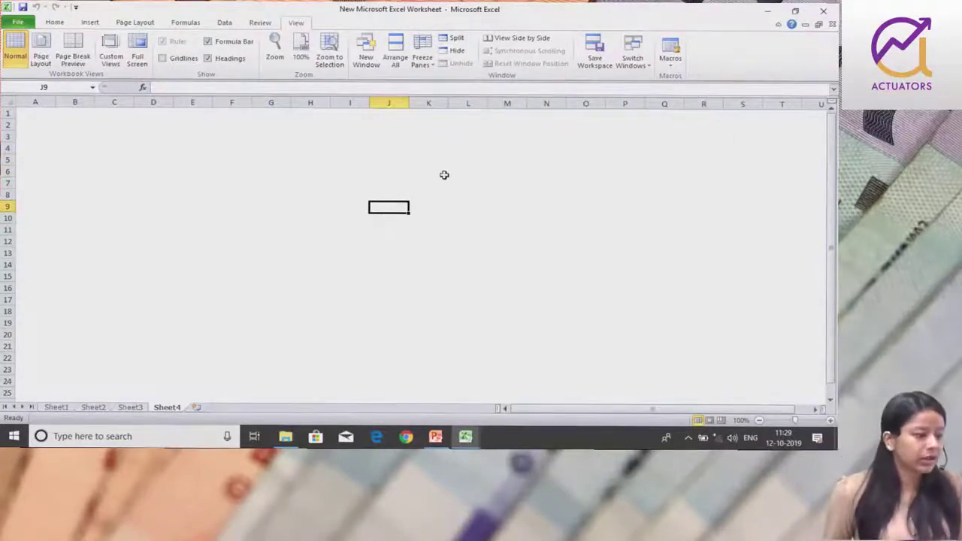
pyautogui.click(183, 61)
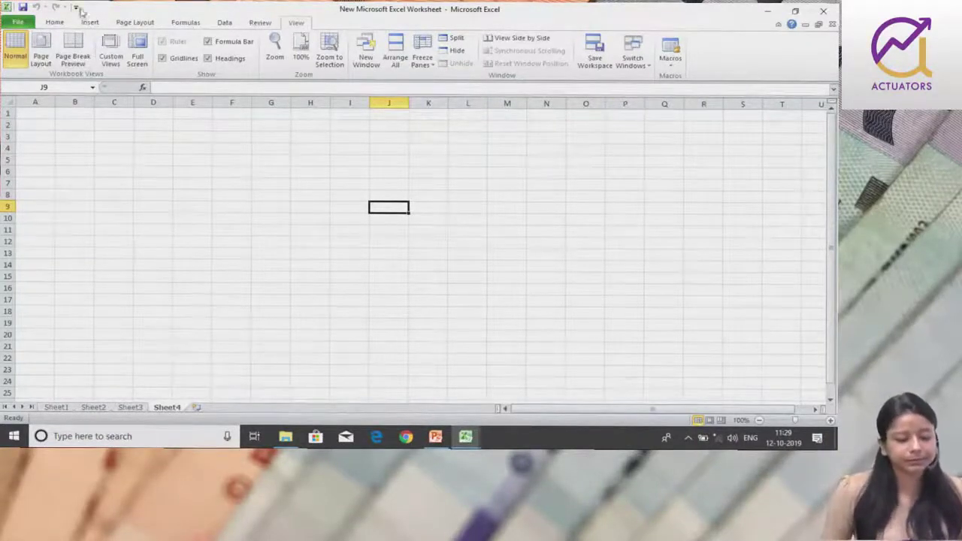
pyautogui.click(54, 22)
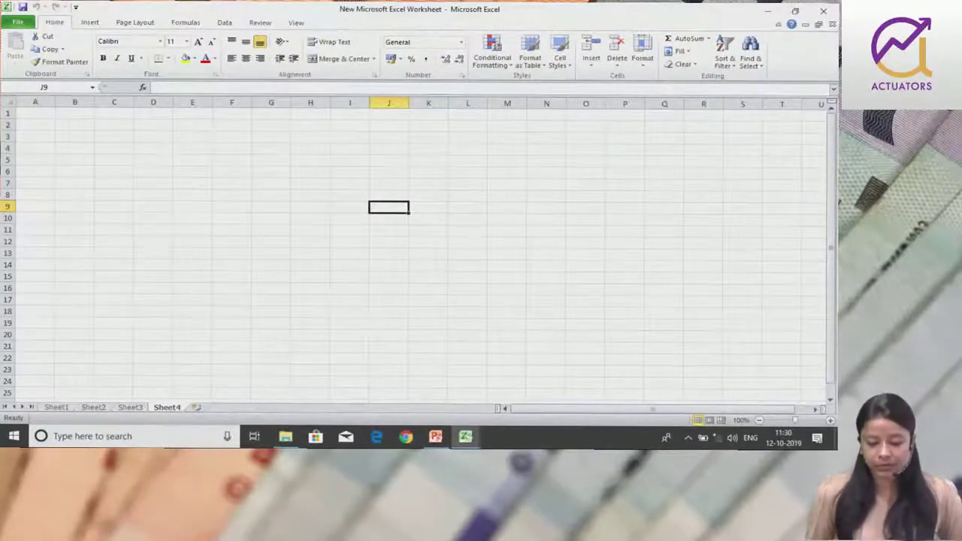
# Step: Close the workbooks without saving and bring PowerPoint's slide 2 to the front
pyautogui.click(823, 11)
pyautogui.click(418, 234)
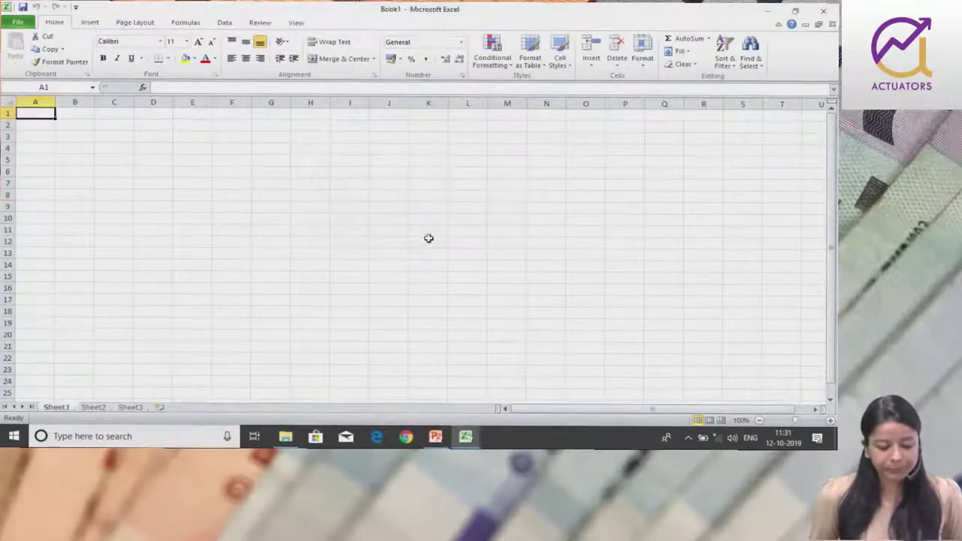
pyautogui.click(824, 10)
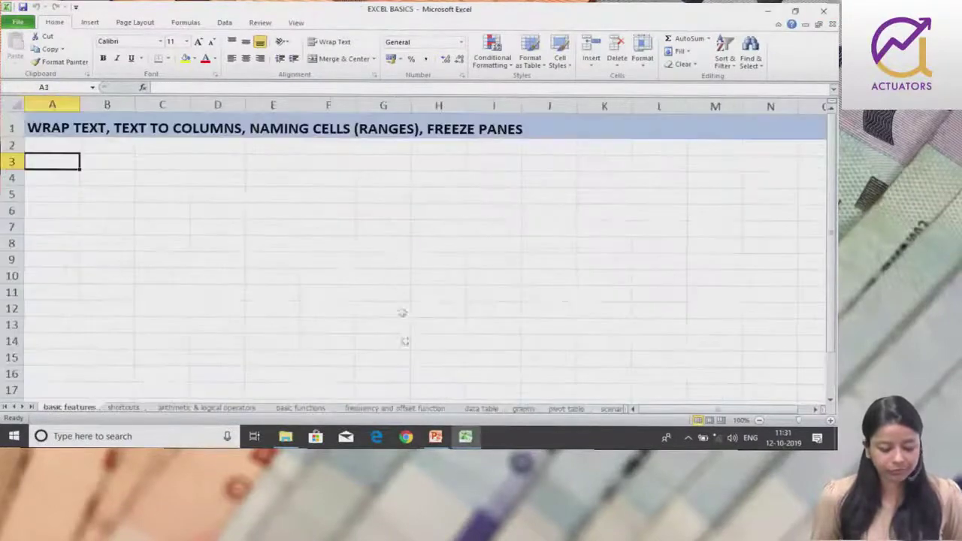
pyautogui.click(436, 437)
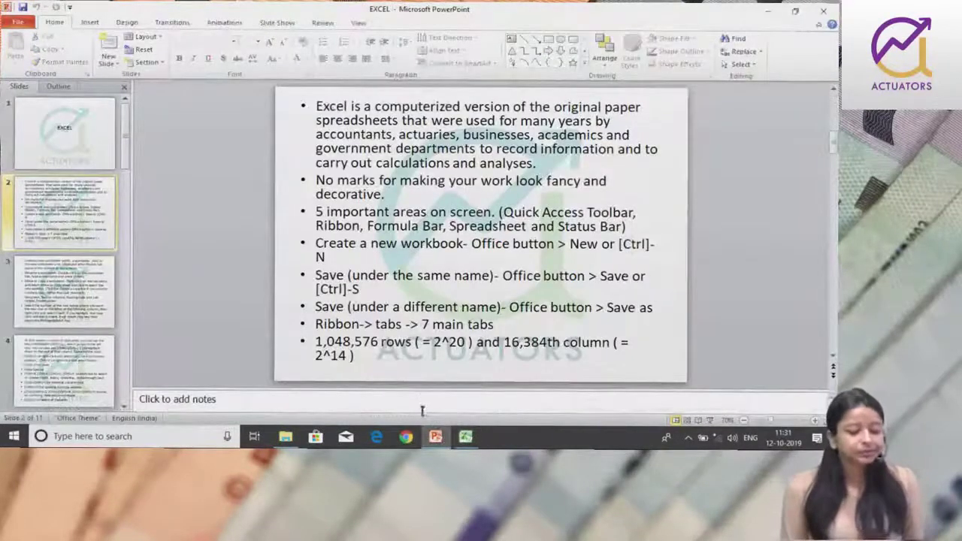
# Step: Bring the EXCEL BASICS workbook to the front and open its File Info page
pyautogui.click(466, 436)
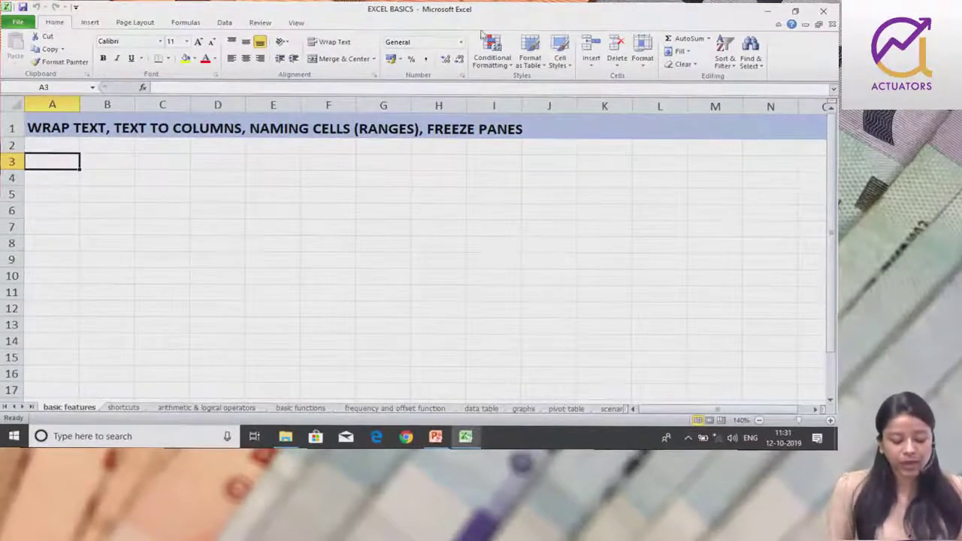
pyautogui.click(286, 436)
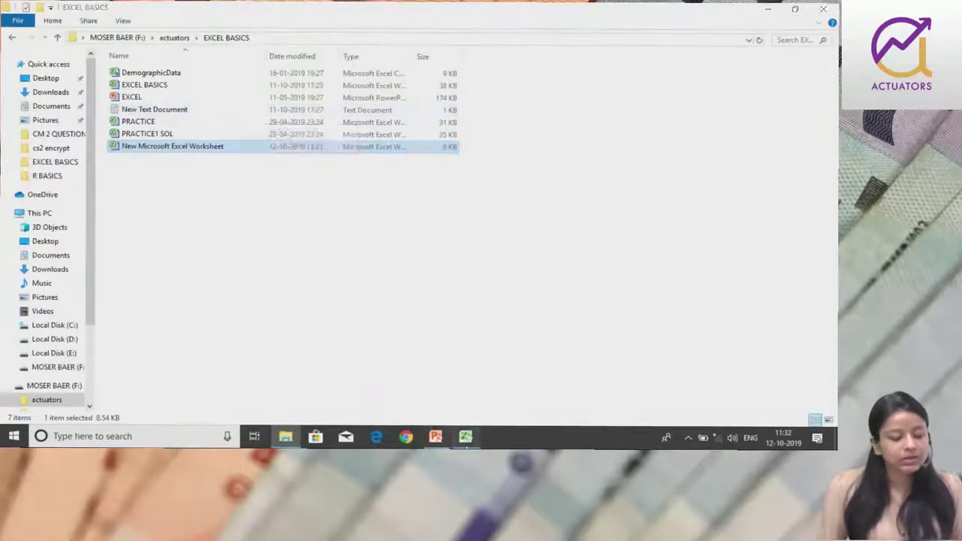
pyautogui.click(465, 436)
pyautogui.click(18, 22)
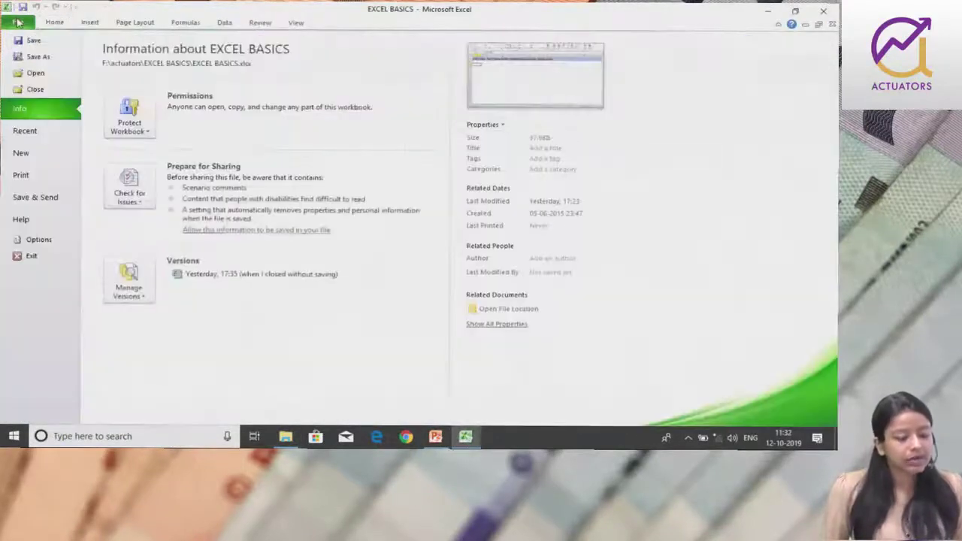
# Step: Leave the Info page, open Save As with F12, browse the folders, then cancel
pyautogui.press('Escape')
pyautogui.press('F12')
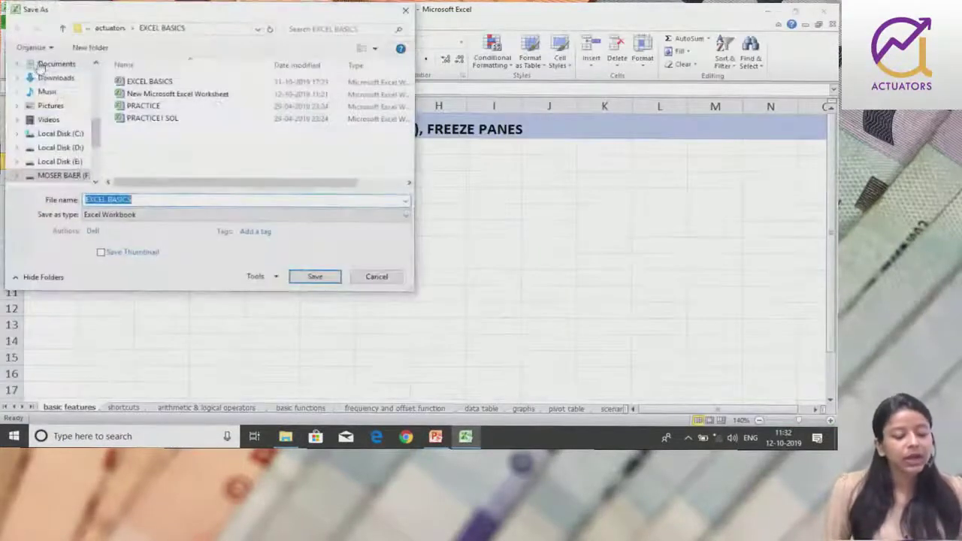
pyautogui.scroll(4, 94, 133)
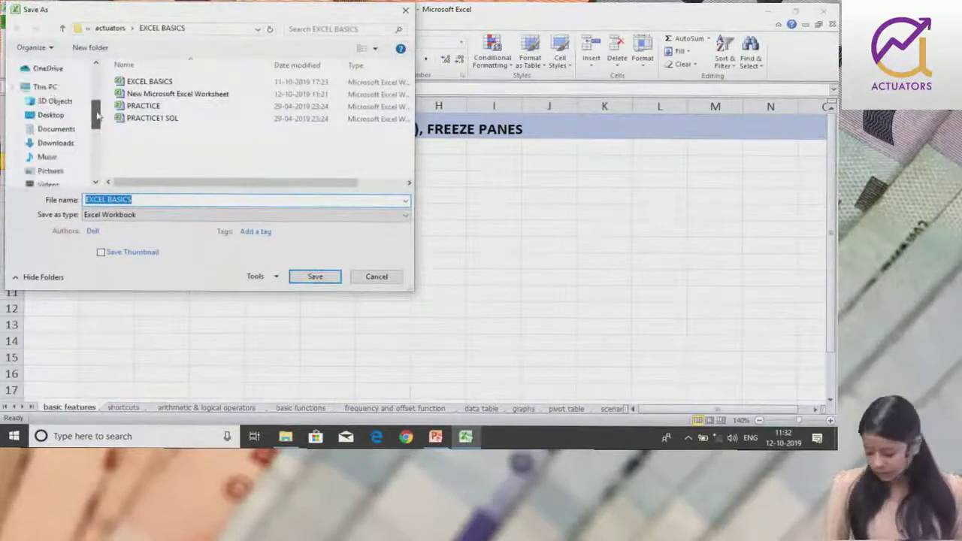
pyautogui.scroll(1, 94, 133)
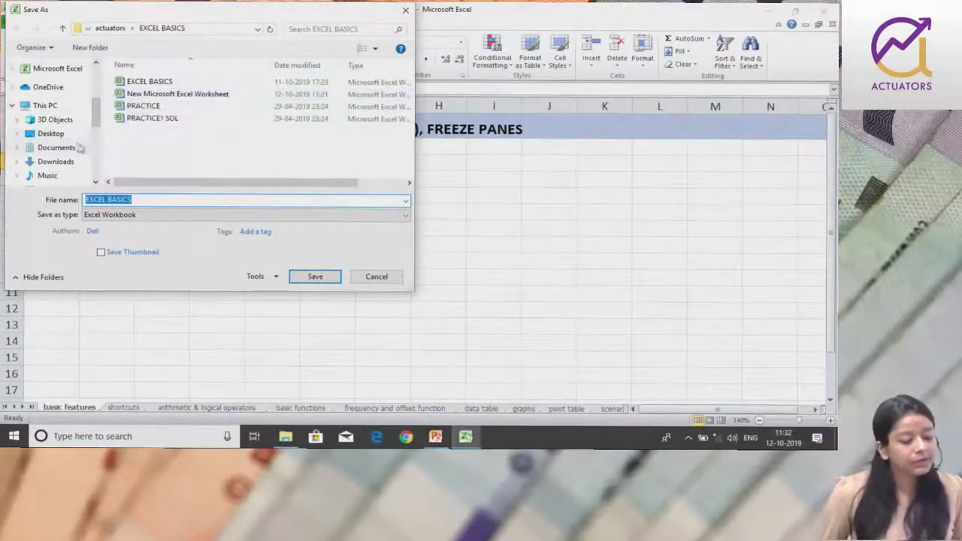
pyautogui.moveTo(96, 113)
pyautogui.mouseDown()
pyautogui.moveTo(96, 89)
pyautogui.moveTo(96, 102)
pyautogui.mouseUp()
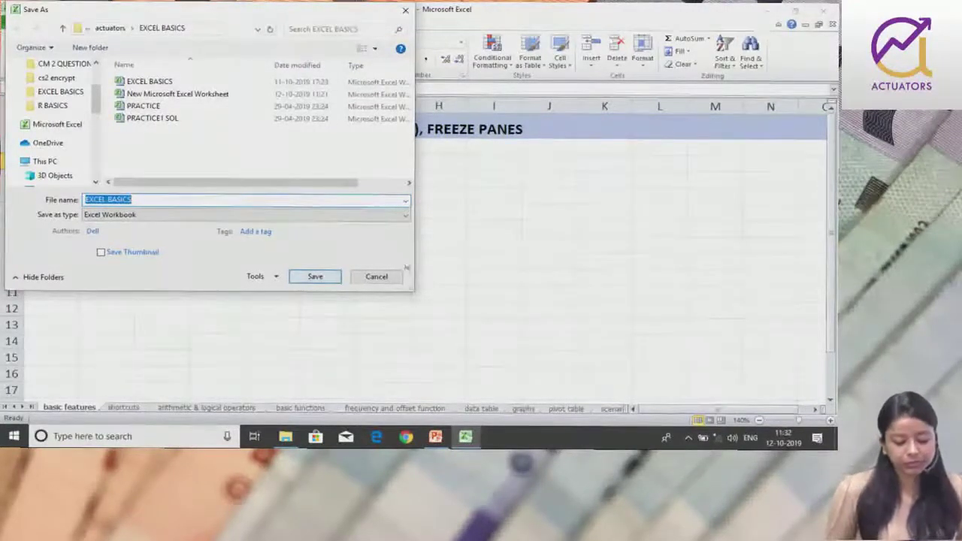
pyautogui.click(400, 280)
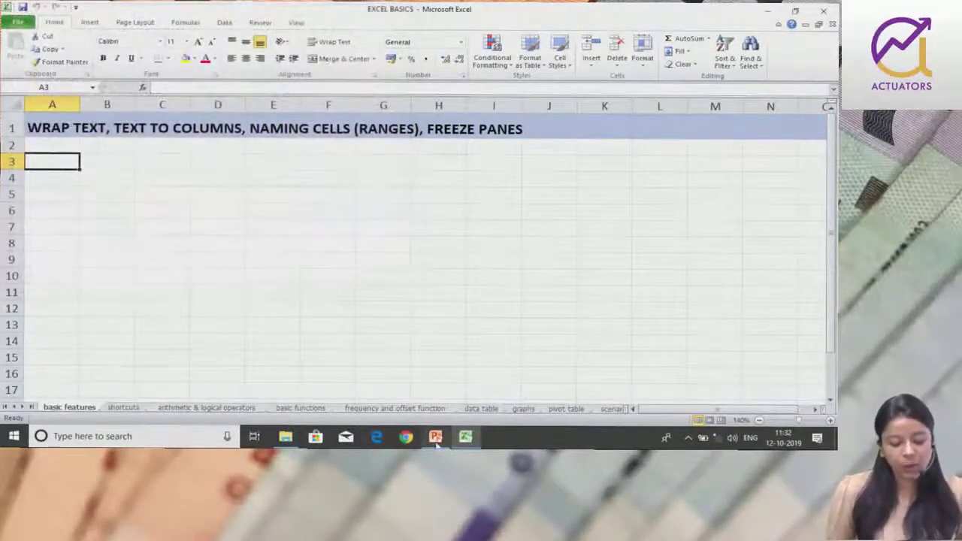
# Step: In PowerPoint, highlight then clear the tabs text in slide 2's Ribbon bullet, then return to Excel
pyautogui.click(437, 440)
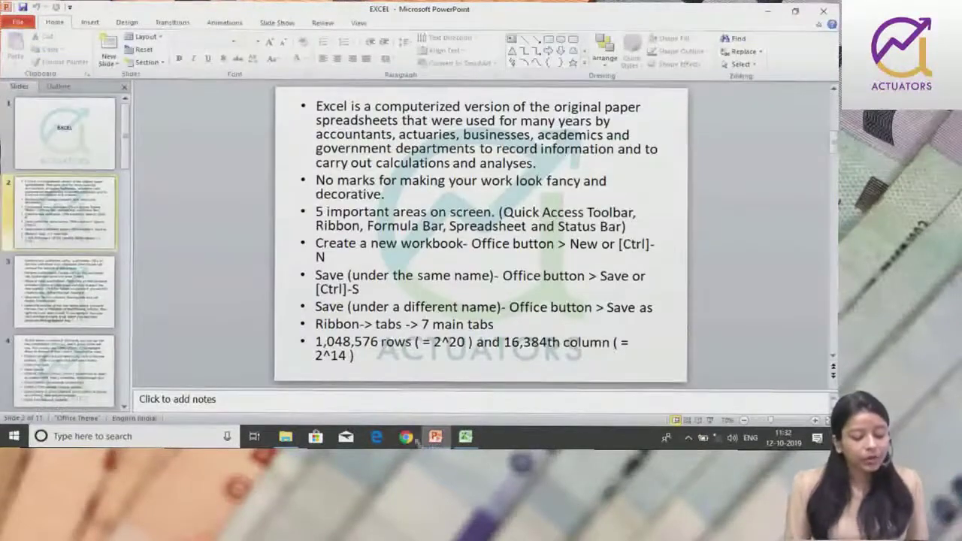
pyautogui.moveTo(365, 324); pyautogui.dragTo(422, 324)
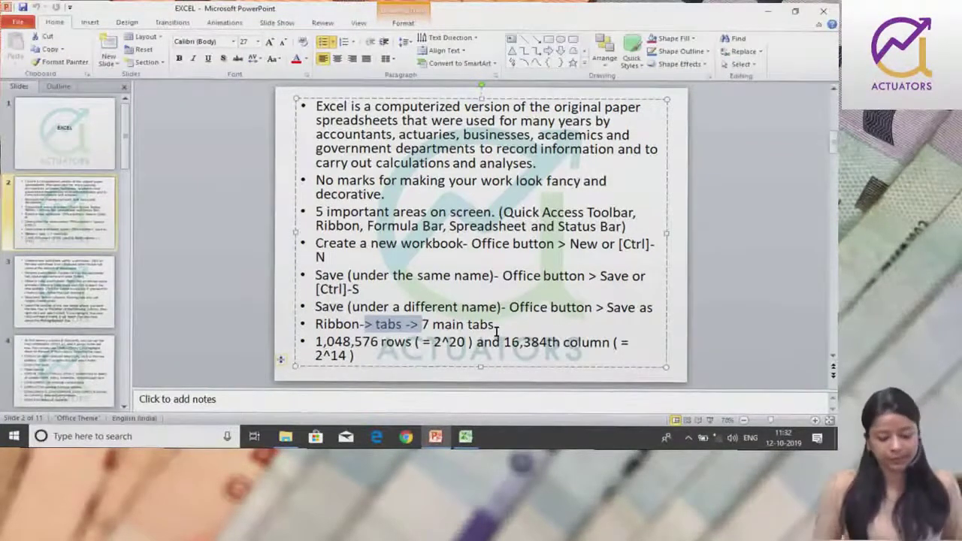
pyautogui.click(497, 332)
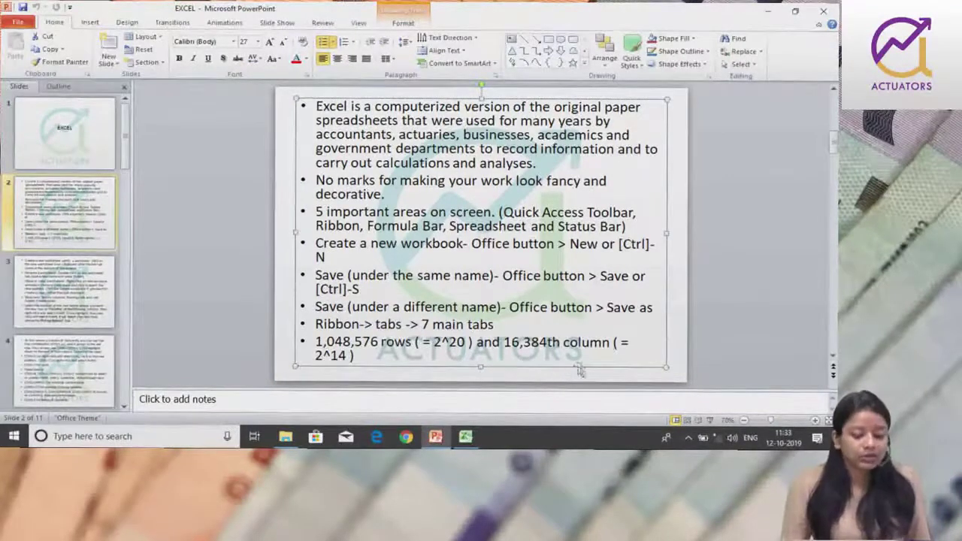
pyautogui.click(361, 372)
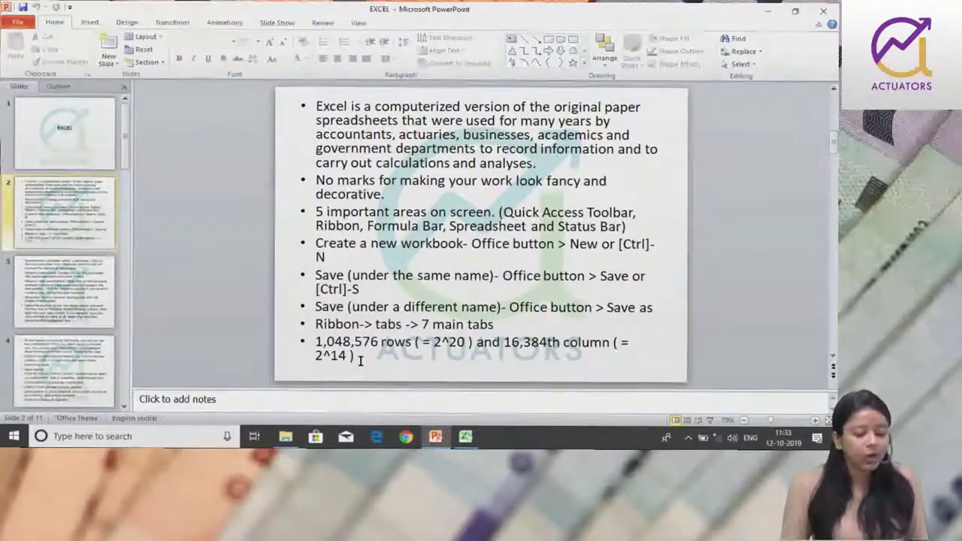
pyautogui.hotkey('alt', 'Tab')
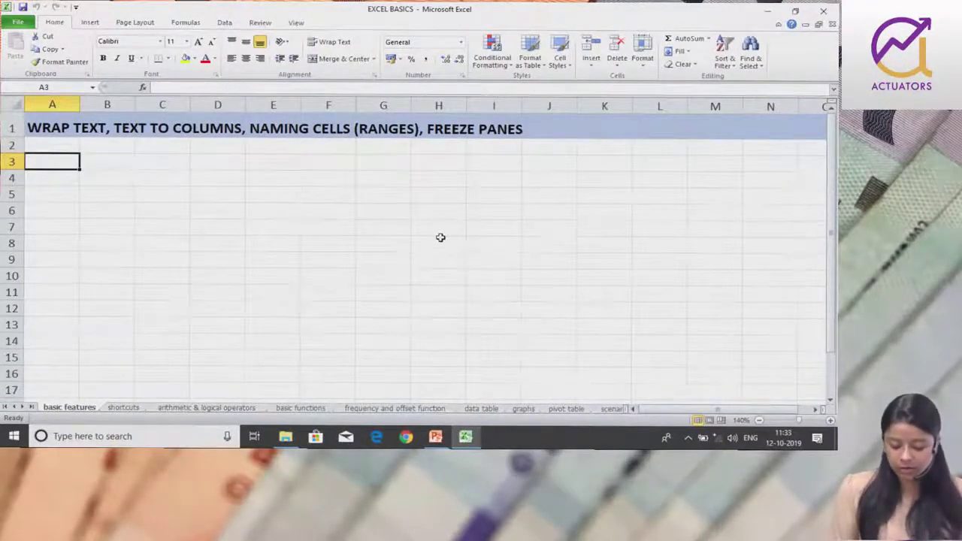
# Step: Jump to the sheet's last row, 1048576, and scroll up slightly
pyautogui.hotkey('ctrl', 'Down')
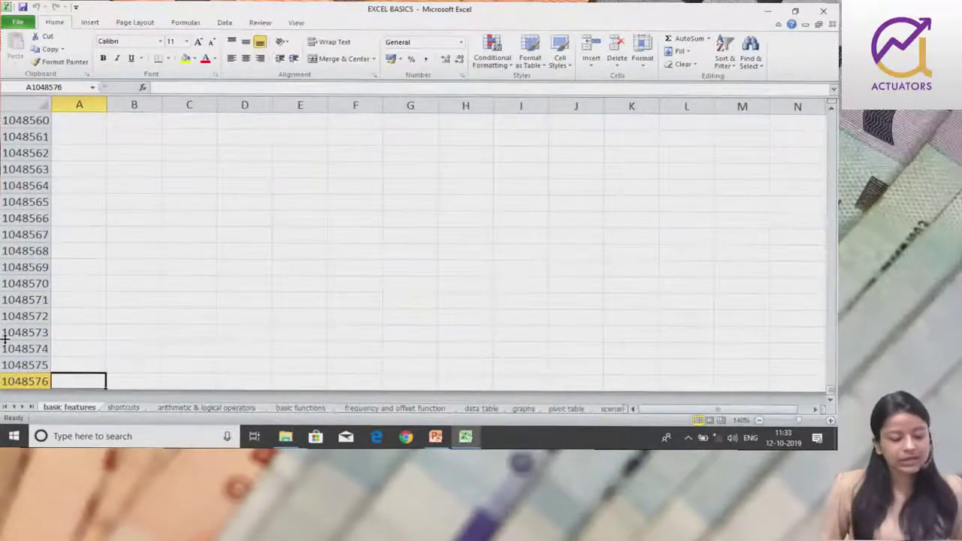
pyautogui.scroll(4, 44, 236)
pyautogui.scroll(6, 43, 235)
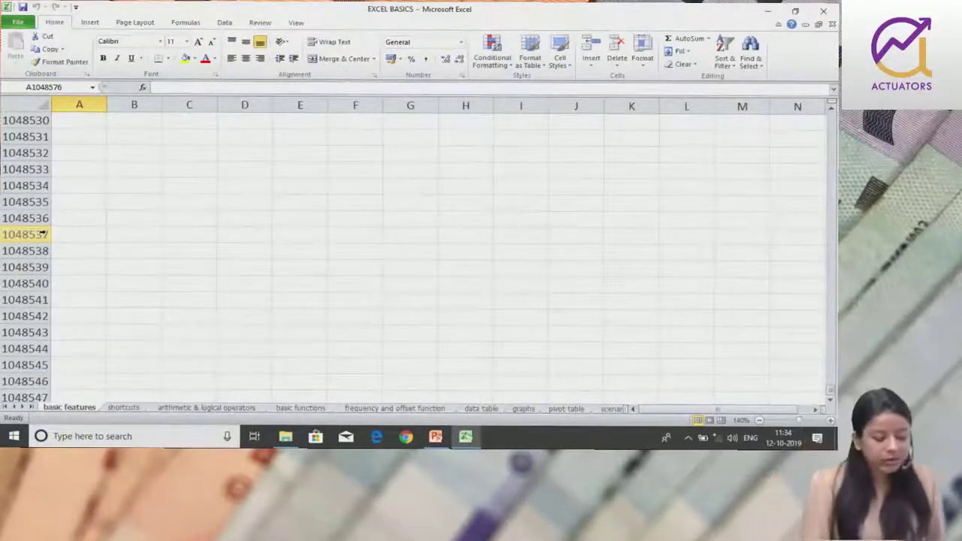
# Step: Return Excel to the top of the sheet and advance PowerPoint to slide 3
pyautogui.hotkey('ctrl', 'Up')
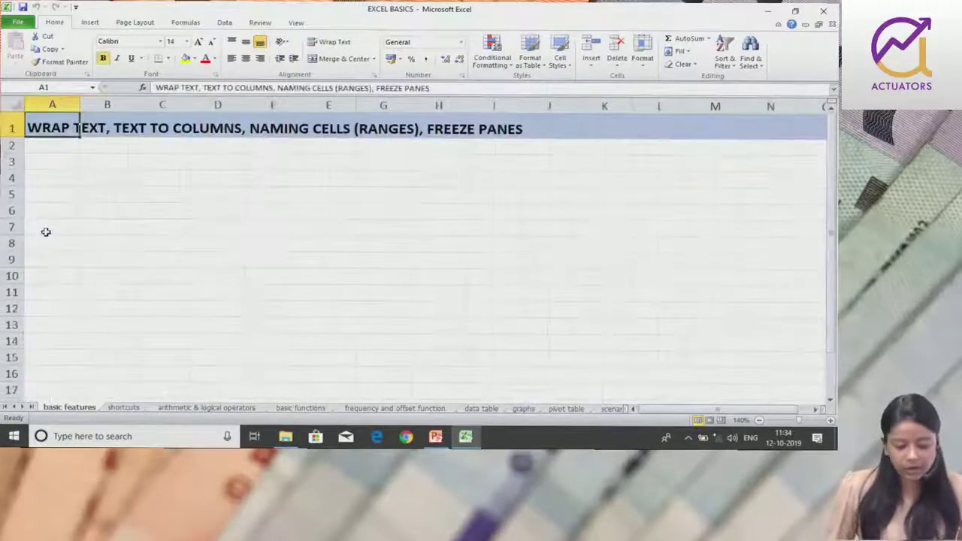
pyautogui.click(442, 445)
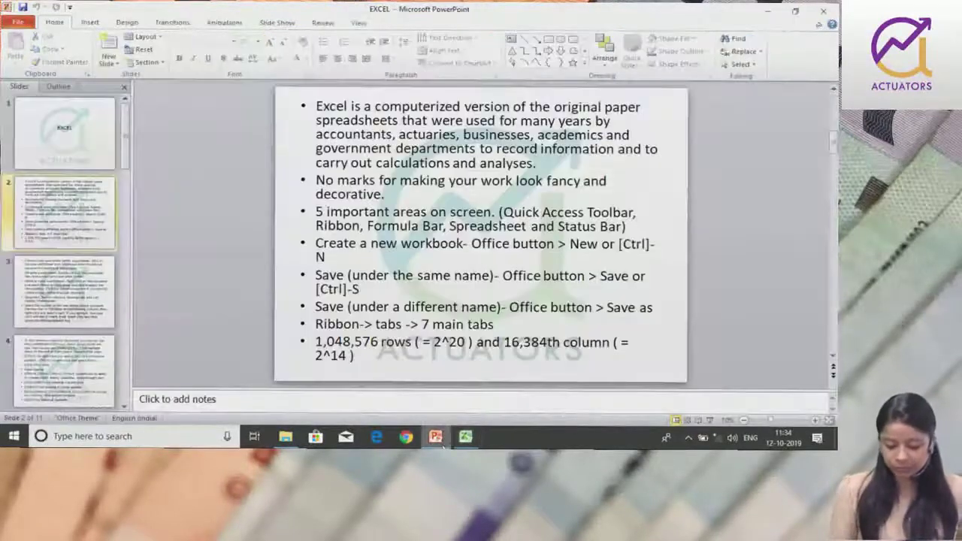
pyautogui.press('pagedown')
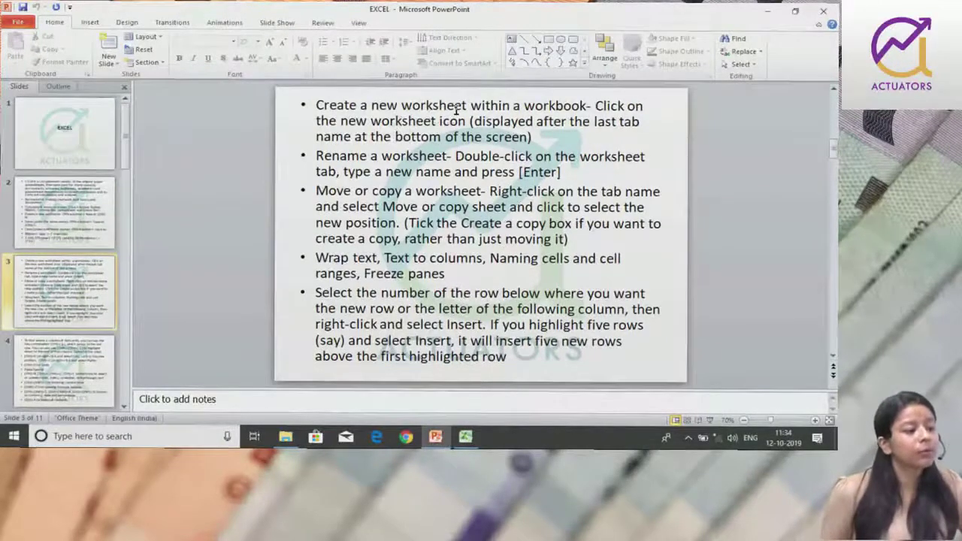
# Step: Resize Excel's sheet-tab area, click into slide 3's notes pane, then return to Excel
pyautogui.click(467, 437)
pyautogui.moveTo(631, 410); pyautogui.dragTo(735, 410)
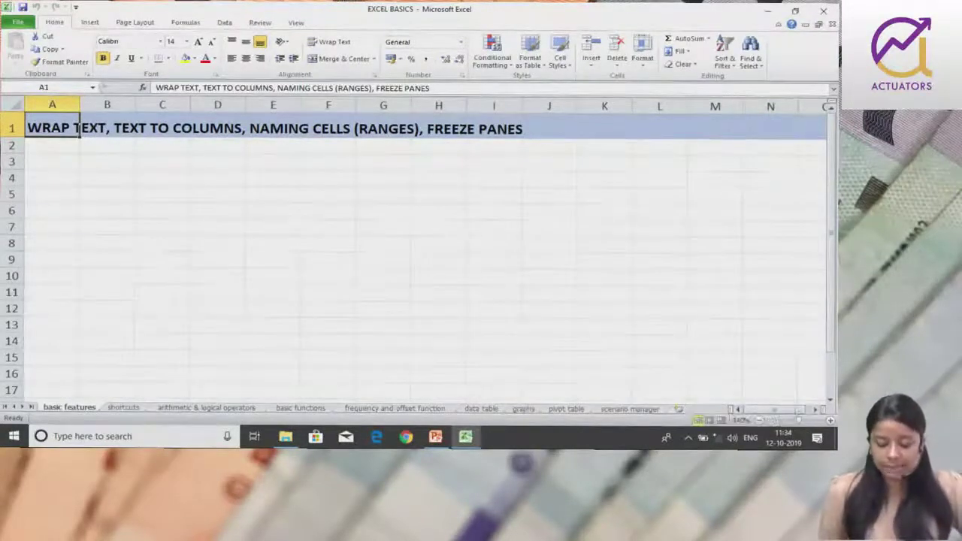
pyautogui.moveTo(734, 409); pyautogui.dragTo(679, 410)
pyautogui.click(437, 442)
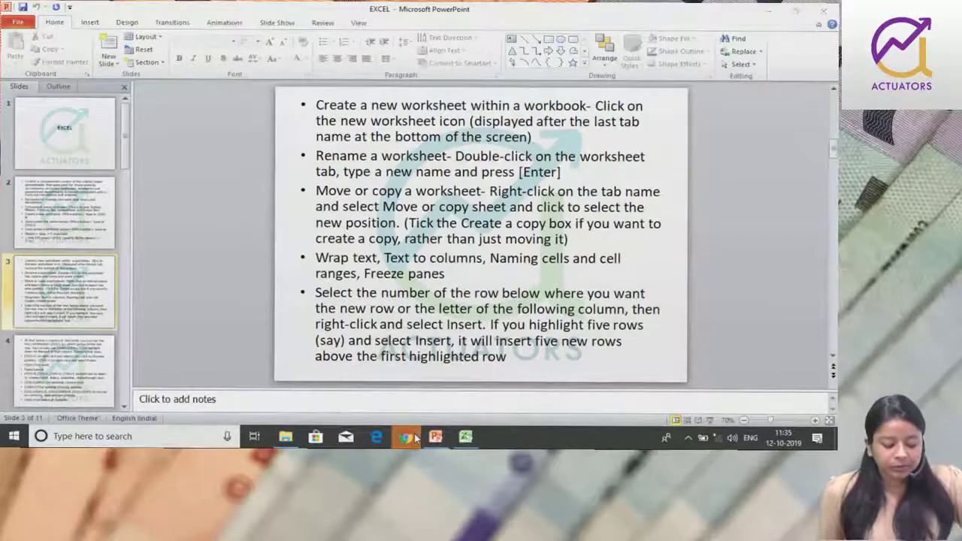
pyautogui.click(464, 401)
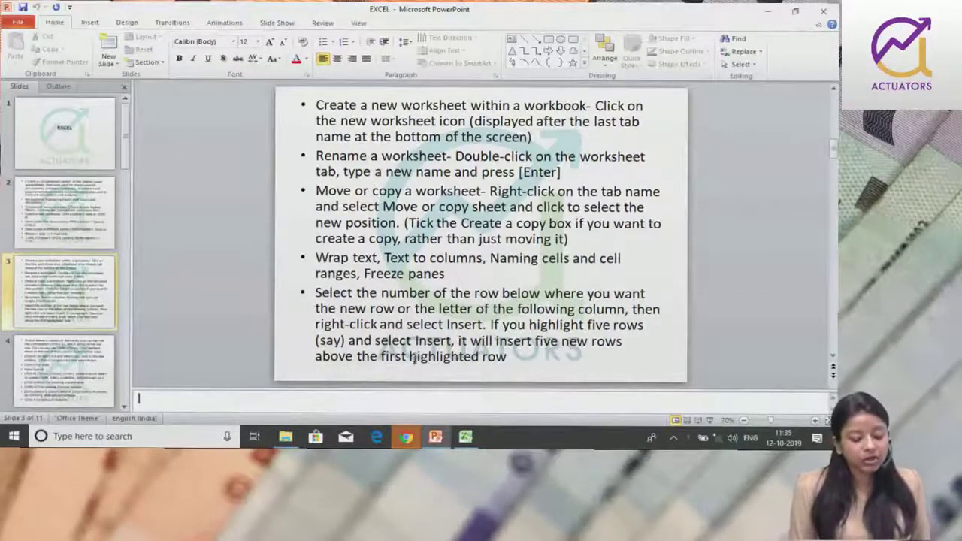
pyautogui.click(466, 436)
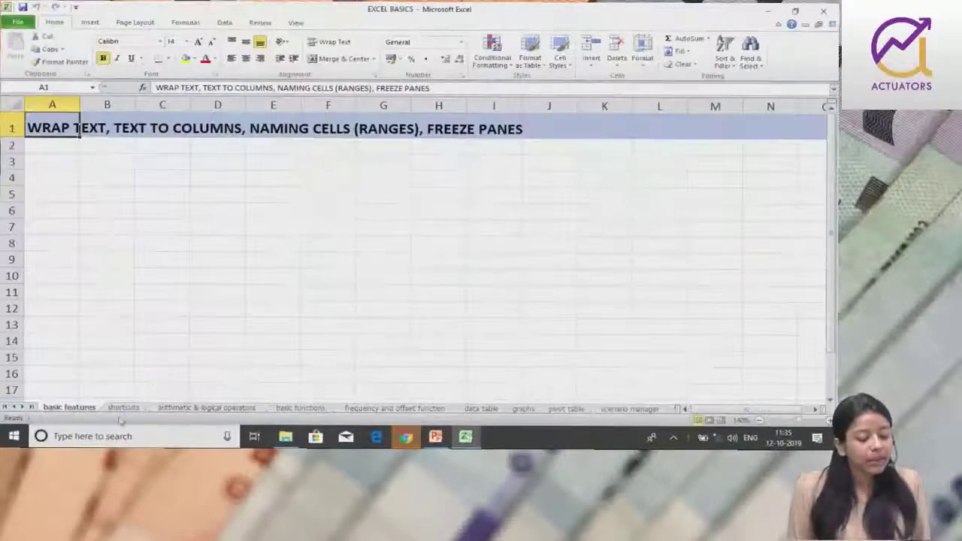
# Step: Step through the shortcuts, operators, basic functions and frequency and offset sheets
pyautogui.click(123, 408)
pyautogui.click(207, 407)
pyautogui.click(301, 407)
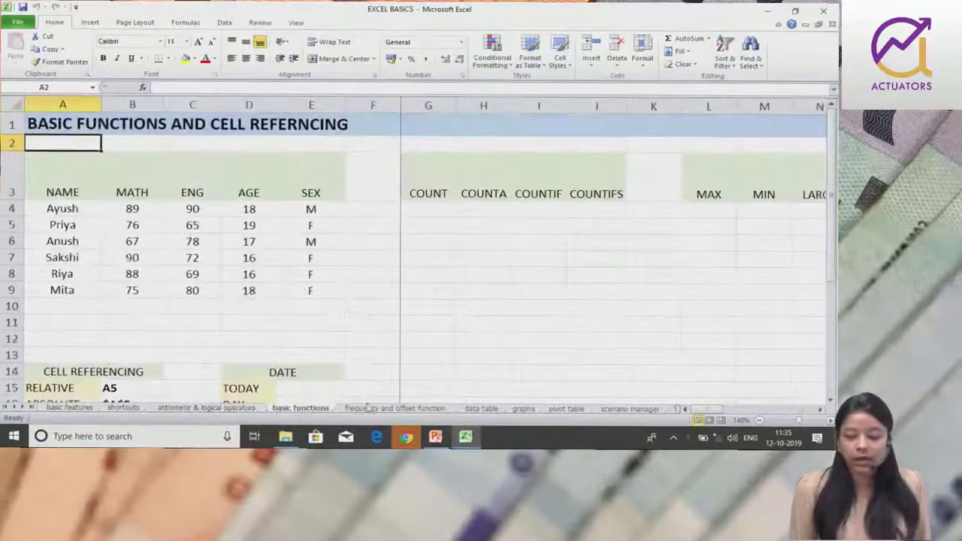
pyautogui.click(368, 408)
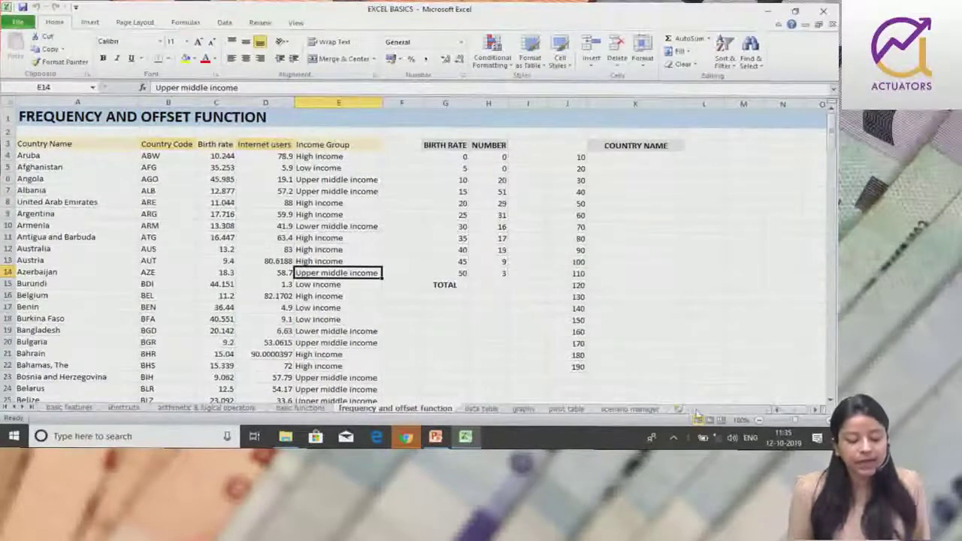
# Step: Insert a new worksheet at the end and rename it 'new sheet'
pyautogui.click(679, 410)
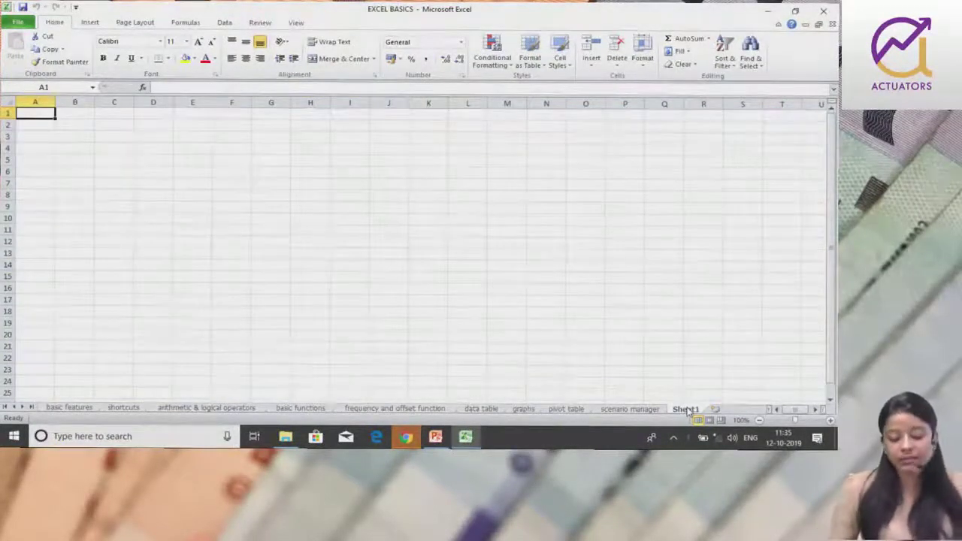
pyautogui.doubleClick(688, 409)
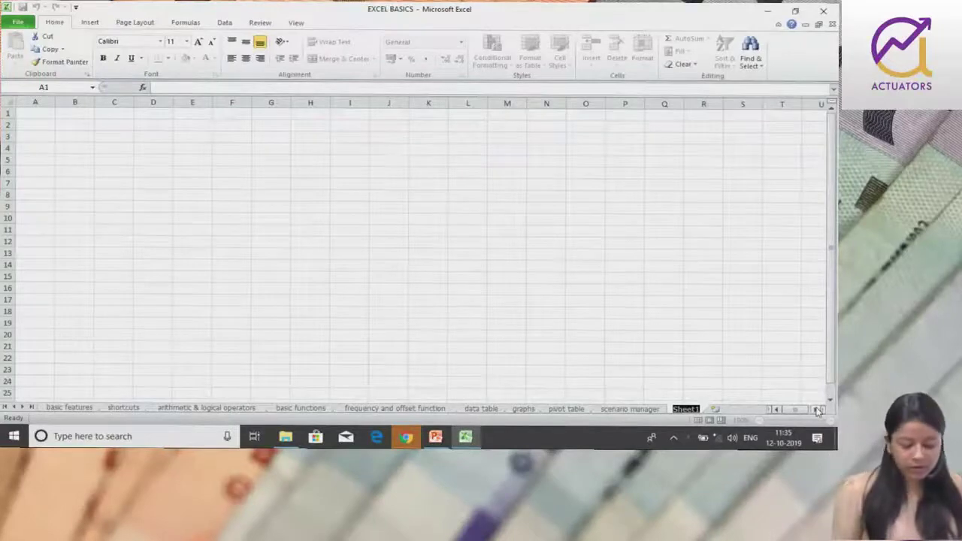
pyautogui.write('new sheet')
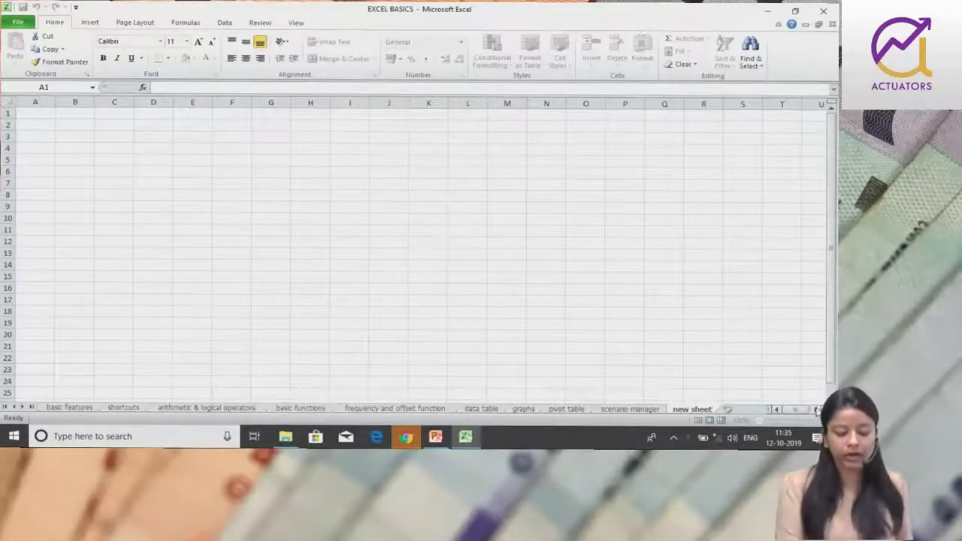
pyautogui.press('Return')
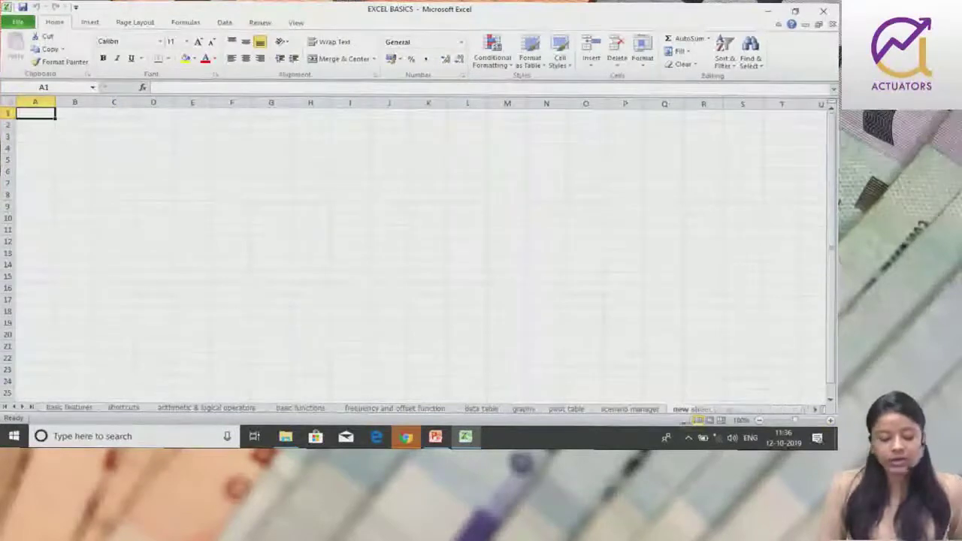
# Step: Highlight the 'Move or copy a worksheet' heading on the PowerPoint slide, then return to Excel maximized
pyautogui.moveTo(714, 410); pyautogui.dragTo(642, 414)
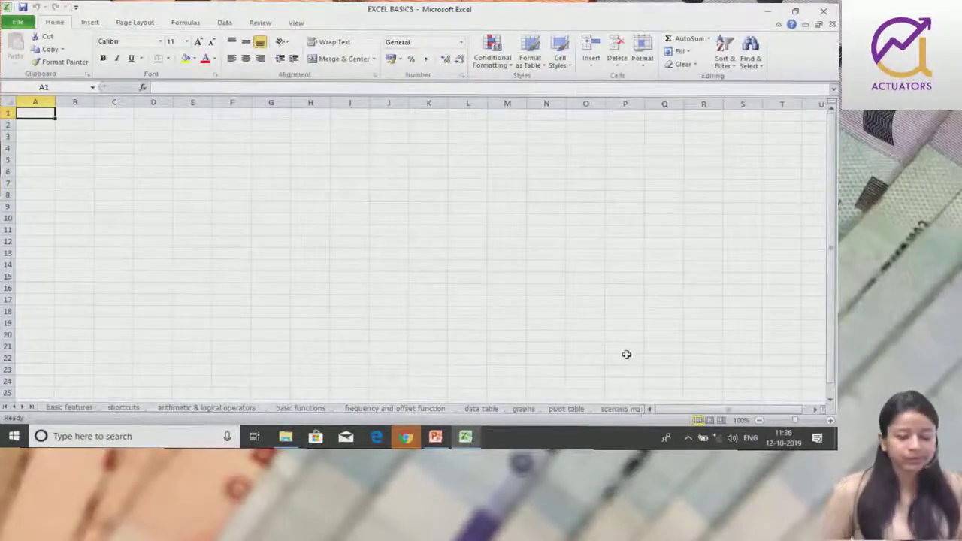
pyautogui.click(466, 442)
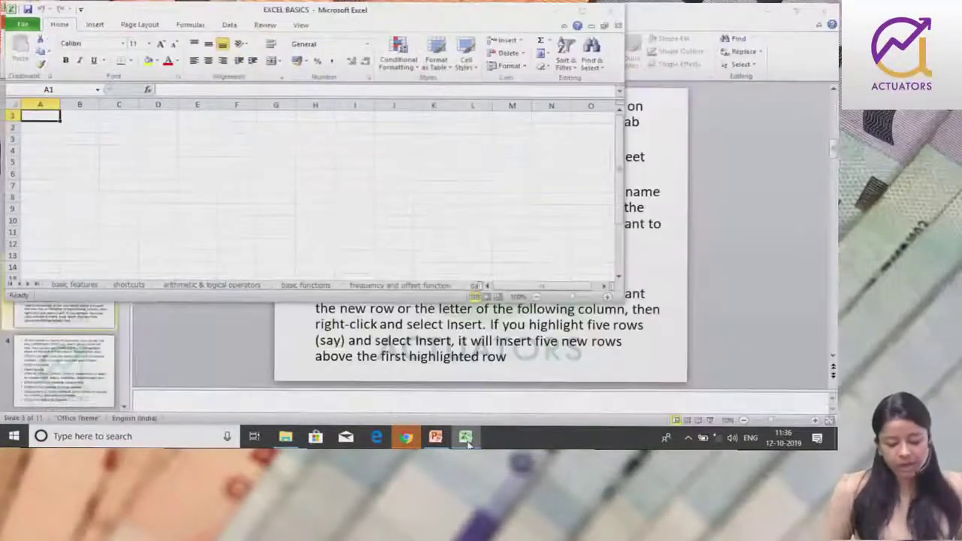
pyautogui.click(464, 397)
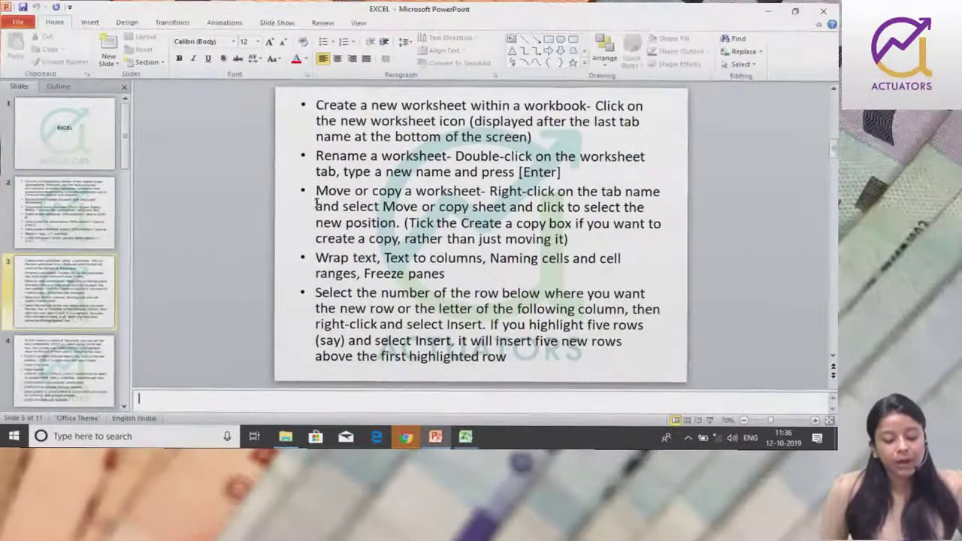
pyautogui.moveTo(317, 191); pyautogui.dragTo(456, 189)
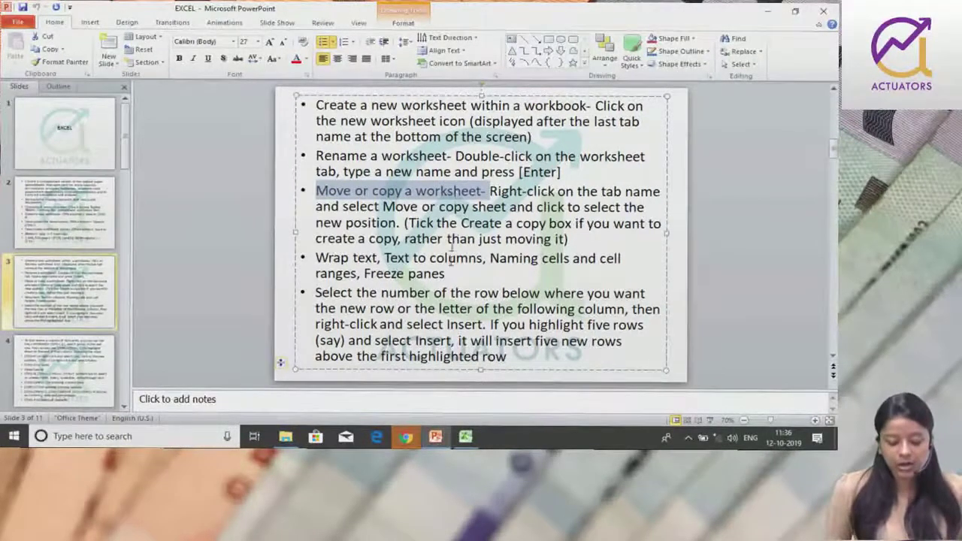
pyautogui.click(466, 436)
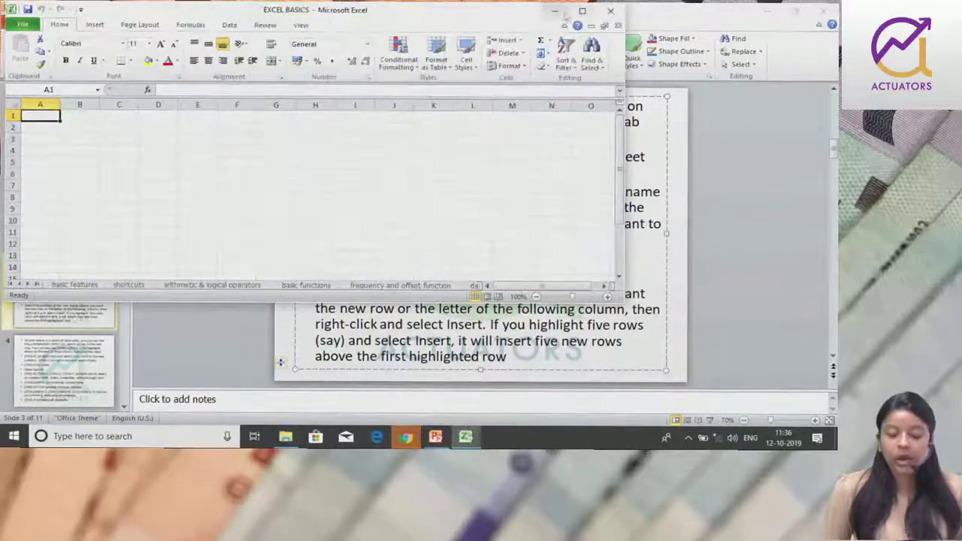
pyautogui.click(583, 11)
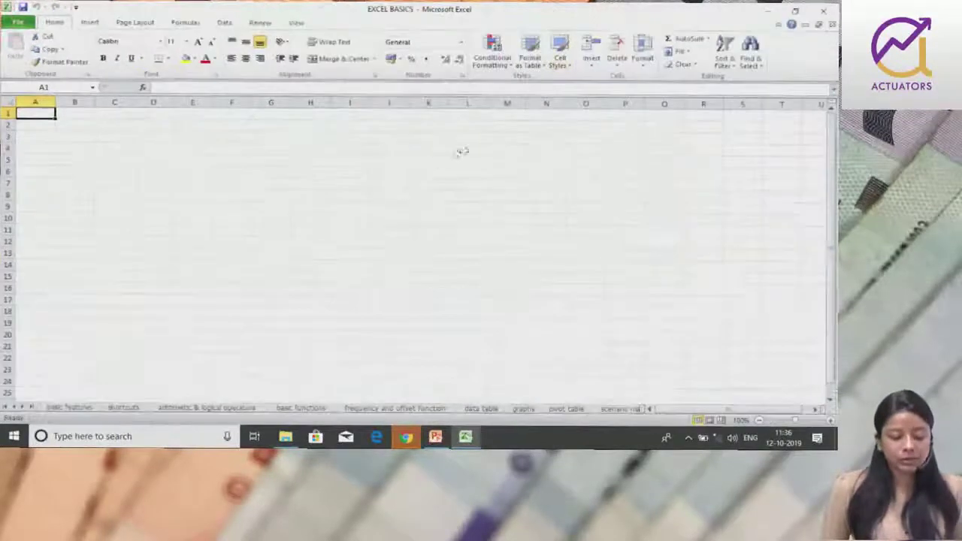
# Step: Use Move or Copy to place the basic features sheet before graphs, after data table
pyautogui.click(70, 408)
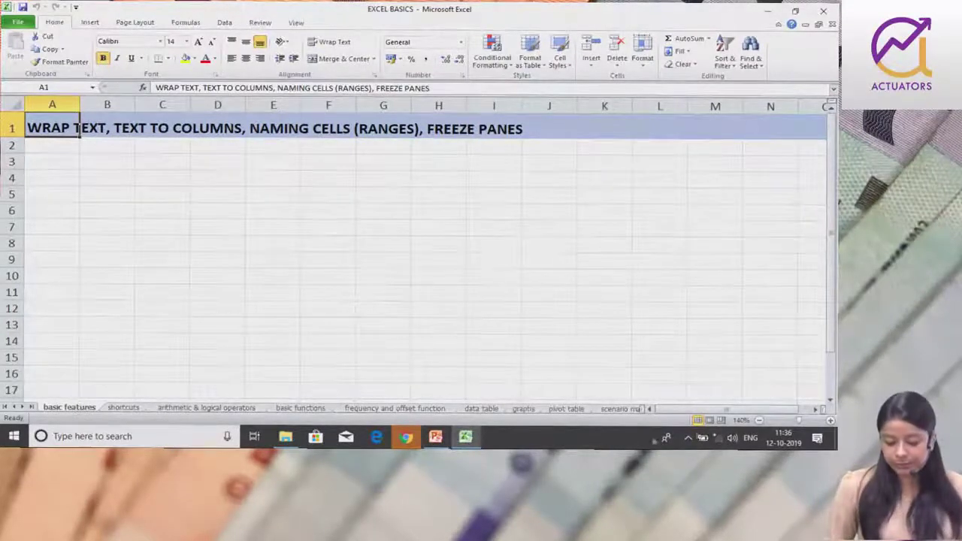
pyautogui.keyDown('ctrl'); pyautogui.scroll(1, 12, 290); pyautogui.keyUp('ctrl')
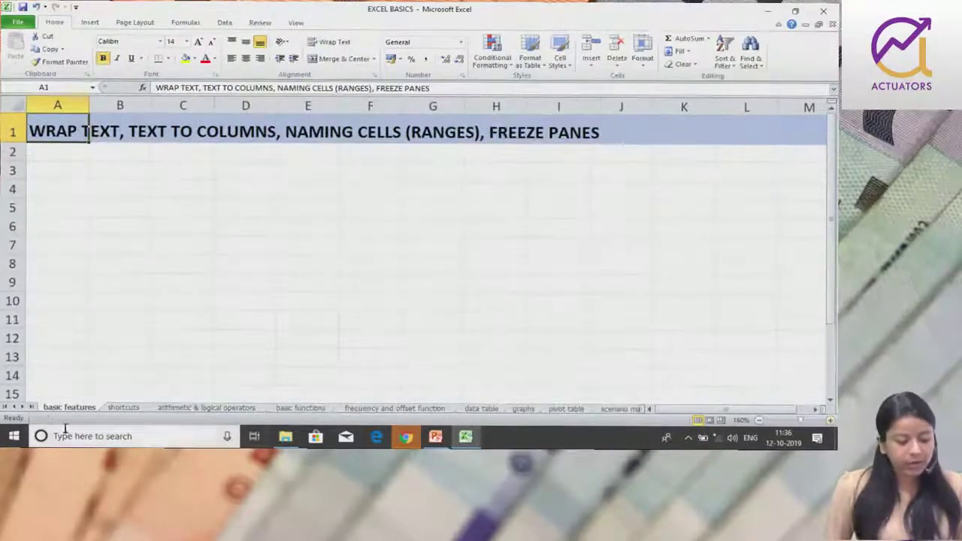
pyautogui.rightClick(51, 410)
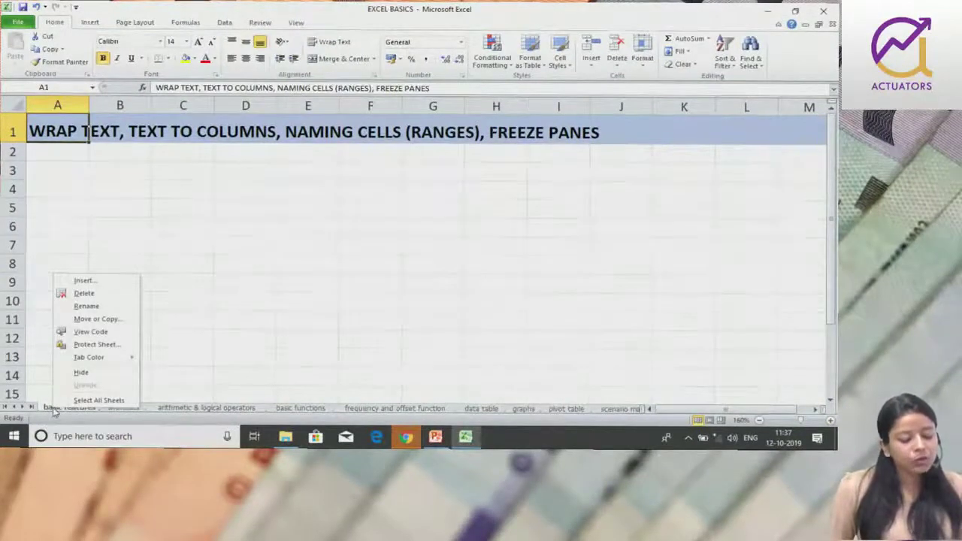
pyautogui.click(68, 323)
pyautogui.moveTo(93, 239); pyautogui.dragTo(252, 163)
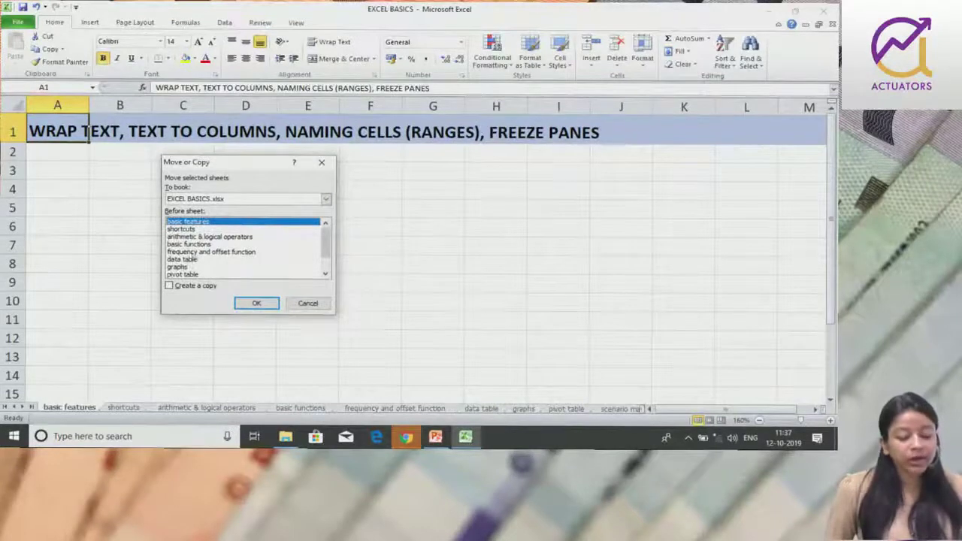
pyautogui.click(170, 267)
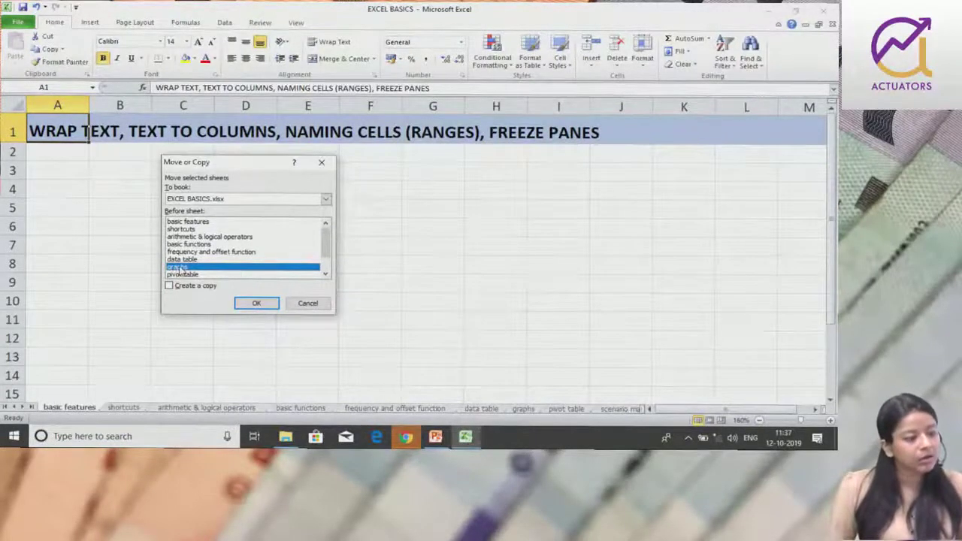
pyautogui.click(259, 303)
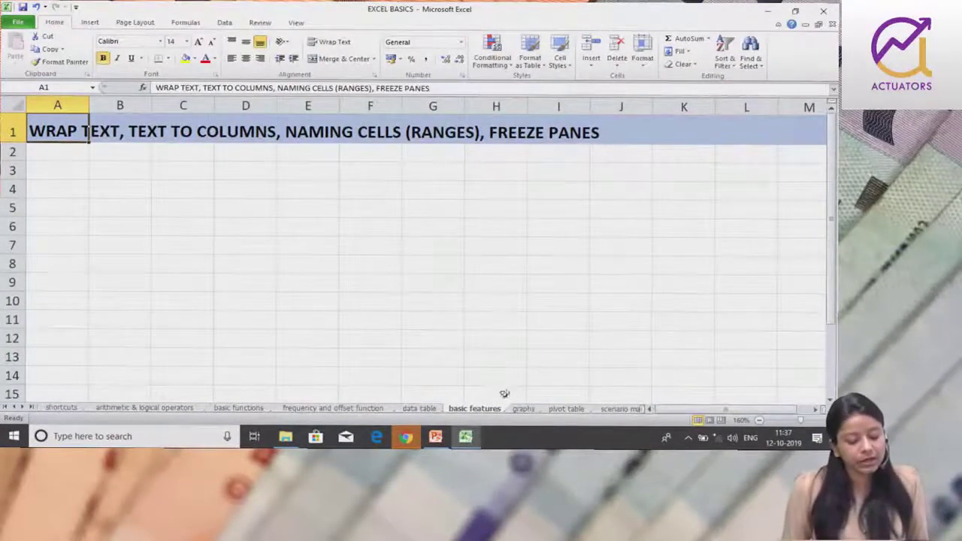
pyautogui.rightClick(498, 409)
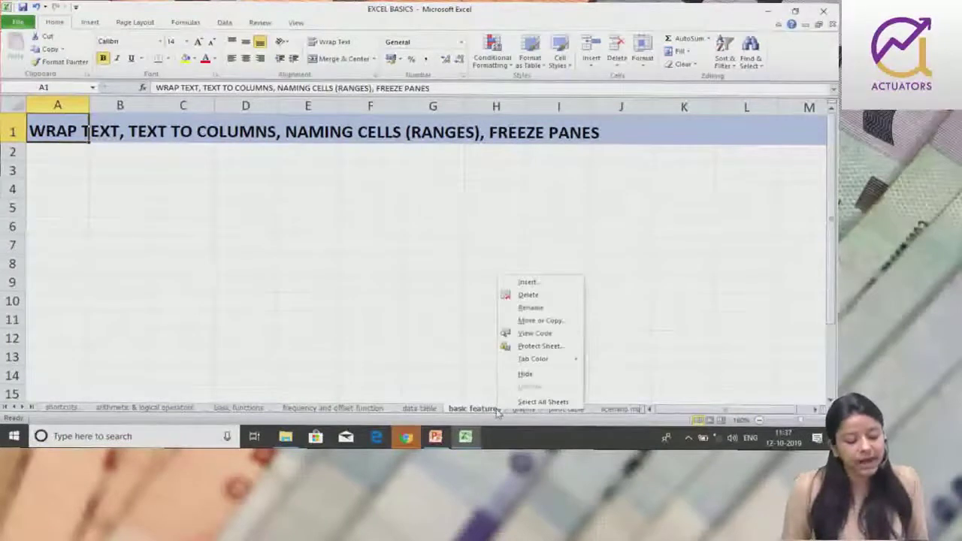
# Step: Copy basic features with Create a copy ticked, placing basic features (2) before shortcuts
pyautogui.click(539, 322)
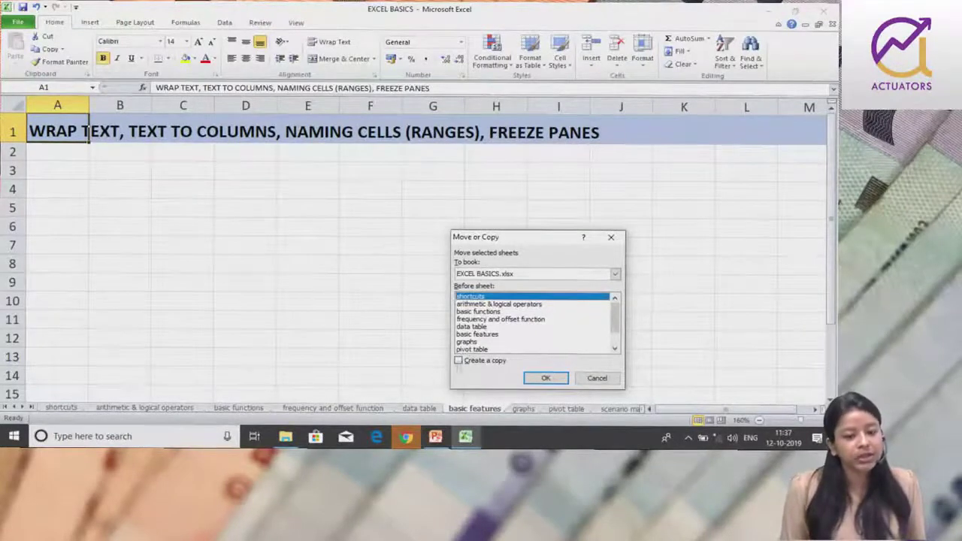
pyautogui.click(458, 362)
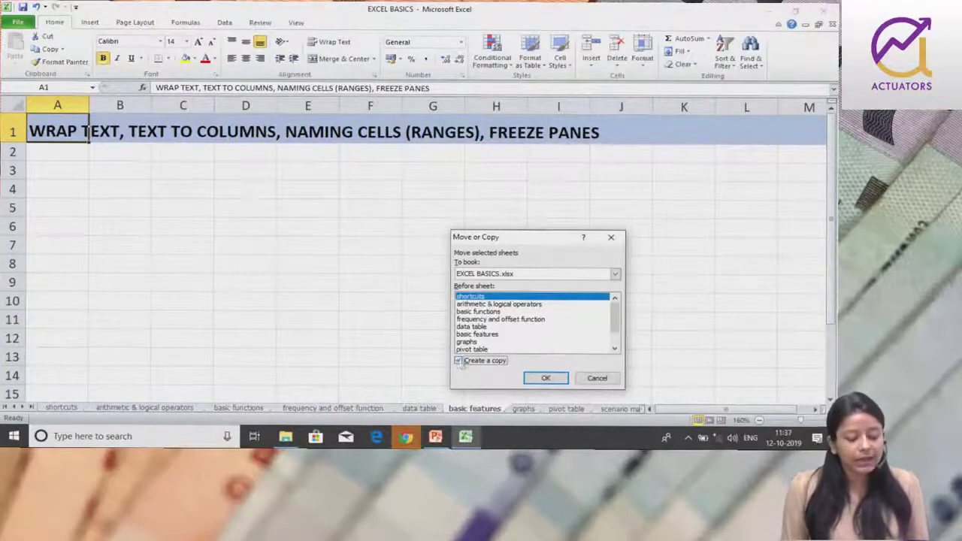
pyautogui.click(535, 376)
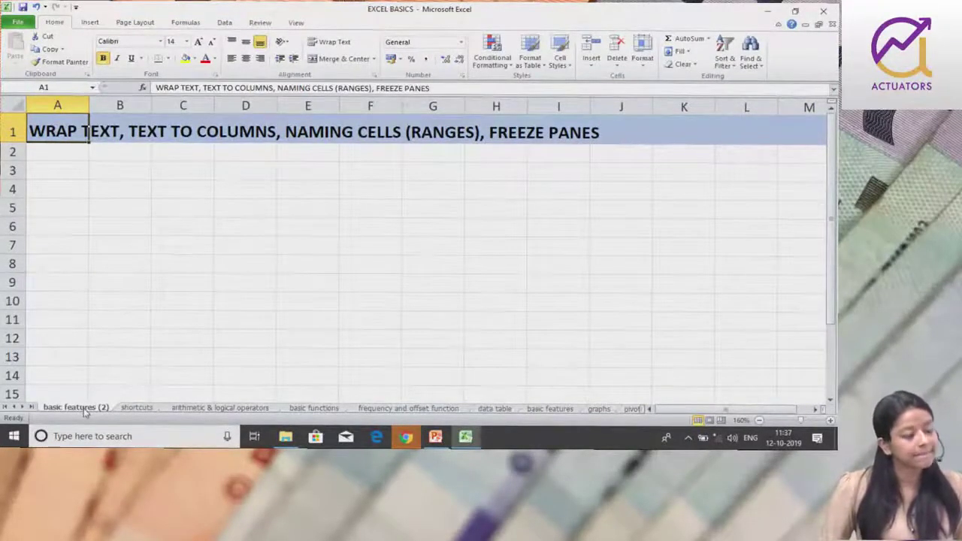
pyautogui.doubleClick(110, 408)
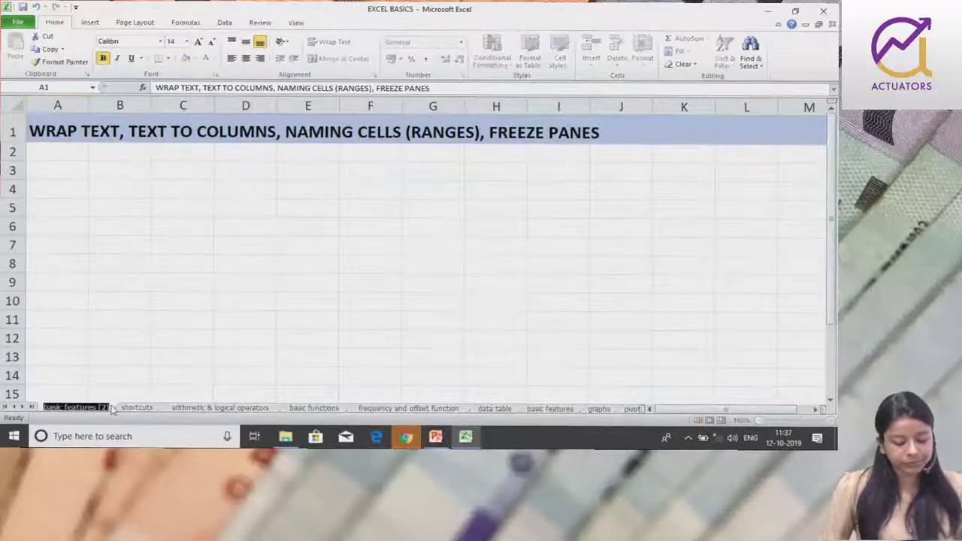
# Step: Delete the original basic features sheet and confirm the deletion
pyautogui.click(250, 362)
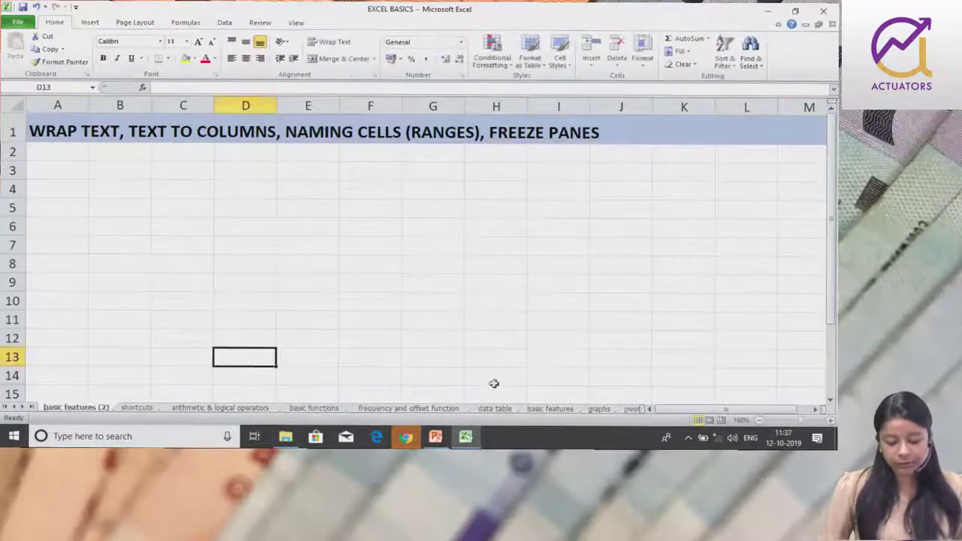
pyautogui.rightClick(550, 418)
pyautogui.click(547, 409)
pyautogui.rightClick(546, 410)
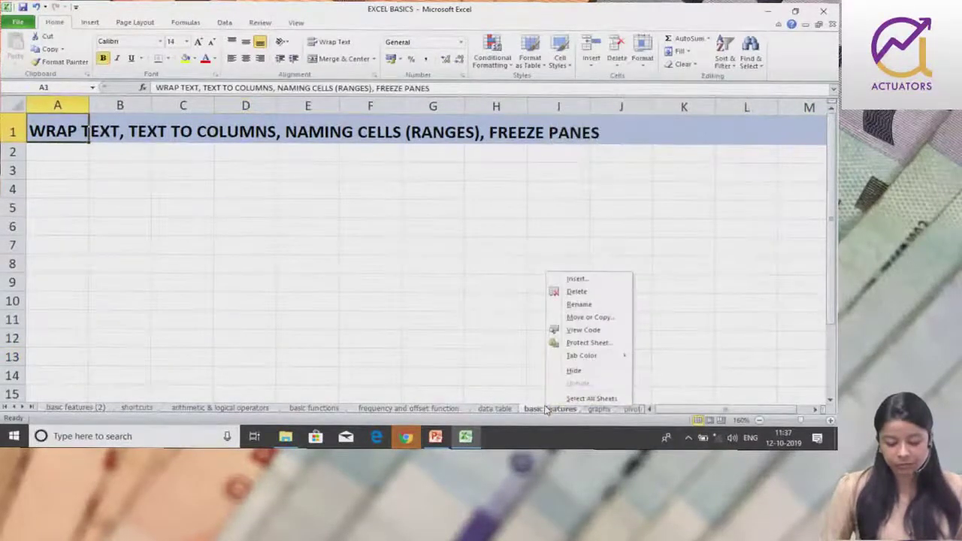
pyautogui.click(576, 291)
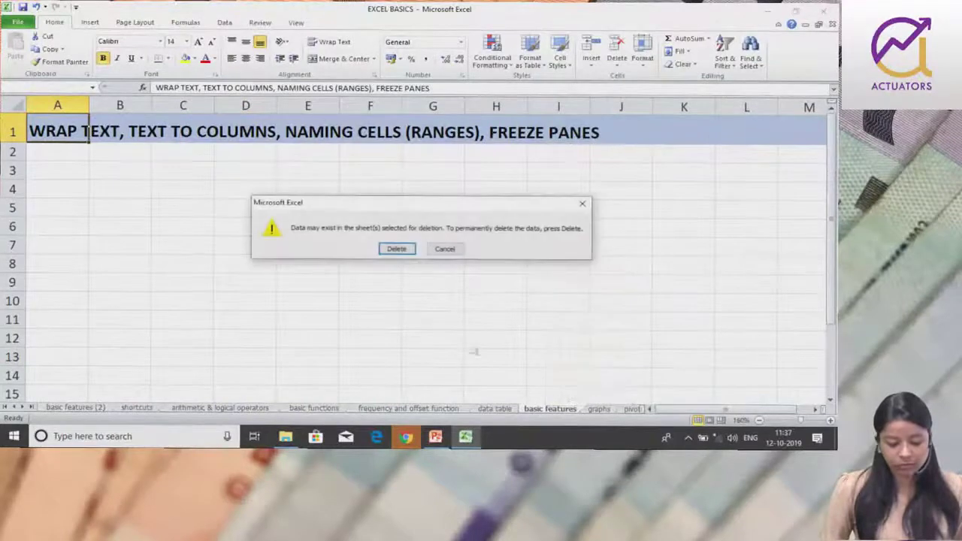
pyautogui.click(390, 253)
# Step: Rename basic features (2) to basic features, then zoom out slightly and select F10
pyautogui.click(92, 407)
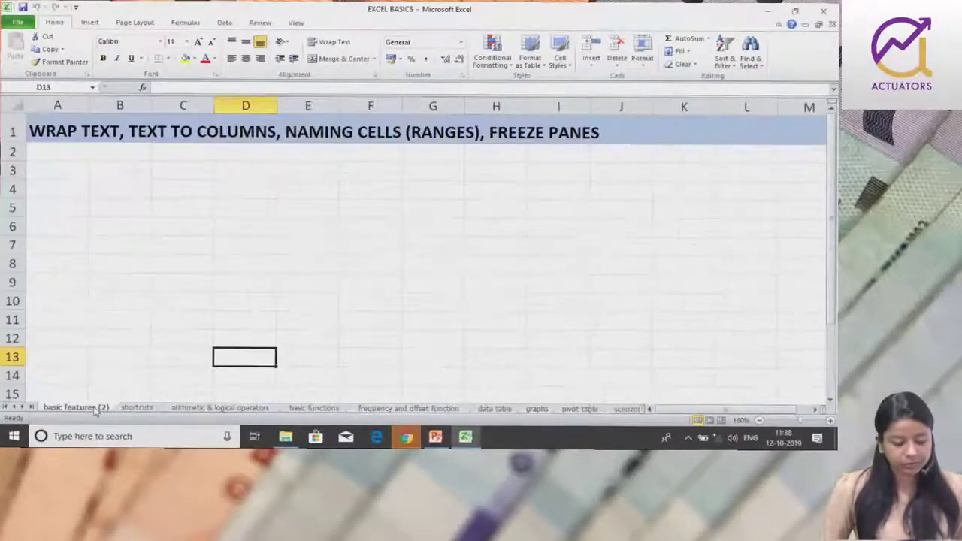
pyautogui.click(105, 406)
pyautogui.press('Return')
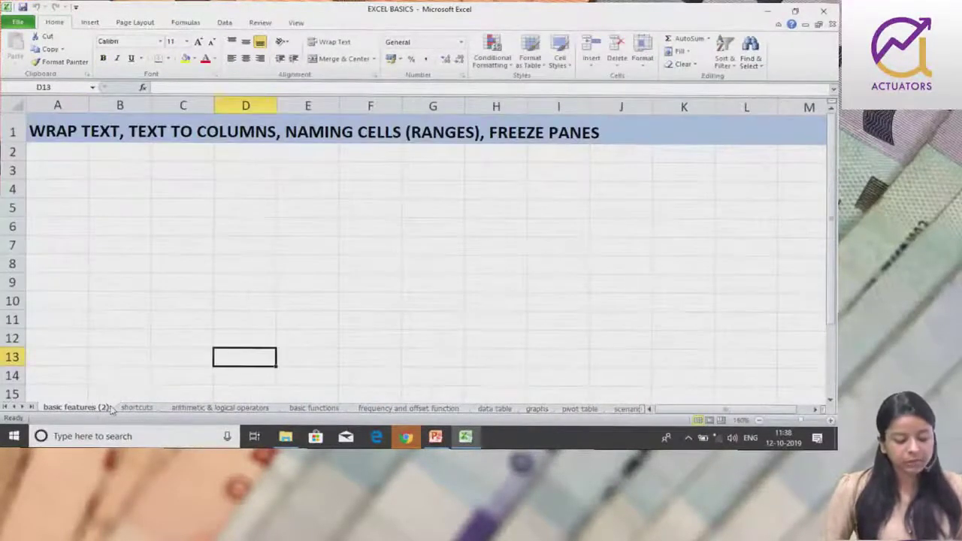
pyautogui.doubleClick(106, 407)
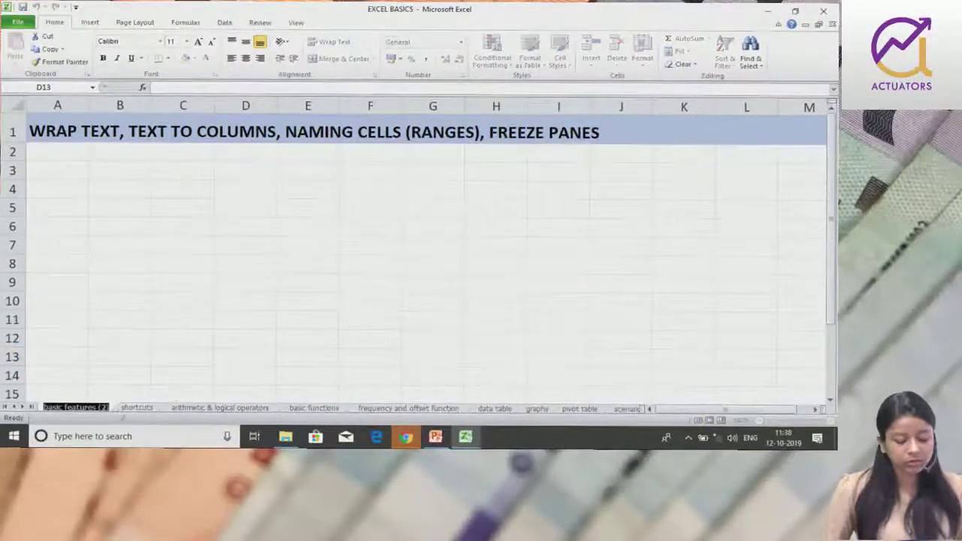
pyautogui.click(107, 406)
pyautogui.press('BackSpace')
pyautogui.press('BackSpace')
pyautogui.press('BackSpace')
pyautogui.press('BackSpace')
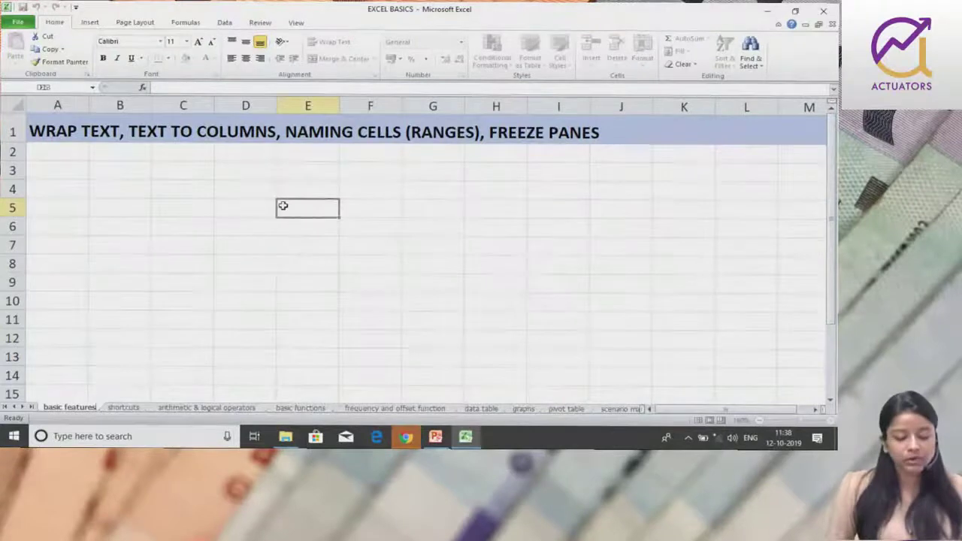
pyautogui.click(281, 207)
pyautogui.click(759, 421)
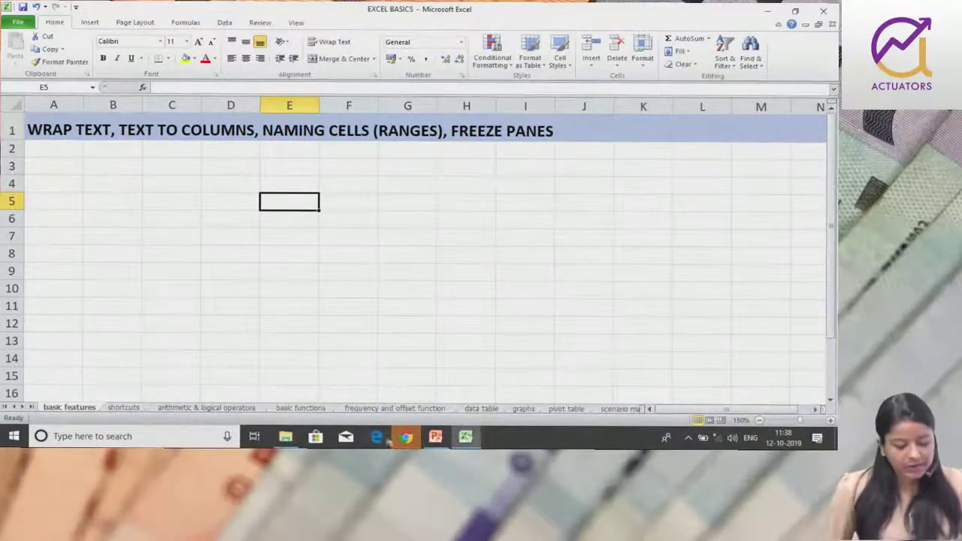
pyautogui.click(372, 294)
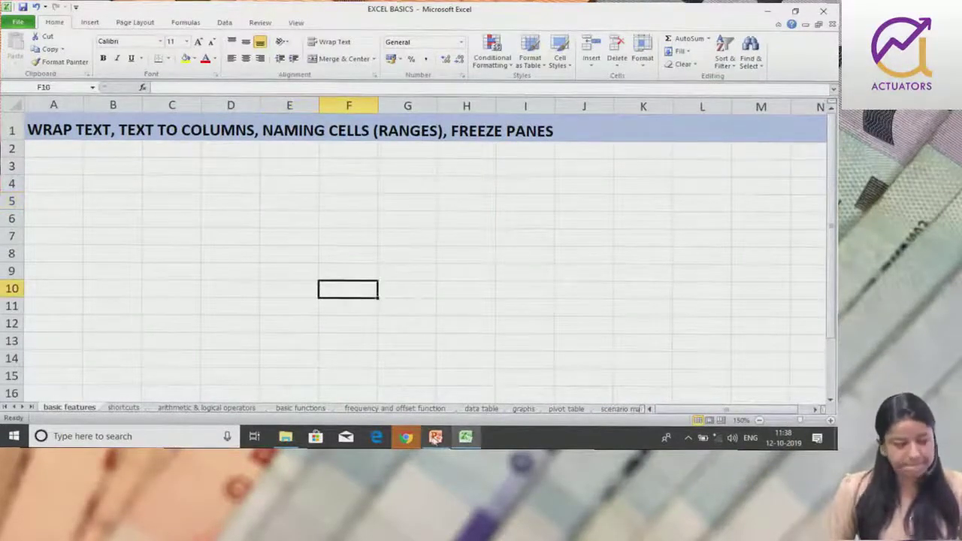
pyautogui.moveTo(436, 437)
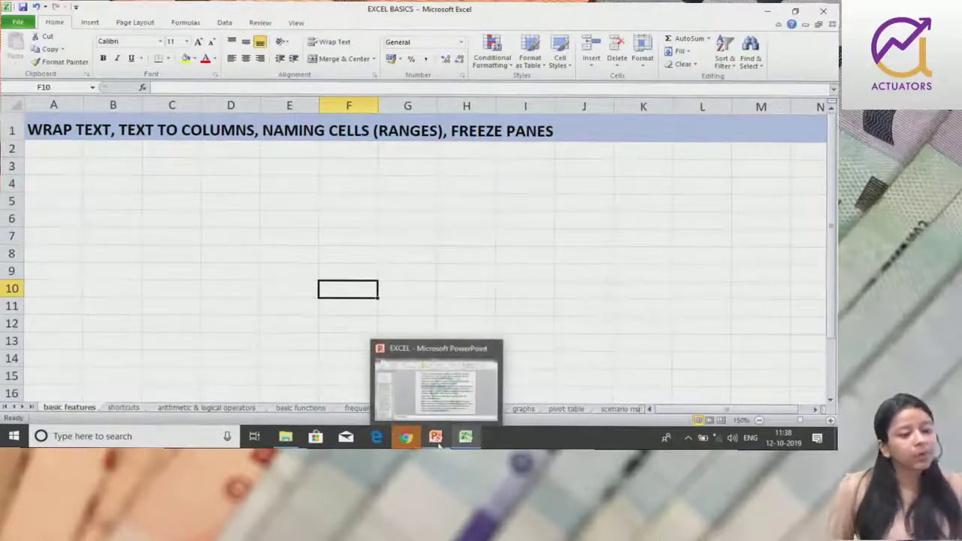
pyautogui.click(436, 439)
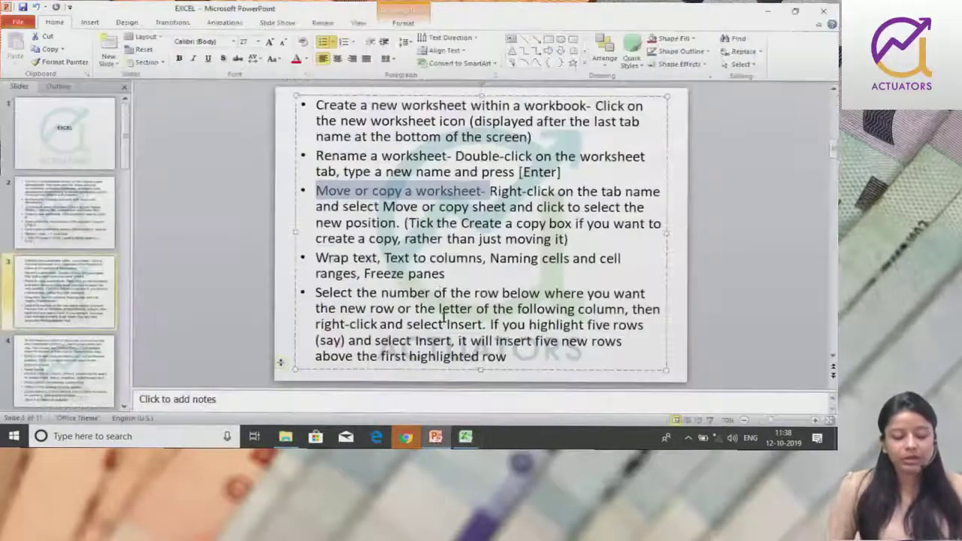
pyautogui.click(430, 278)
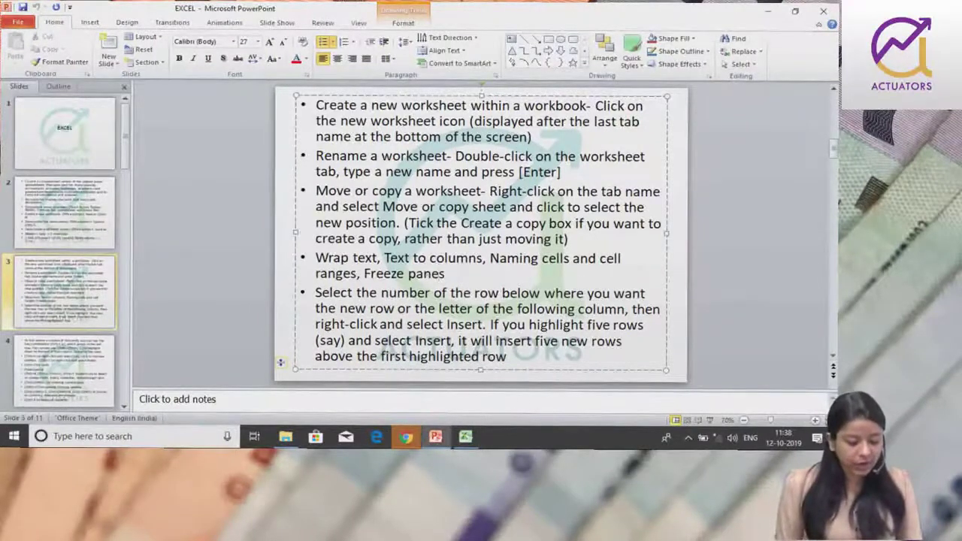
pyautogui.click(406, 437)
pyautogui.click(436, 437)
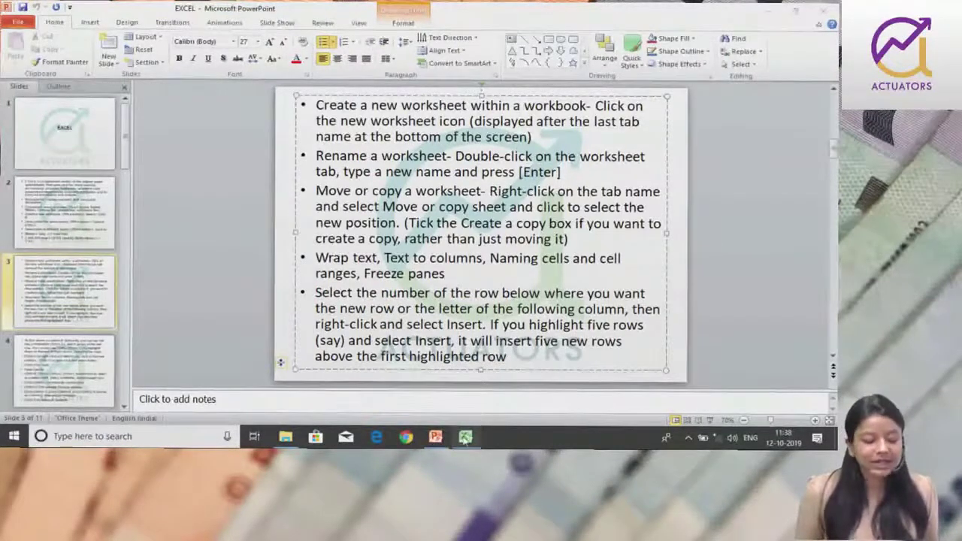
pyautogui.click(466, 437)
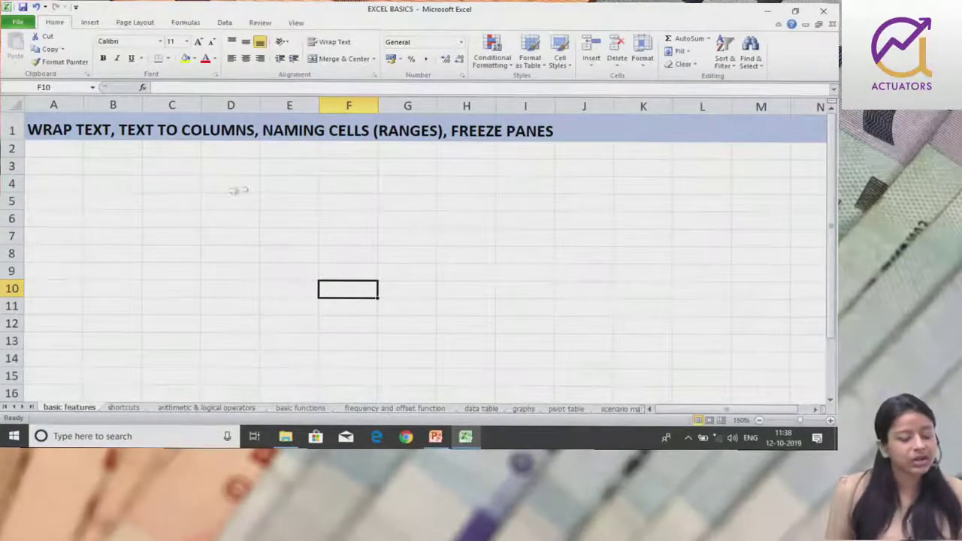
pyautogui.click(81, 135)
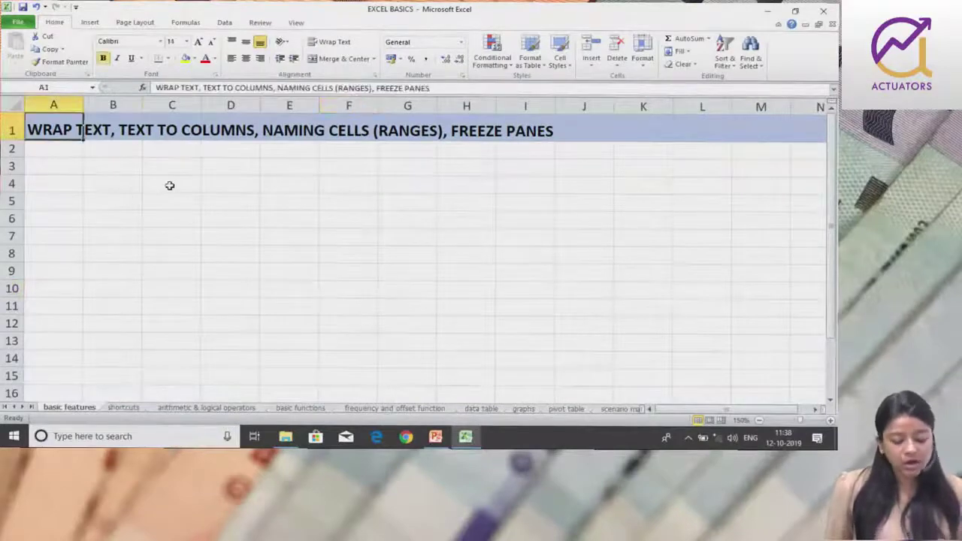
# Step: Enter 'hello actuators' in C4 and reselect that cell
pyautogui.click(185, 183)
pyautogui.write('hello actuators')
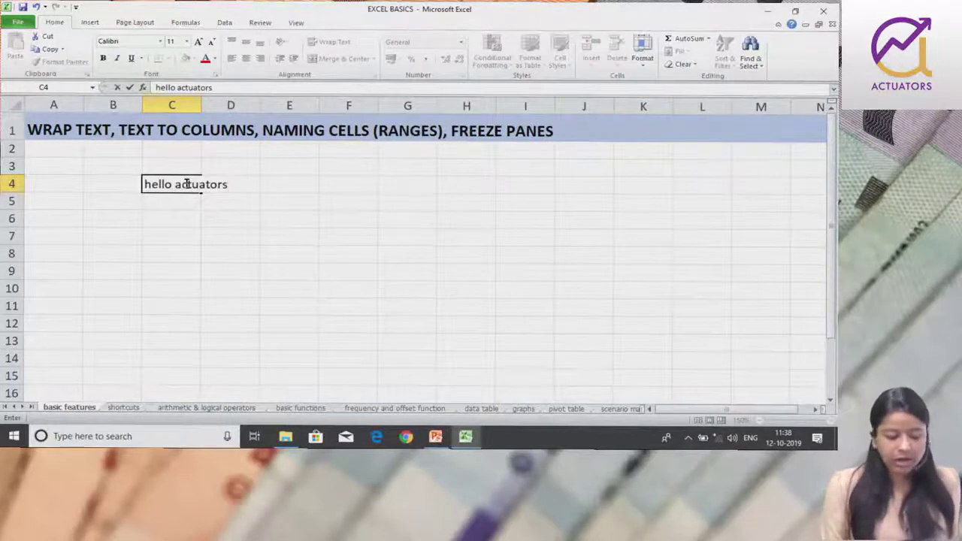
pyautogui.press('Return')
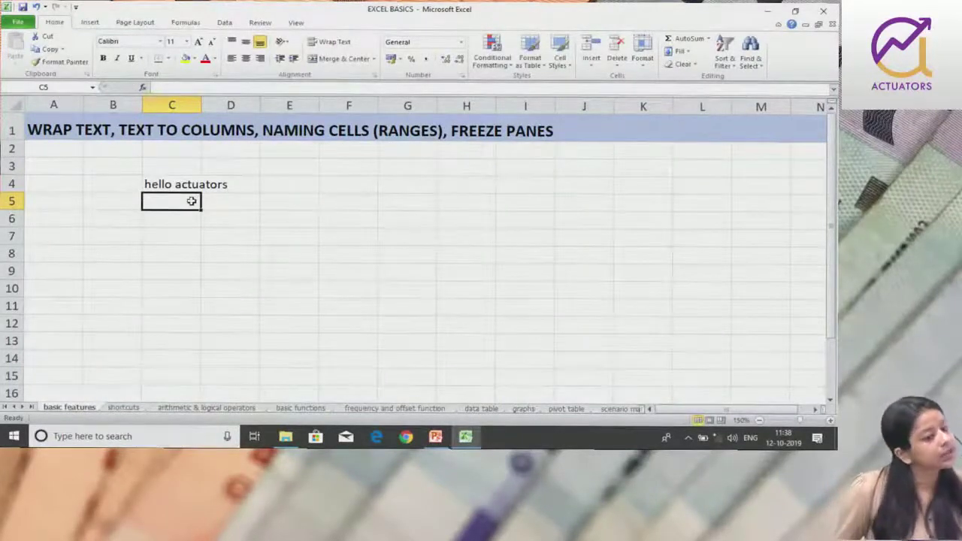
pyautogui.click(194, 186)
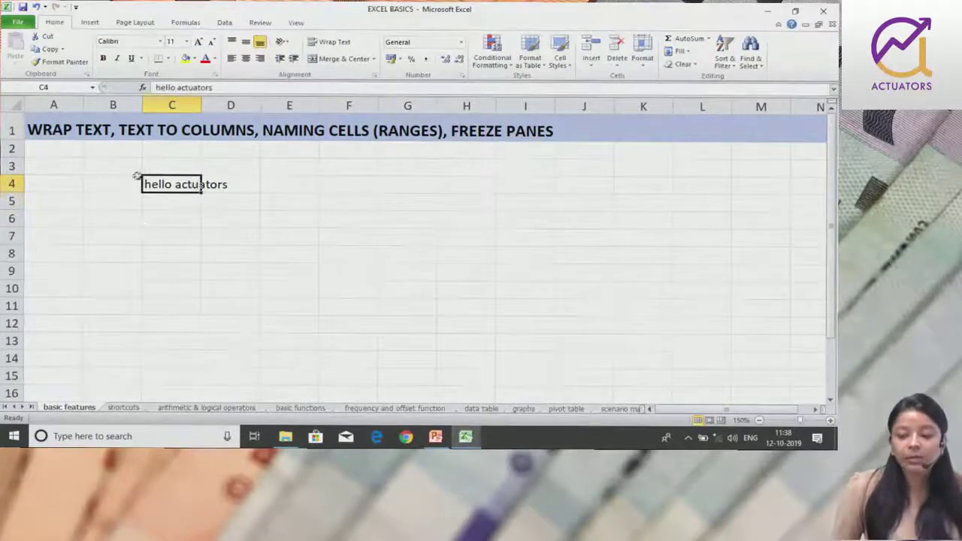
pyautogui.click(165, 212)
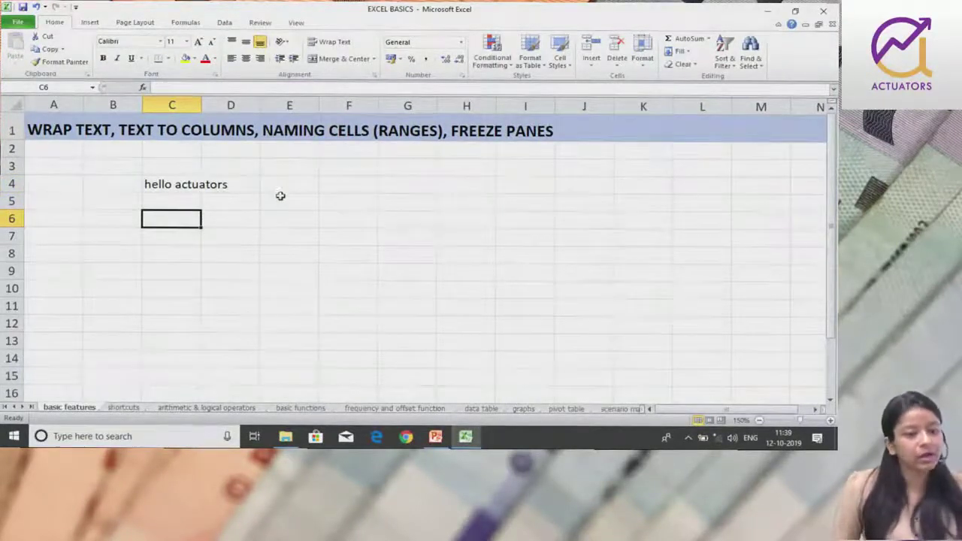
pyautogui.click(185, 186)
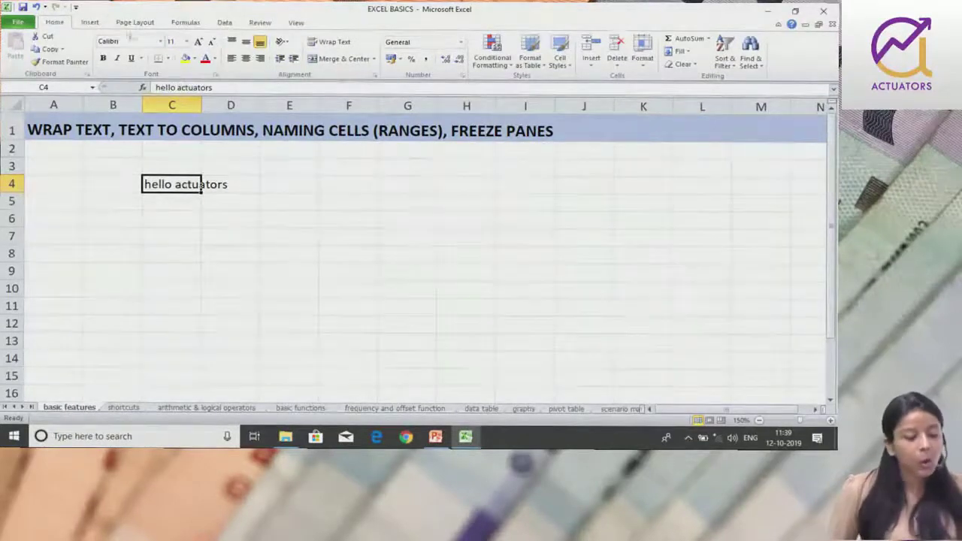
# Step: Apply Wrap Text to C4, then type 'hello actuators' into D6
pyautogui.click(328, 46)
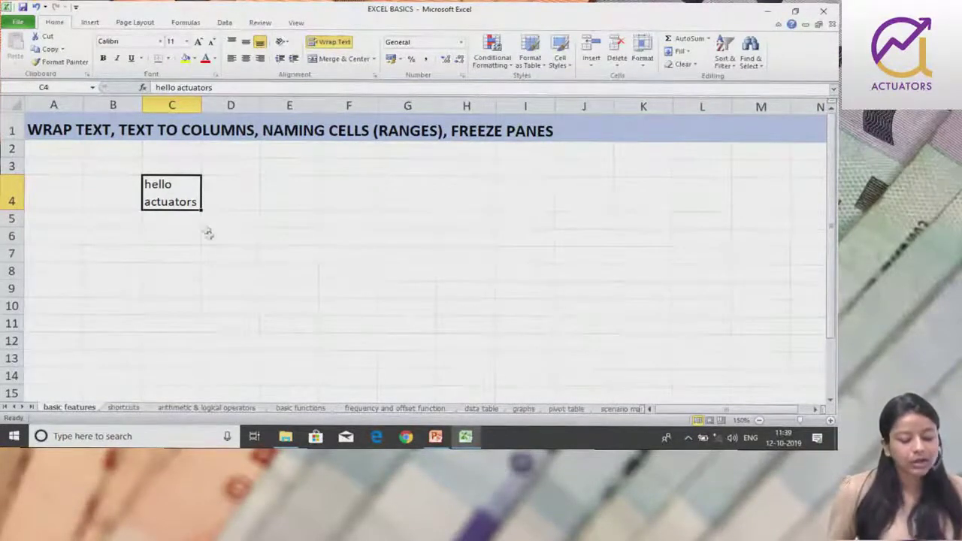
pyautogui.click(233, 231)
pyautogui.write('hello actuators')
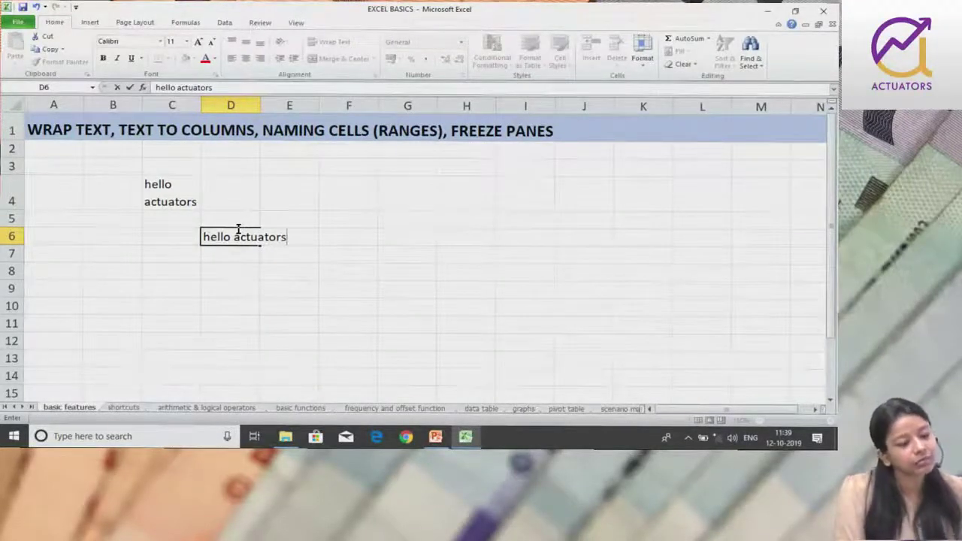
pyautogui.click(217, 238)
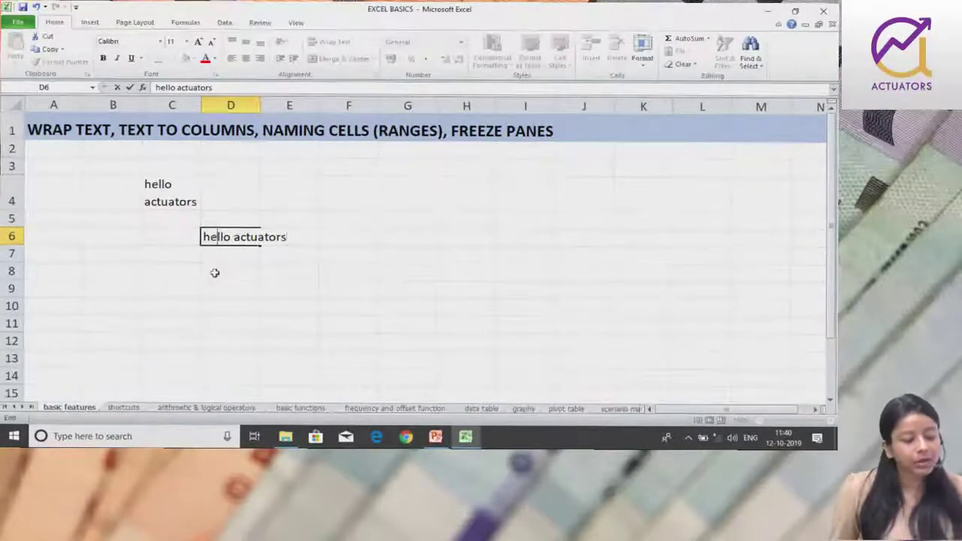
# Step: Commit the D6 text, select D6:E6 and apply Merge & Center to it
pyautogui.press('Return')
pyautogui.press('Up')
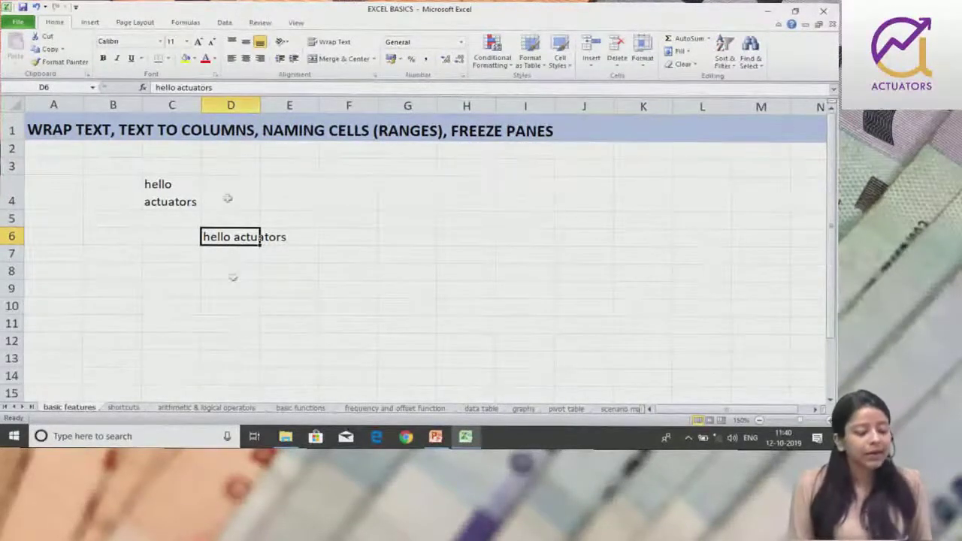
pyautogui.click(241, 258)
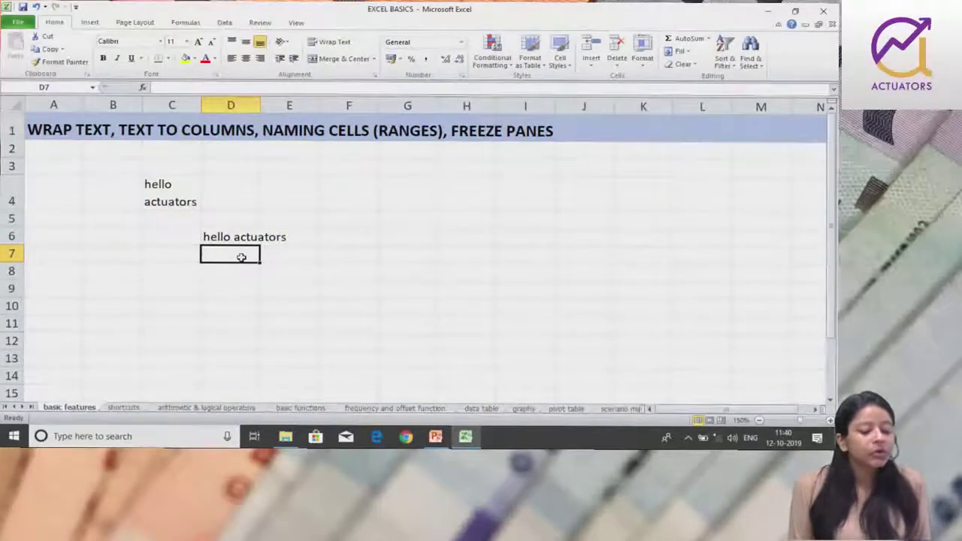
pyautogui.moveTo(234, 235); pyautogui.dragTo(308, 237)
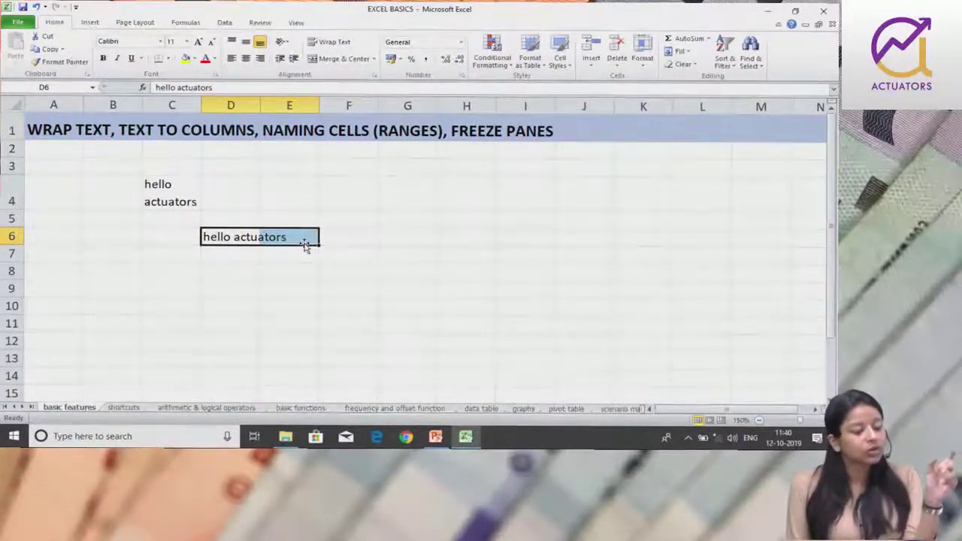
pyautogui.click(209, 265)
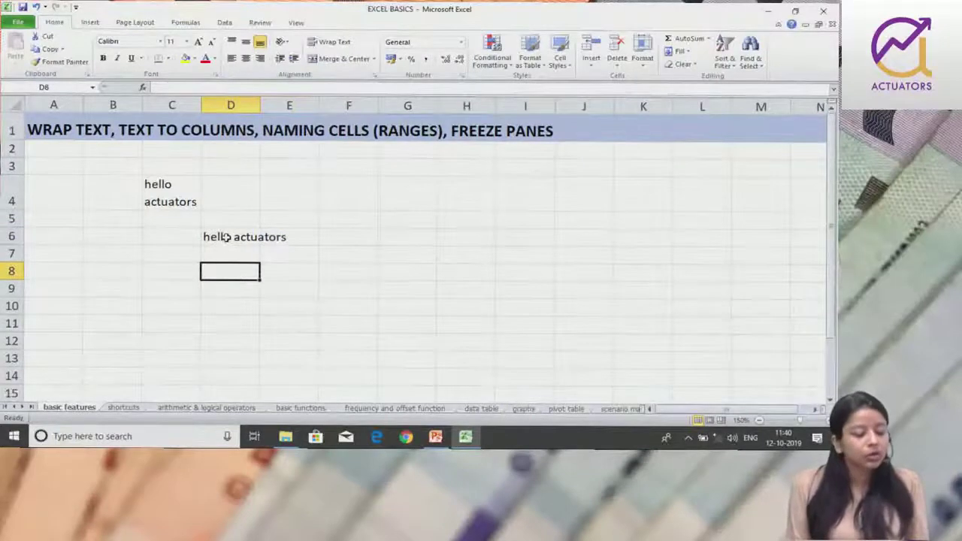
pyautogui.moveTo(225, 237); pyautogui.dragTo(271, 237)
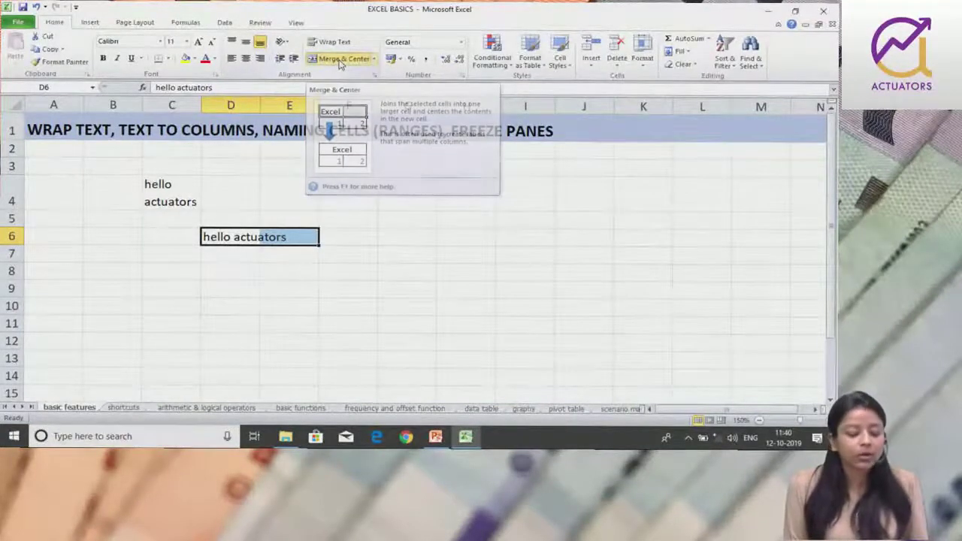
pyautogui.click(339, 60)
pyautogui.click(343, 270)
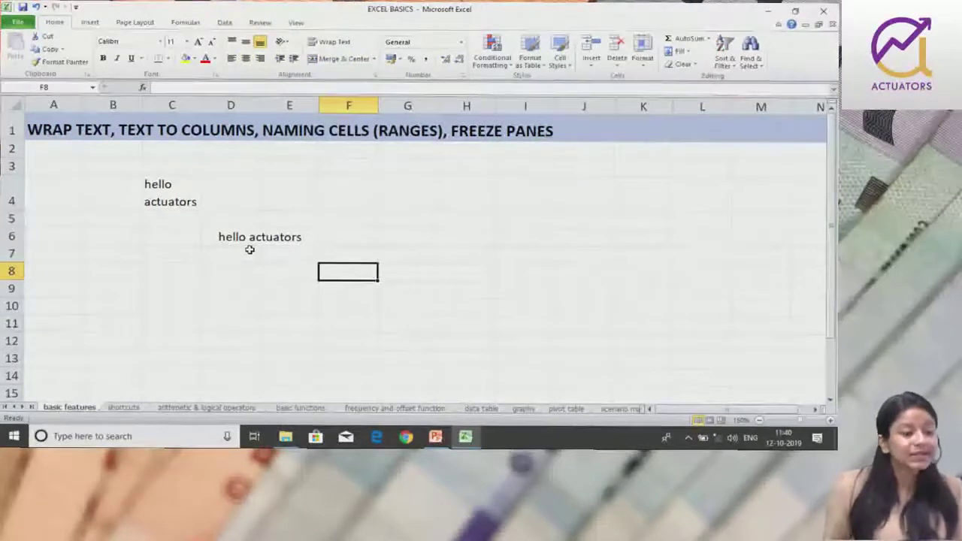
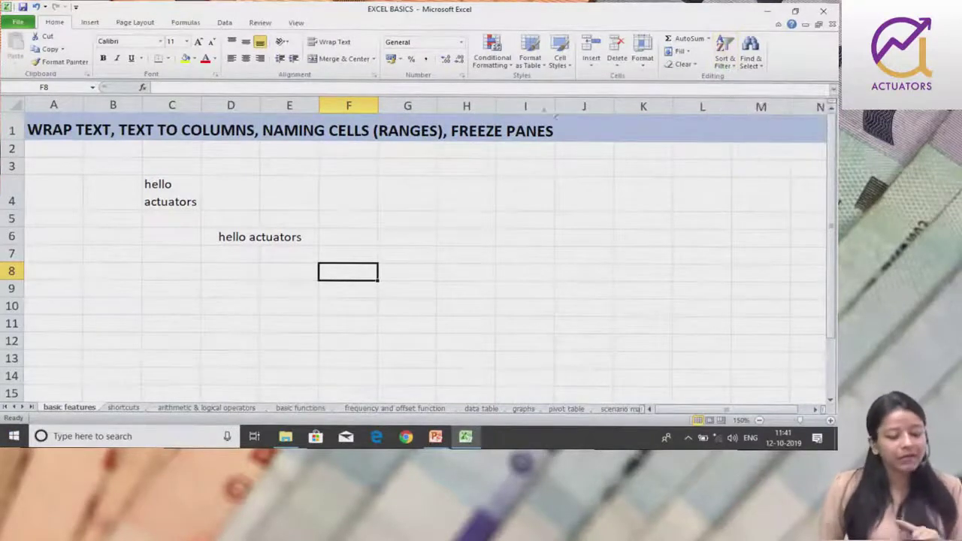
# Step: Demonstrate navigation keys by jumping right along row 12, back to column A, then up to A9
pyautogui.moveTo(698, 414); pyautogui.dragTo(704, 413)
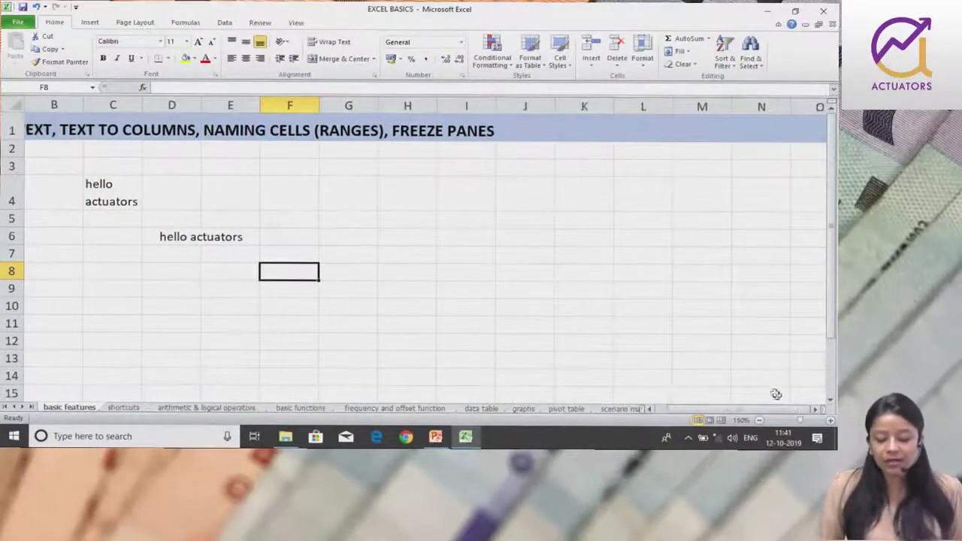
pyautogui.click(751, 344)
pyautogui.press('Right')
pyautogui.press('Right')
pyautogui.press('Right')
pyautogui.press('Right')
pyautogui.press('Right')
pyautogui.press('Right')
pyautogui.press('Right')
pyautogui.press('Right')
pyautogui.press('Right')
pyautogui.press('Right')
pyautogui.press('Right')
pyautogui.press('Right')
pyautogui.press('Right')
pyautogui.press('Right')
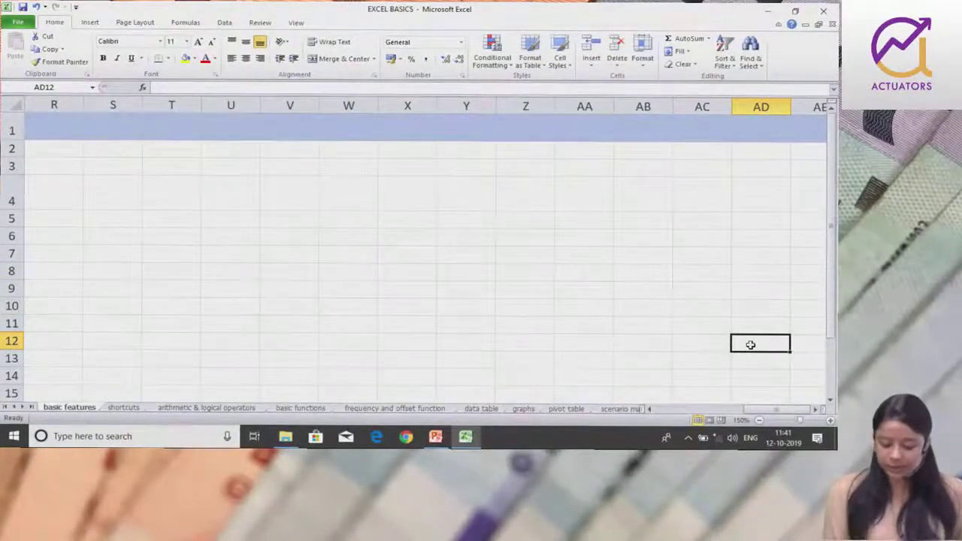
pyautogui.press('Home')
pyautogui.press('Up')
pyautogui.press('Up')
pyautogui.press('Up')
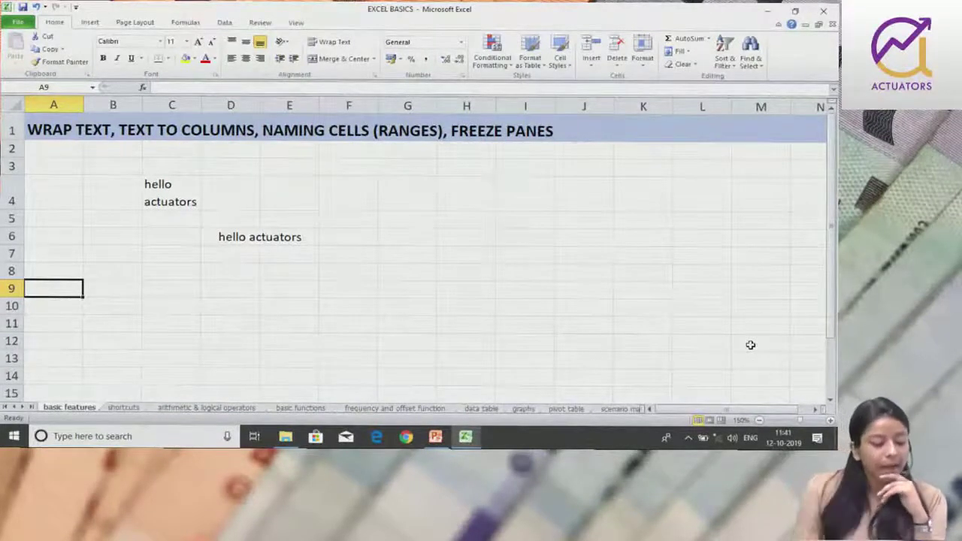
# Step: Select G5 and I5, visit the shortcuts sheet, then return to basic features and select G6
pyautogui.click(409, 221)
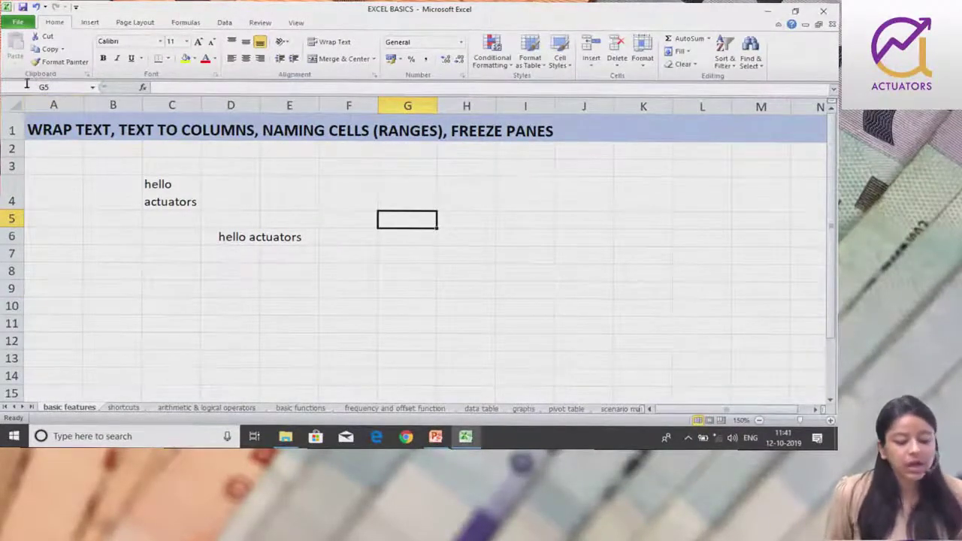
pyautogui.click(534, 223)
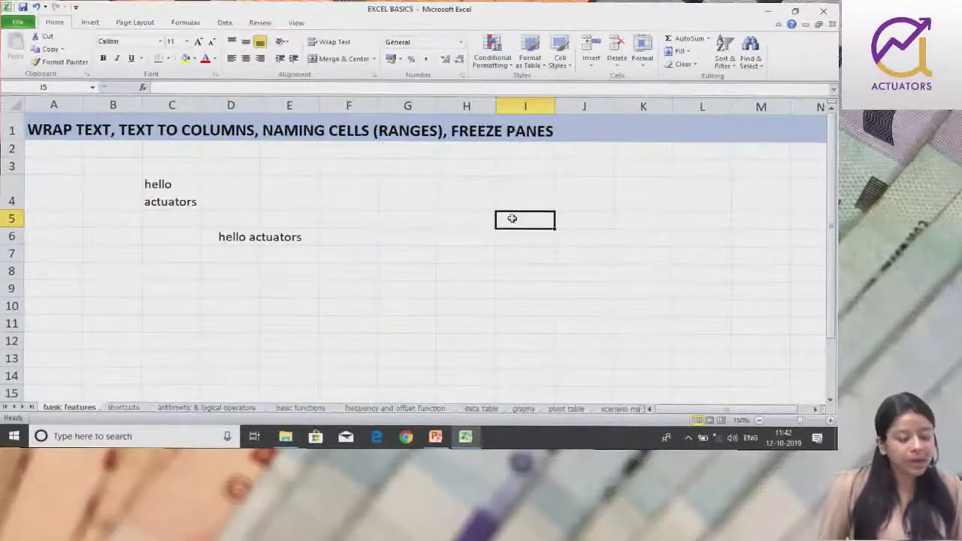
pyautogui.click(122, 406)
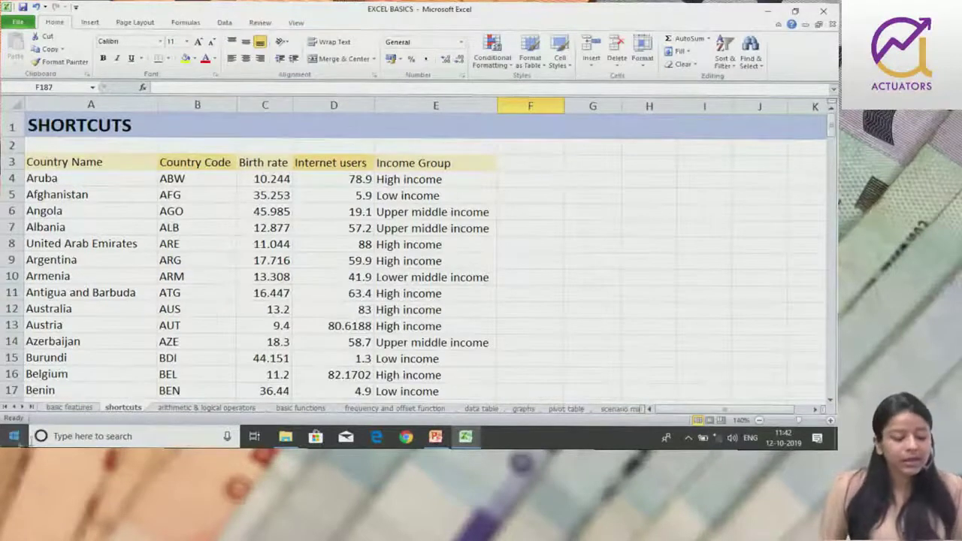
pyautogui.click(69, 406)
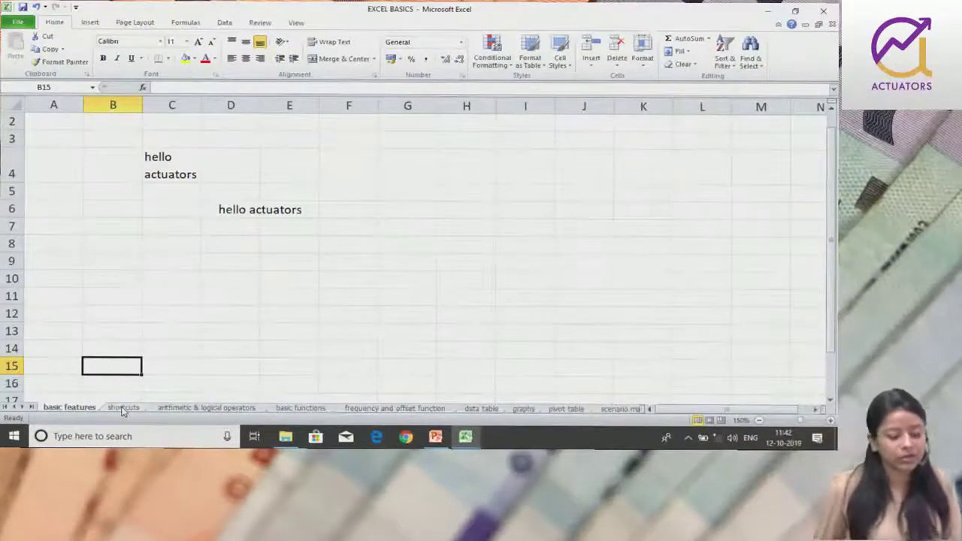
pyautogui.click(403, 212)
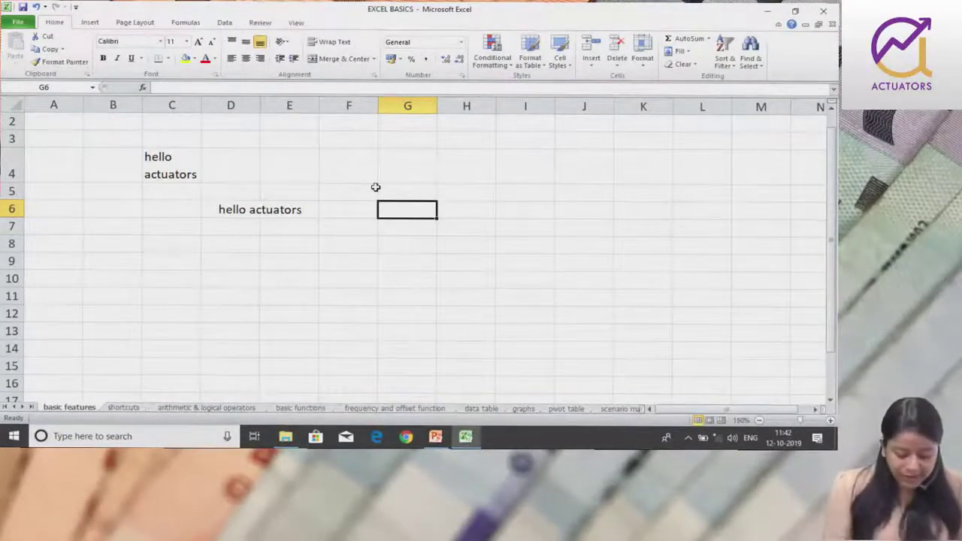
# Step: Enter a first name in G6 and give that cell the range name 'name'
pyautogui.write('shivangee')
pyautogui.press('Return')
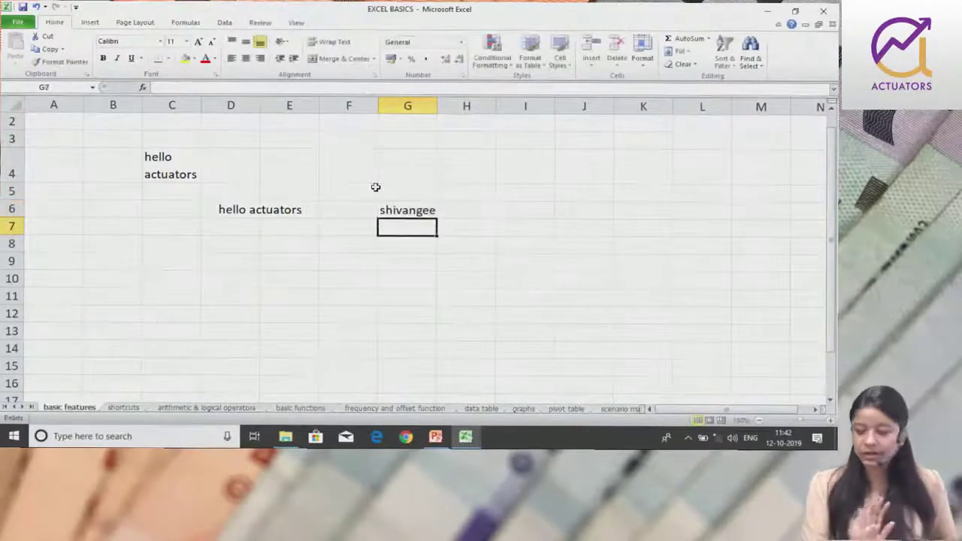
pyautogui.click(423, 213)
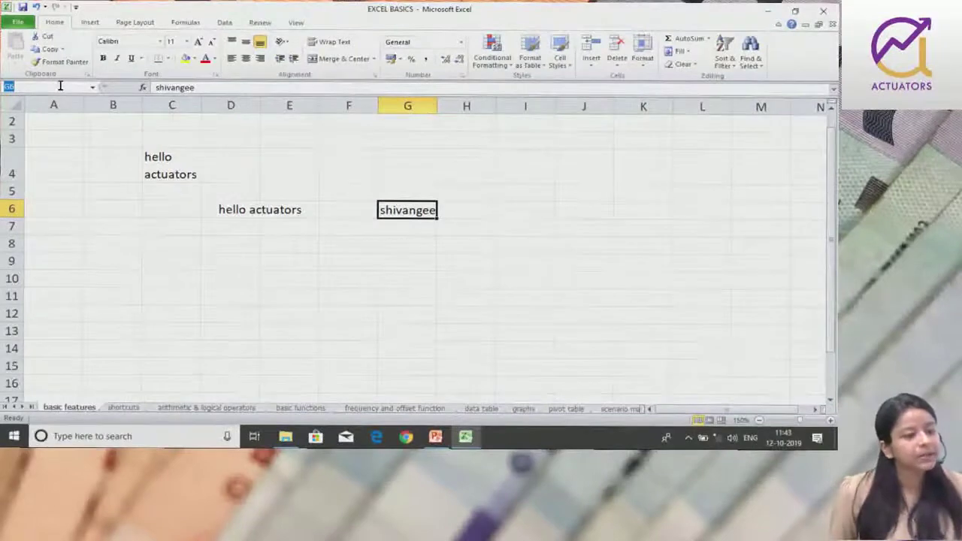
pyautogui.click(59, 88)
pyautogui.write('nm')
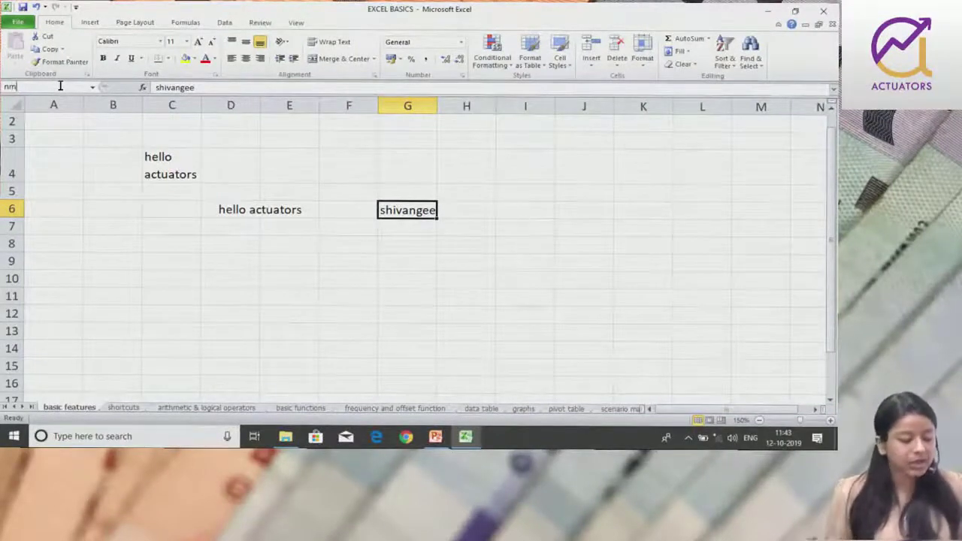
pyautogui.write('e')
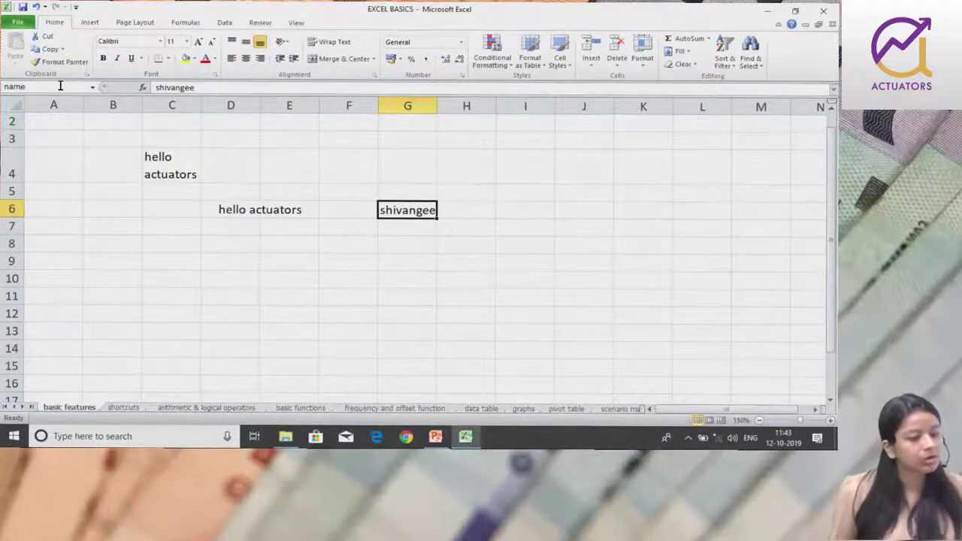
pyautogui.press('Return')
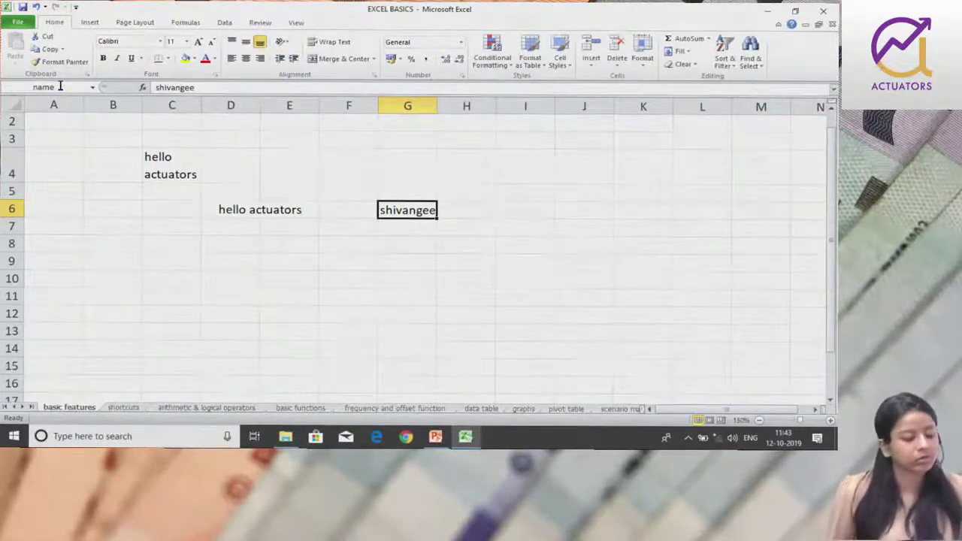
# Step: Reselect G6 to verify its new name and show the defined-name commands
pyautogui.click(395, 227)
pyautogui.click(403, 214)
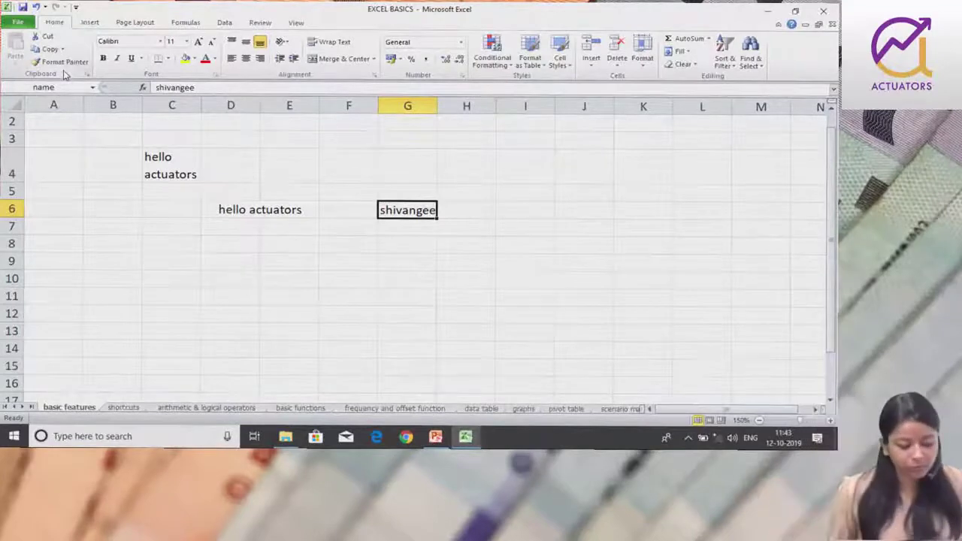
pyautogui.click(186, 22)
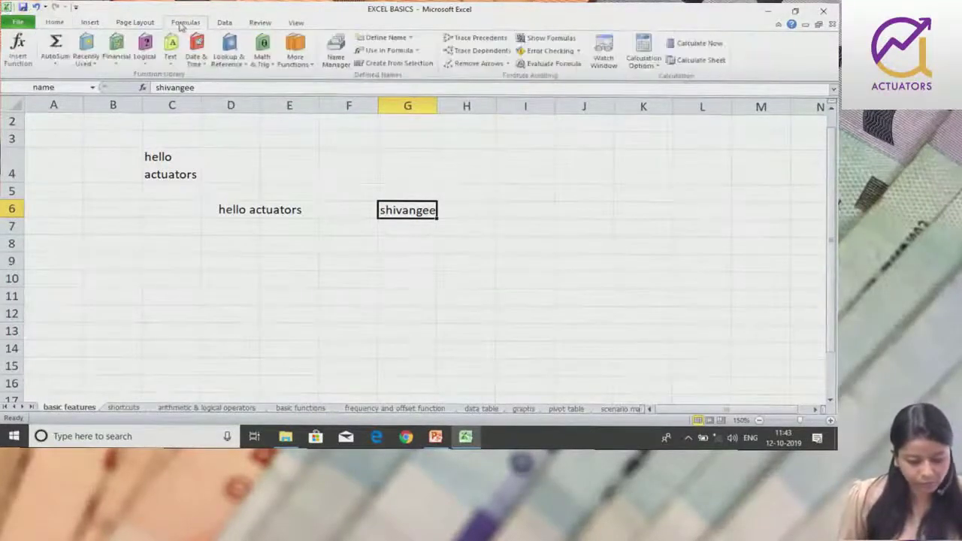
pyautogui.click(18, 22)
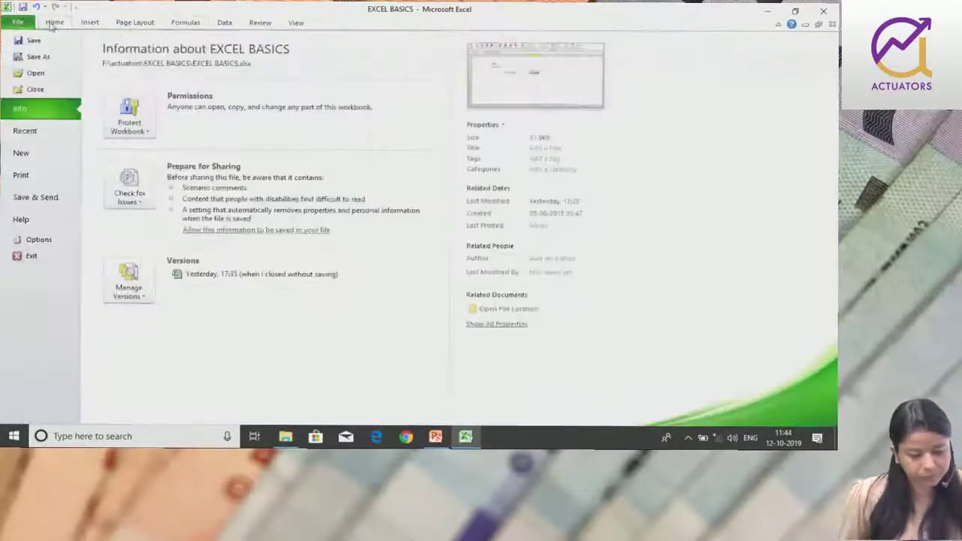
pyautogui.click(54, 22)
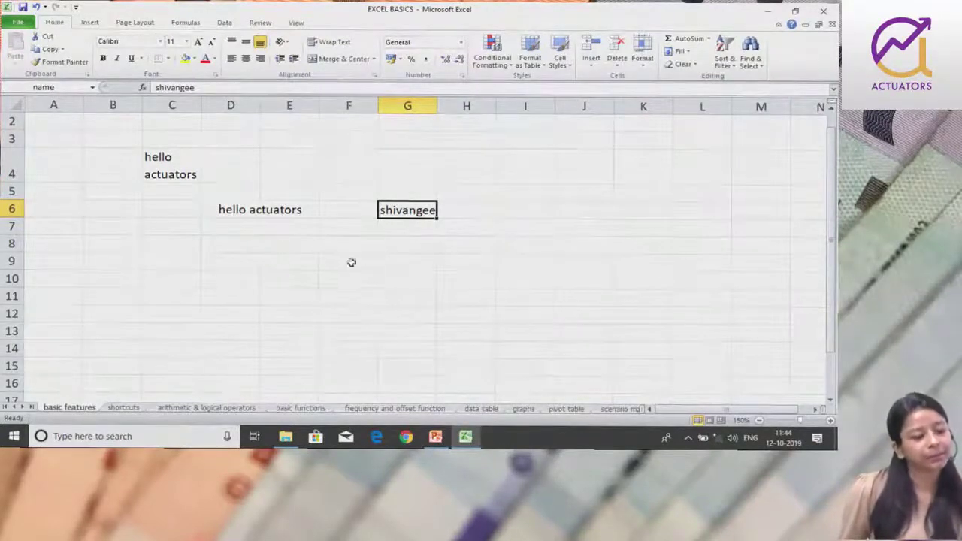
pyautogui.click(480, 261)
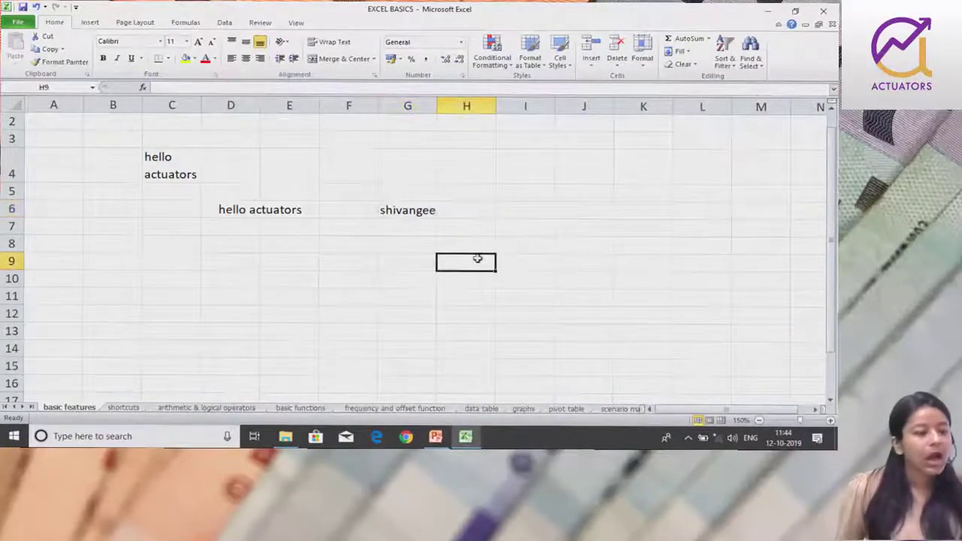
pyautogui.click(412, 211)
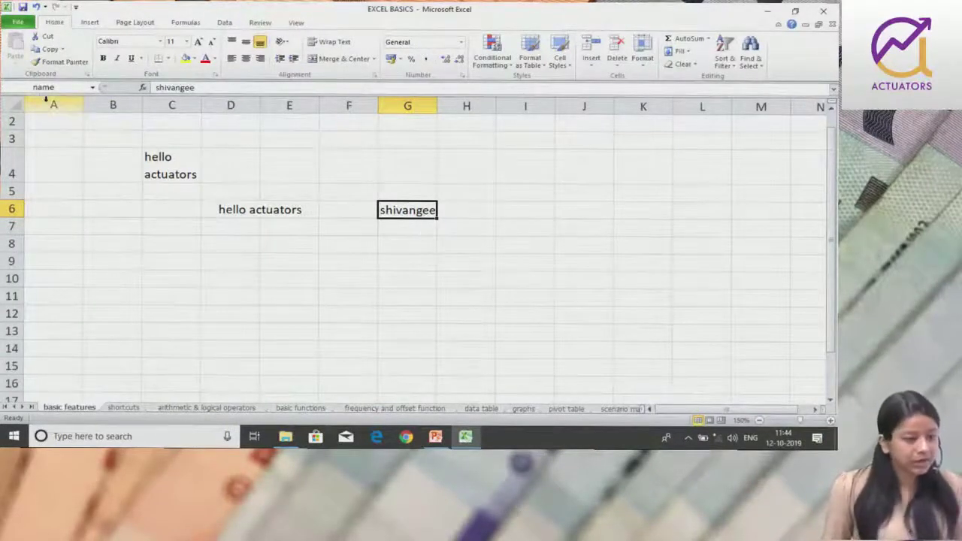
pyautogui.click(301, 408)
pyautogui.click(529, 249)
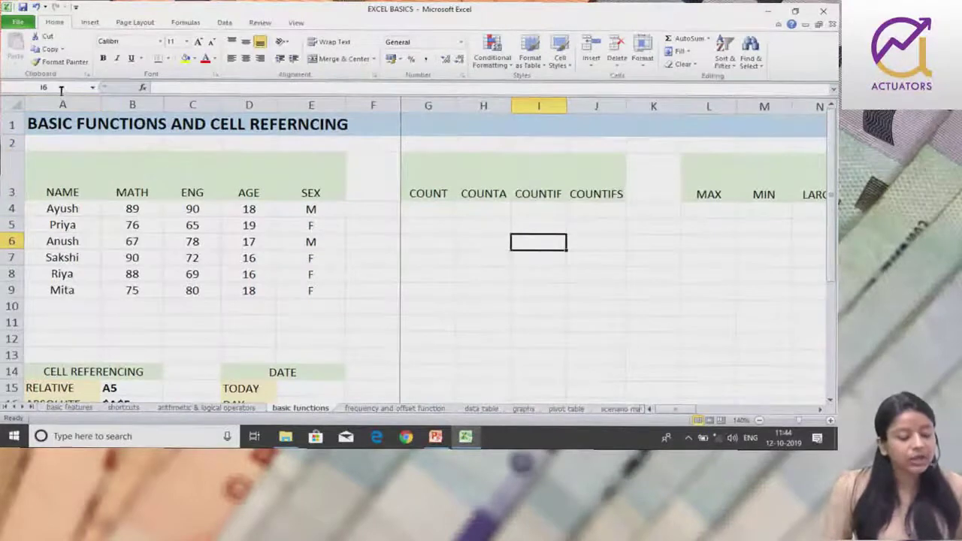
pyautogui.write('name')
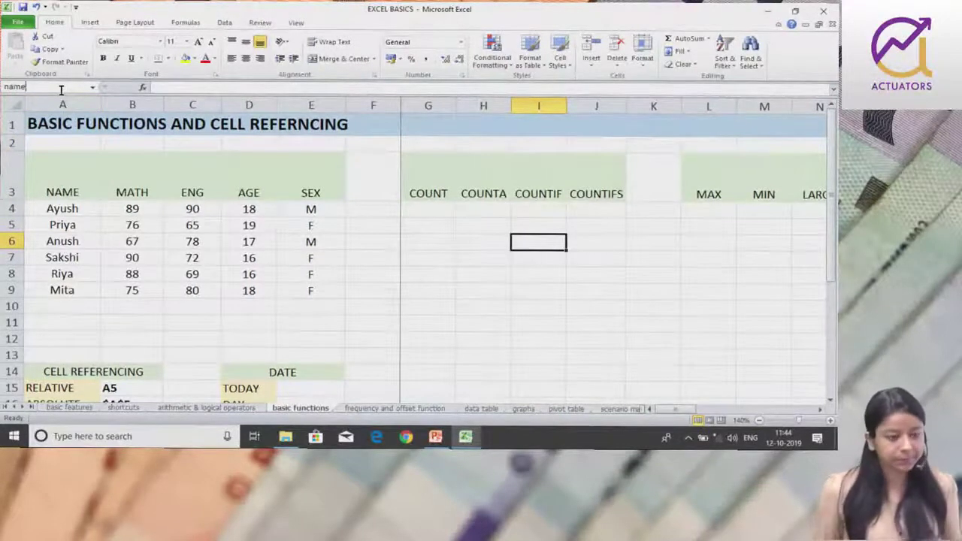
pyautogui.press('Return')
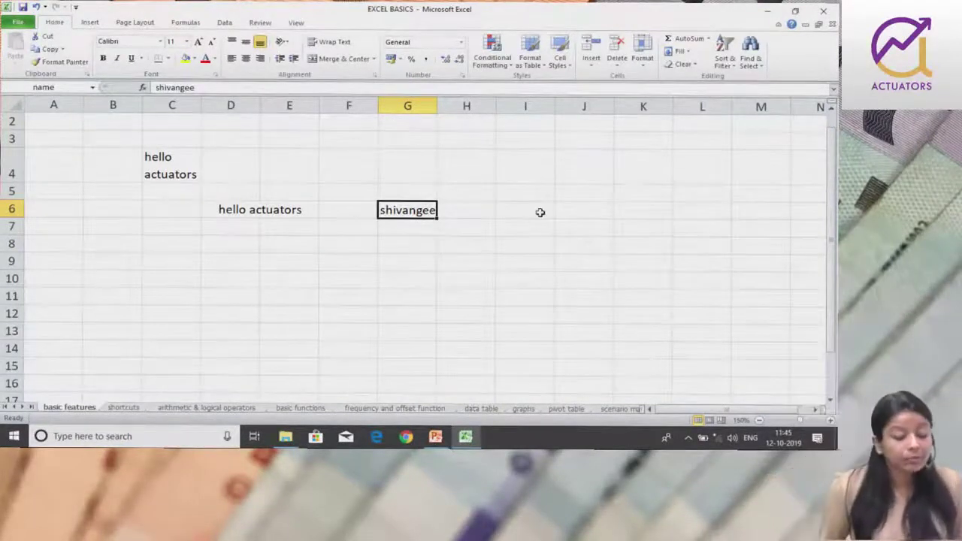
pyautogui.click(512, 224)
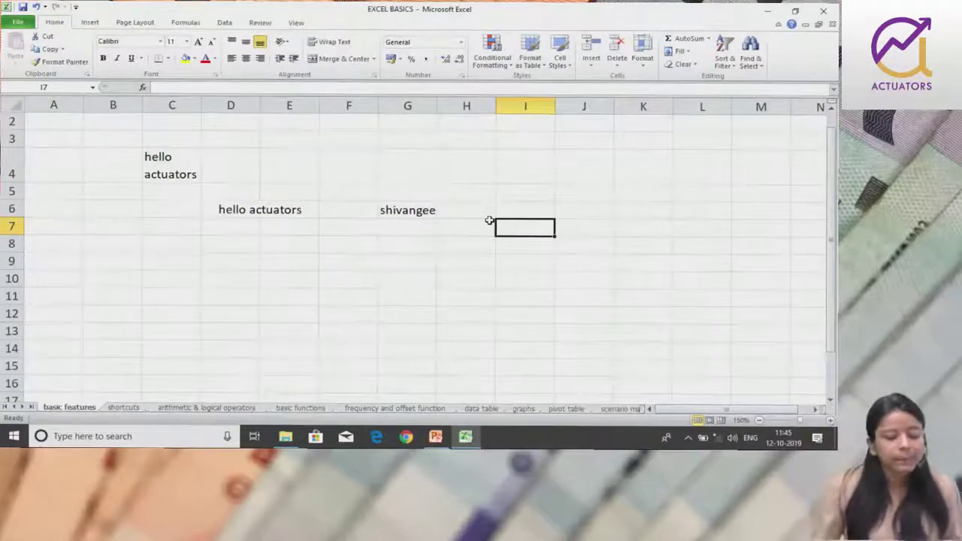
pyautogui.click(394, 213)
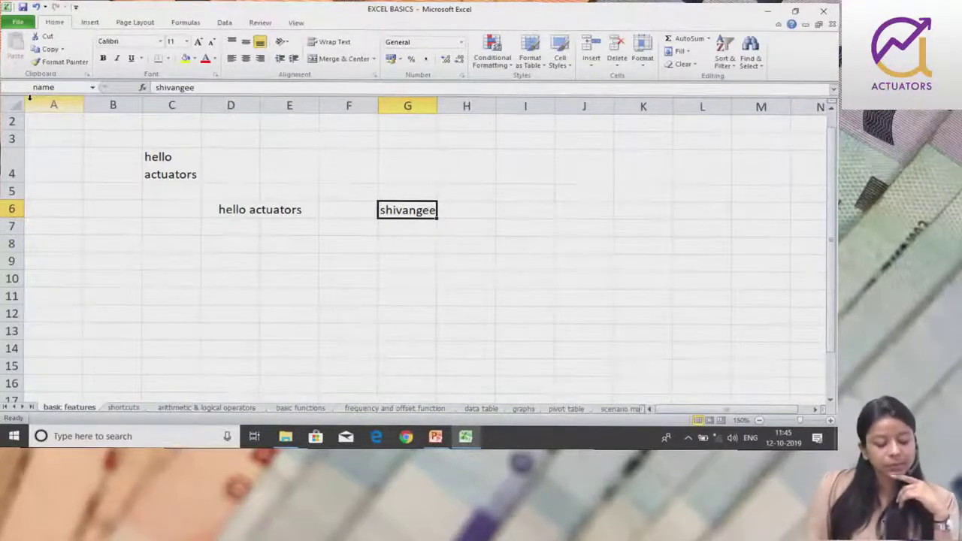
pyautogui.click(526, 409)
# Step: Enter =name in K7 on the graphs sheet so it shows the named first name
pyautogui.click(419, 191)
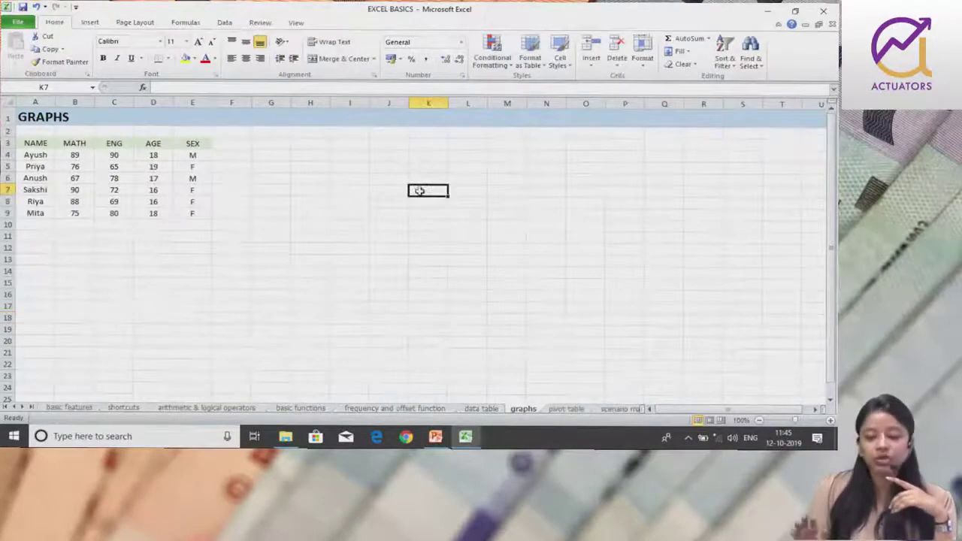
pyautogui.keyDown('ctrl'); pyautogui.scroll(1, 673, 331); pyautogui.keyUp('ctrl')
pyautogui.keyDown('ctrl'); pyautogui.scroll(1, 673, 331); pyautogui.keyUp('ctrl')
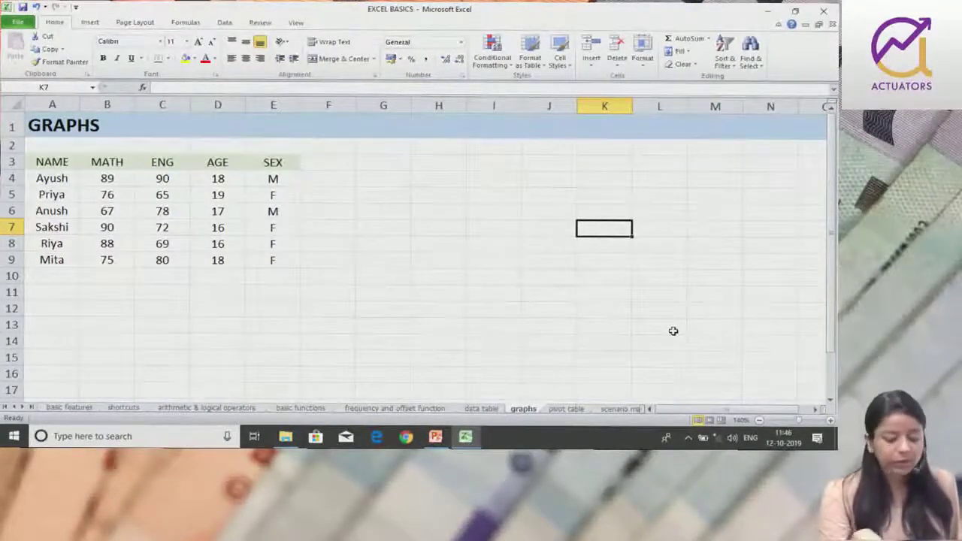
pyautogui.write('=')
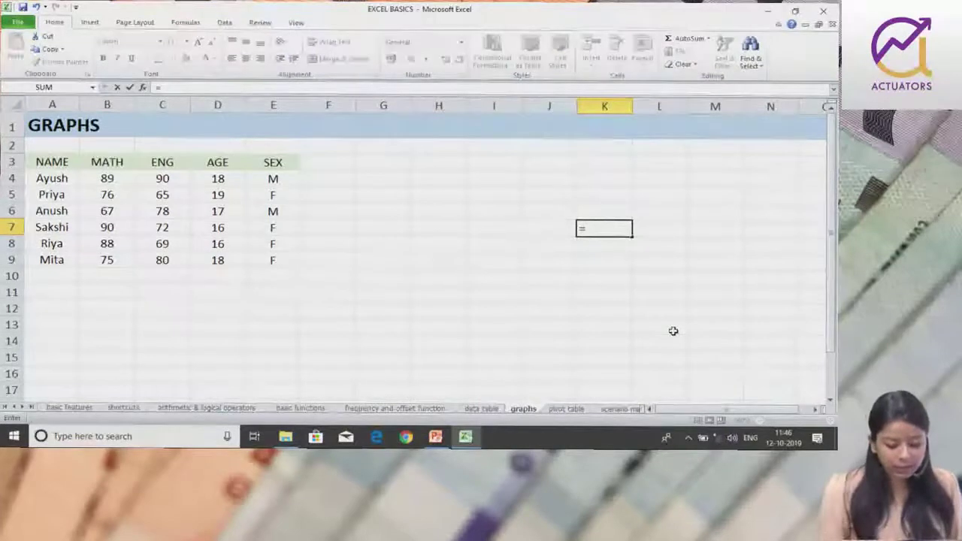
pyautogui.write('name')
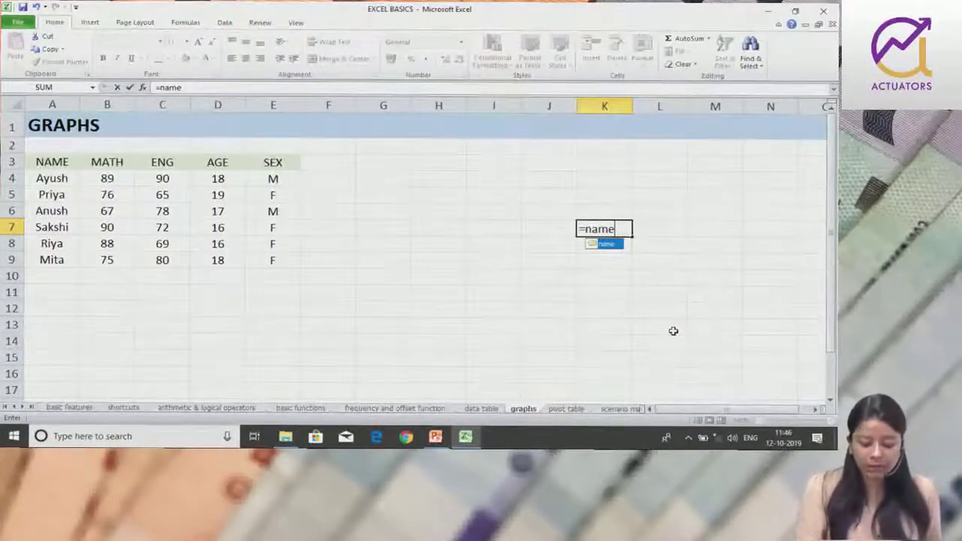
pyautogui.press('Return')
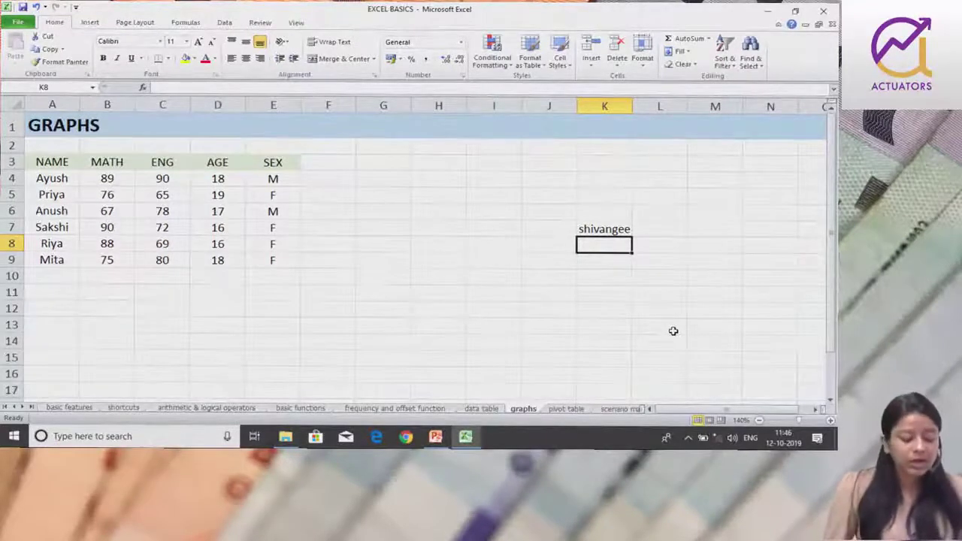
pyautogui.click(69, 406)
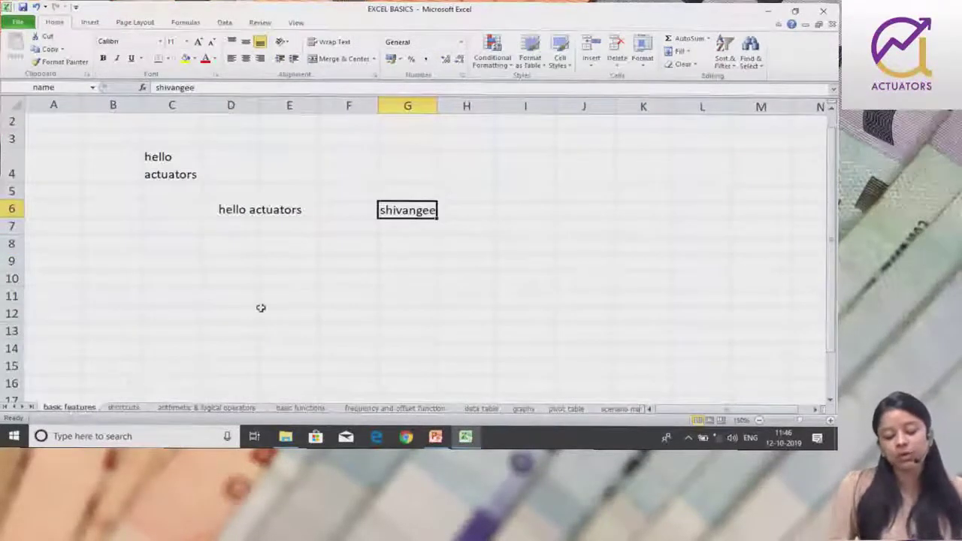
# Step: Enter =name in J8, then open Name Manager from the Formulas tab
pyautogui.click(556, 253)
pyautogui.write('=name')
pyautogui.press('Return')
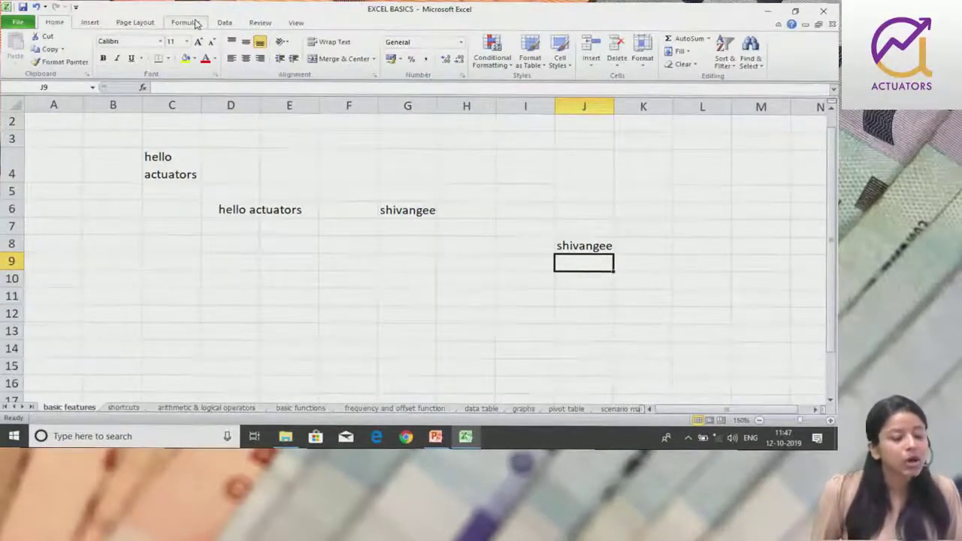
pyautogui.click(194, 24)
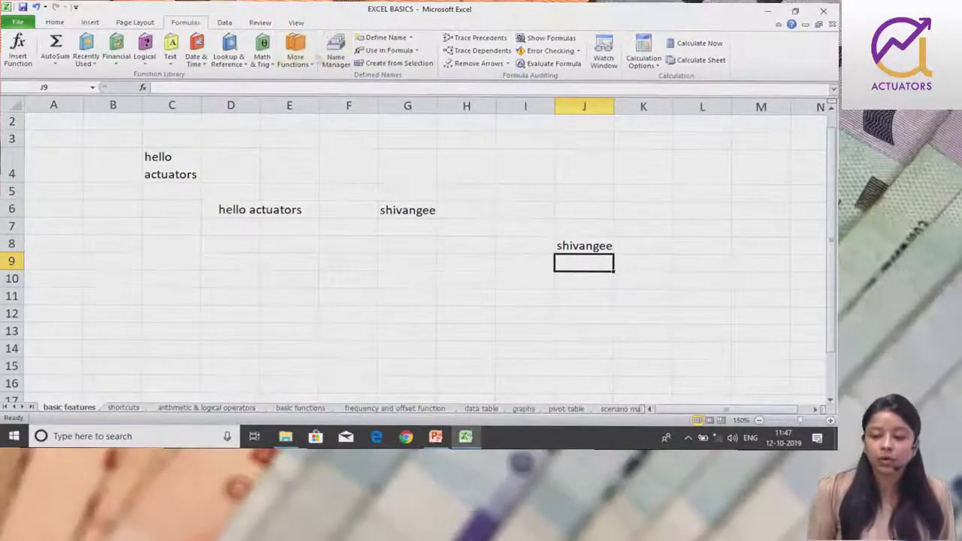
pyautogui.click(346, 53)
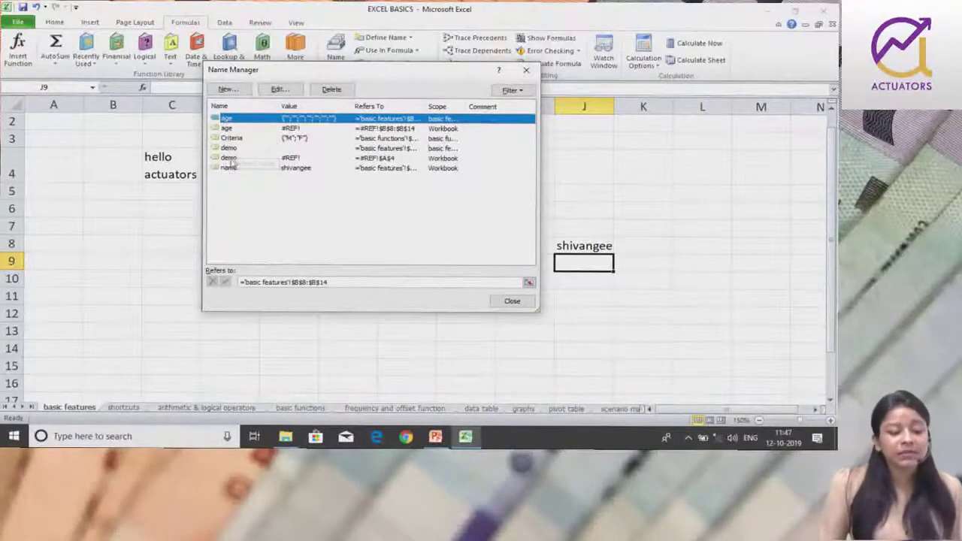
# Step: Delete the broken demo name referring to =#REF!$A$4 from Name Manager
pyautogui.click(238, 169)
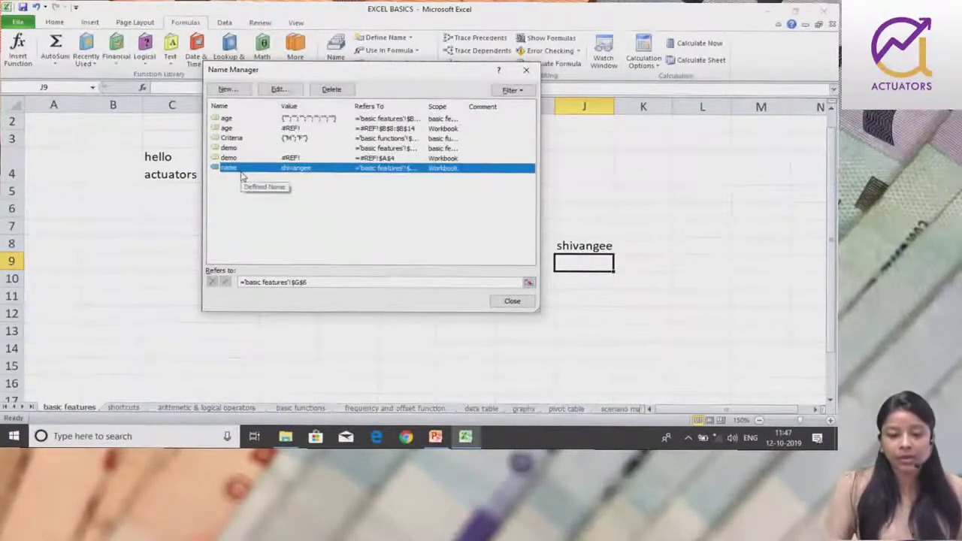
pyautogui.moveTo(238, 185); pyautogui.dragTo(227, 120)
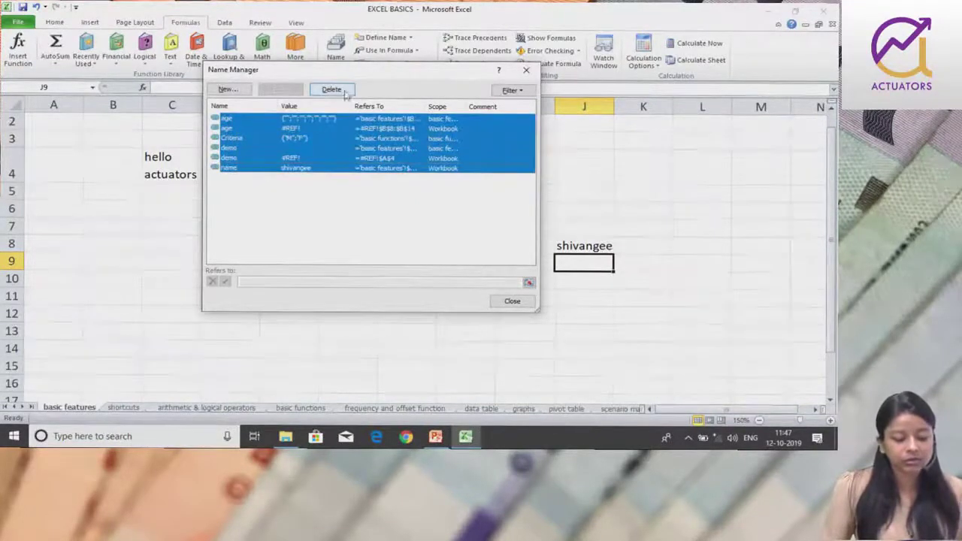
pyautogui.click(295, 197)
pyautogui.click(470, 157)
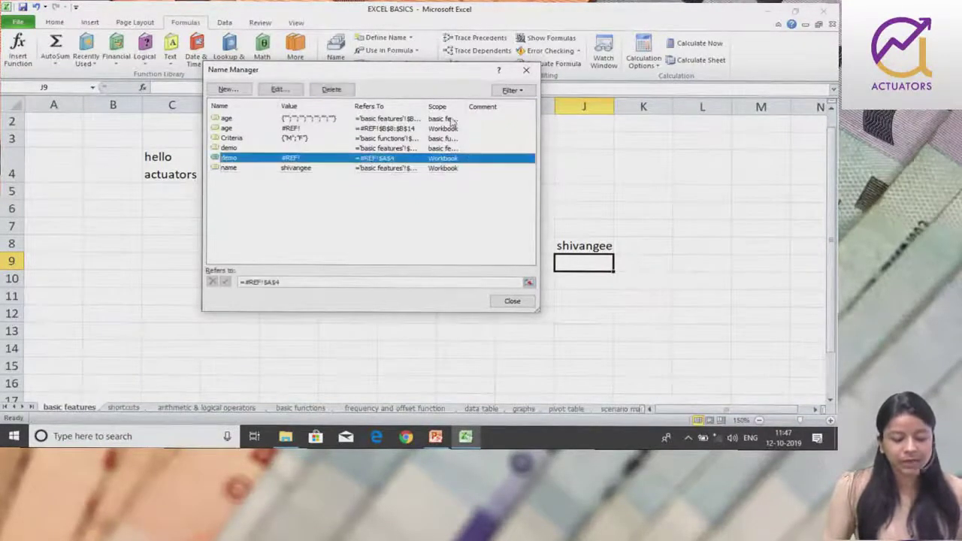
pyautogui.click(332, 90)
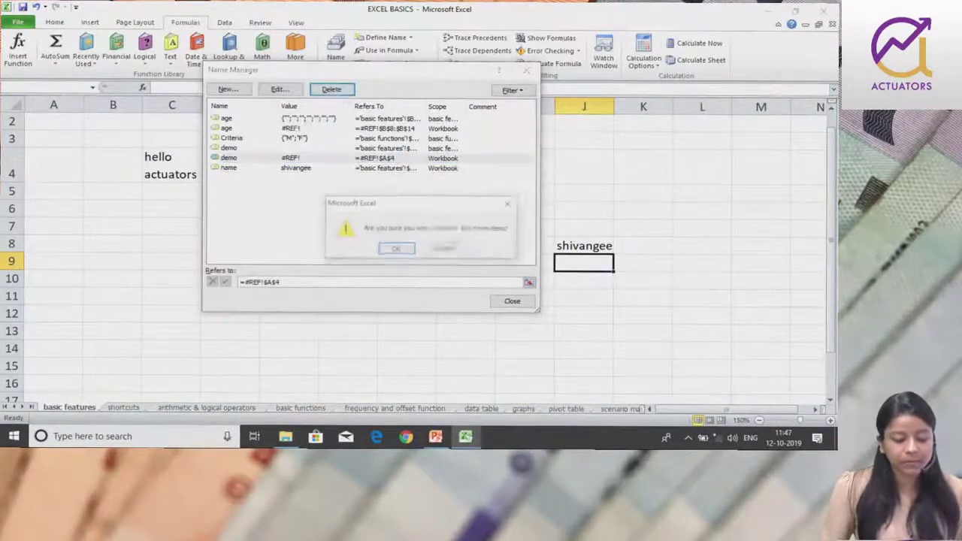
pyautogui.click(396, 249)
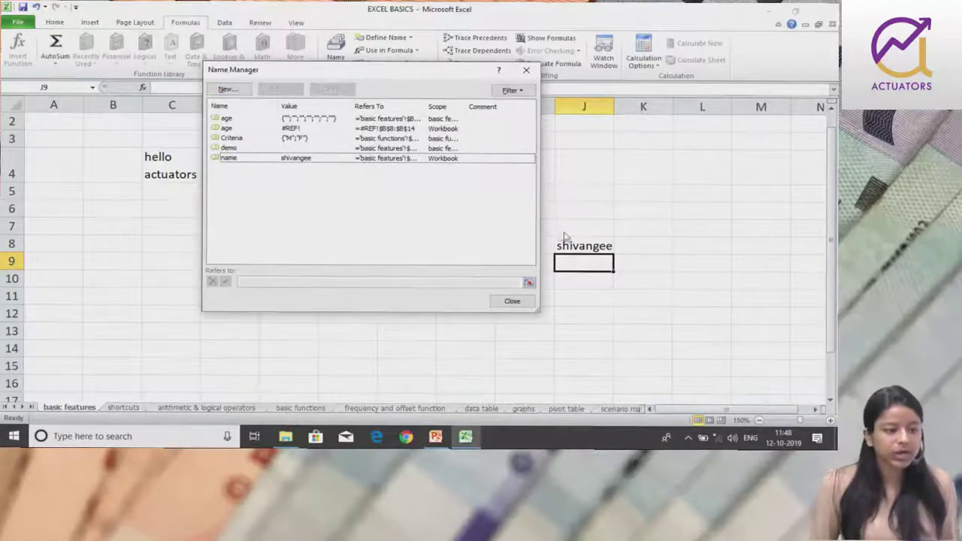
pyautogui.click(229, 90)
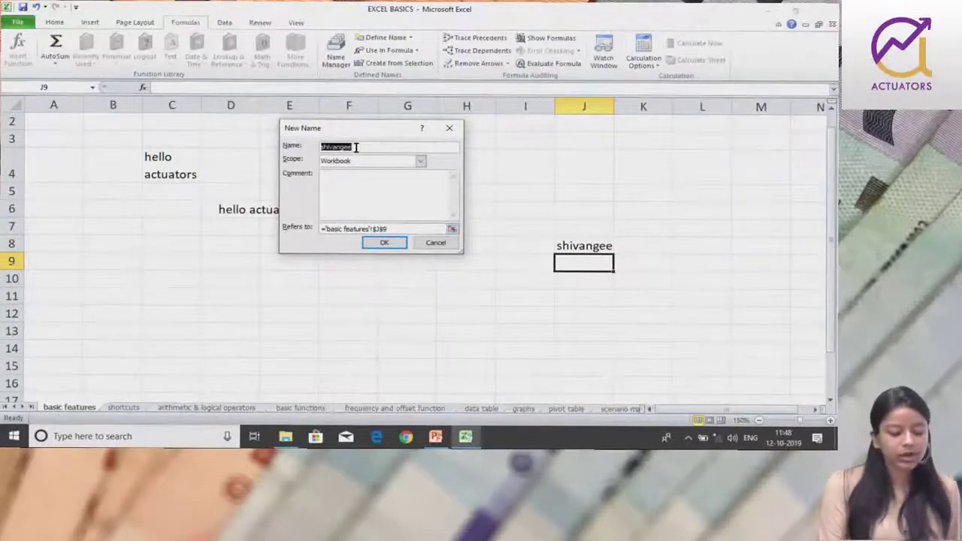
# Step: Point the new name at basic features!$J$9 and enter demo2 as its name
pyautogui.click(385, 229)
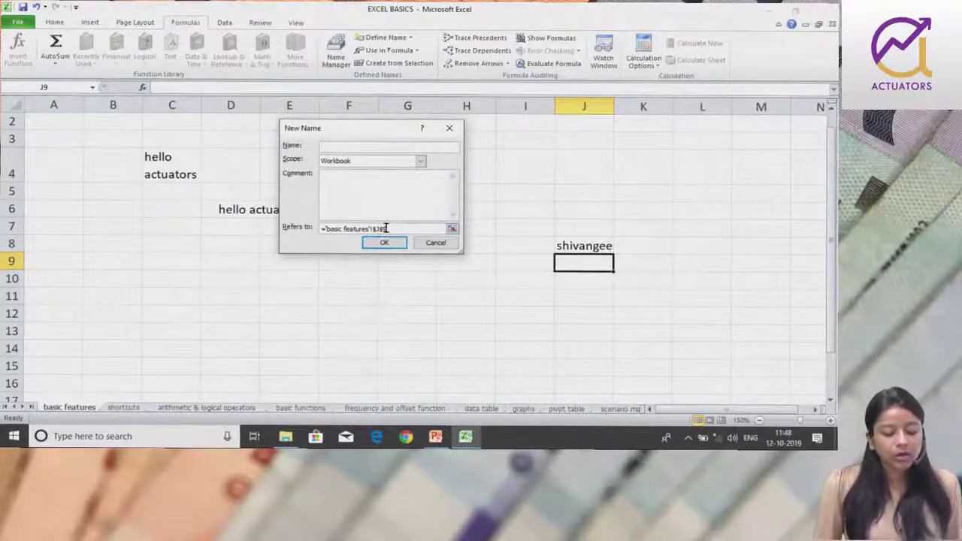
pyautogui.click(564, 262)
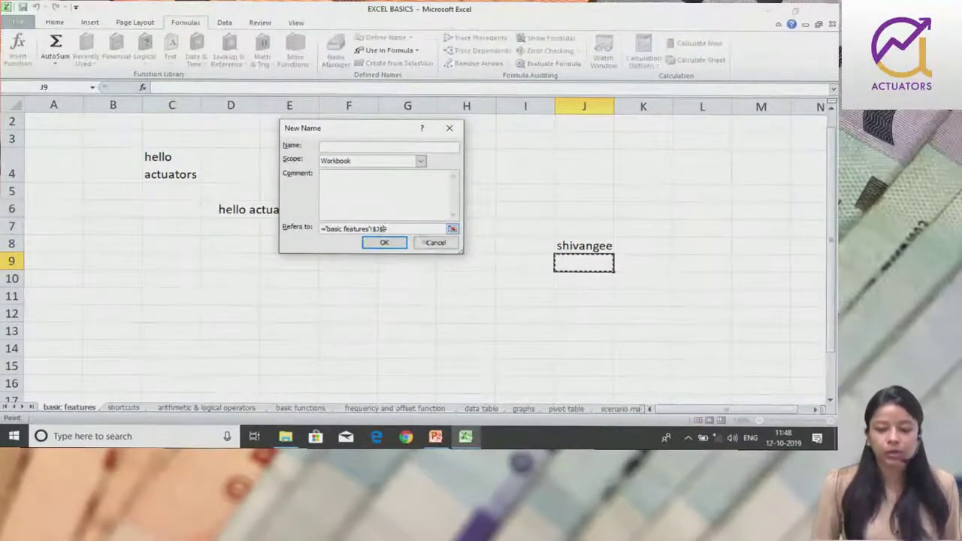
pyautogui.click(338, 148)
pyautogui.write('demo2')
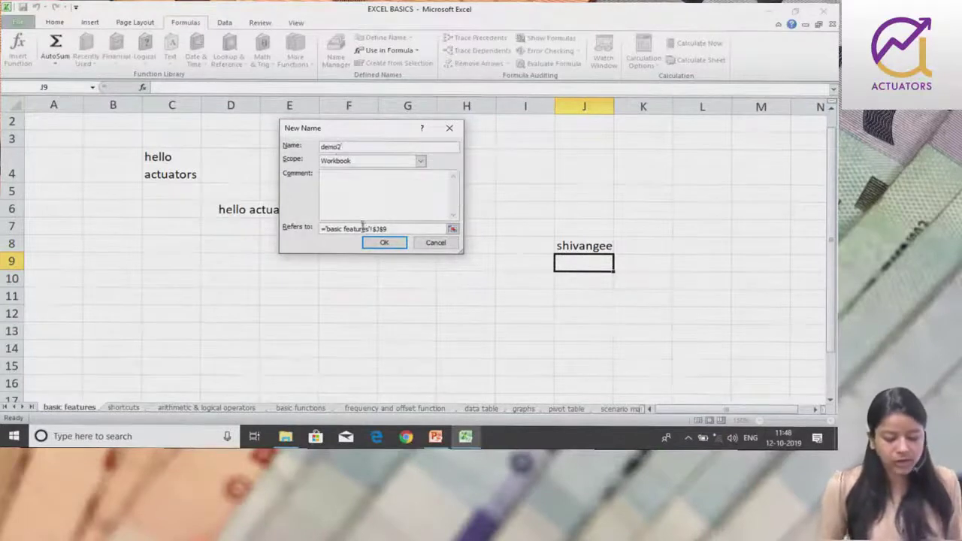
pyautogui.click(363, 228)
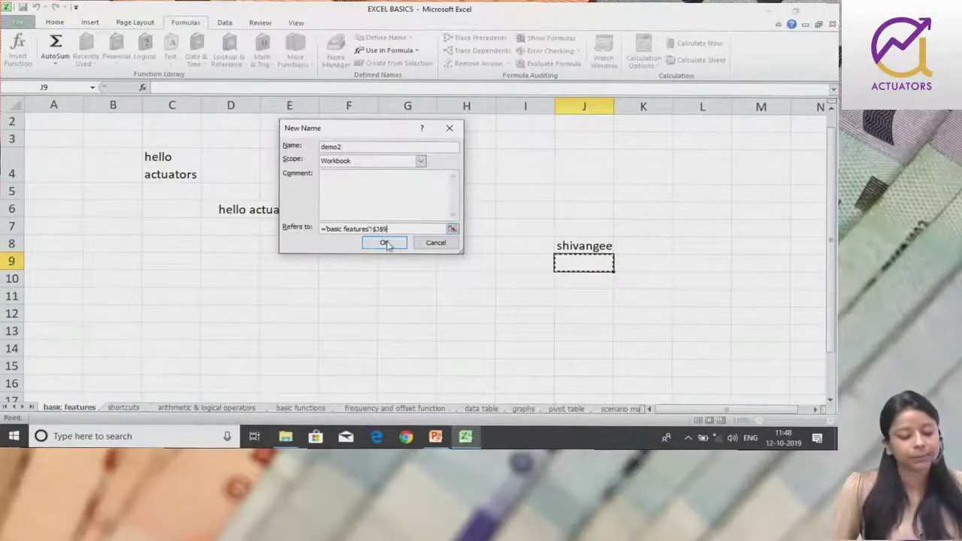
# Step: Create the name demo2, then delete it again
pyautogui.click(385, 242)
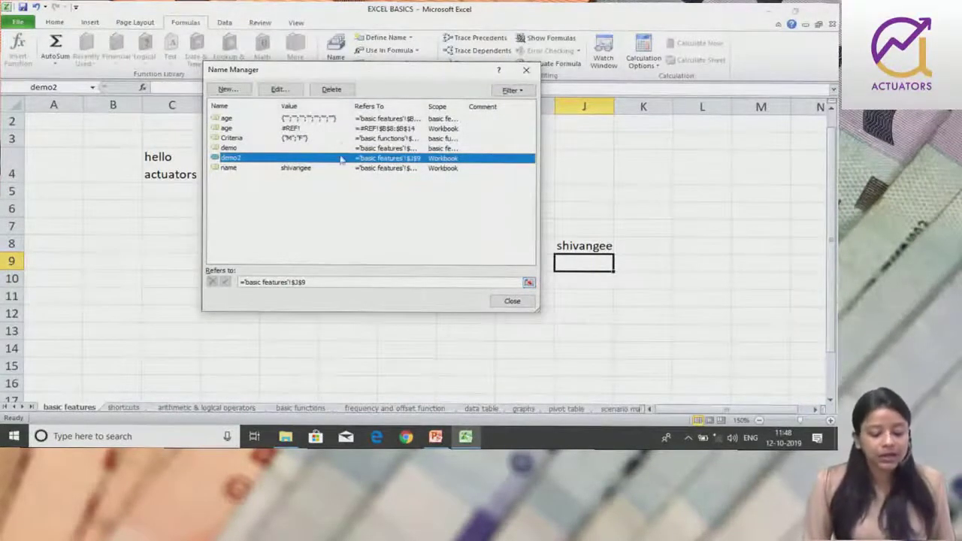
pyautogui.click(333, 89)
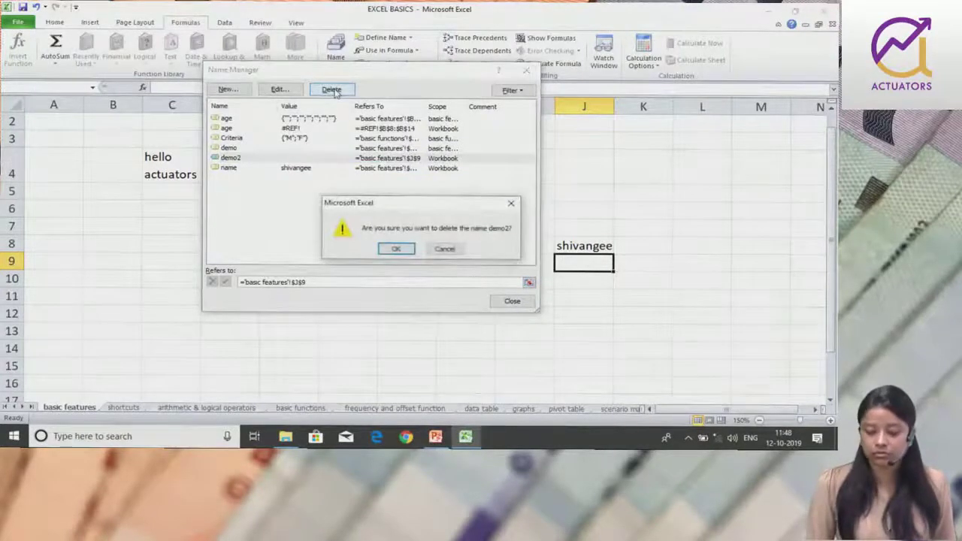
pyautogui.press('Return')
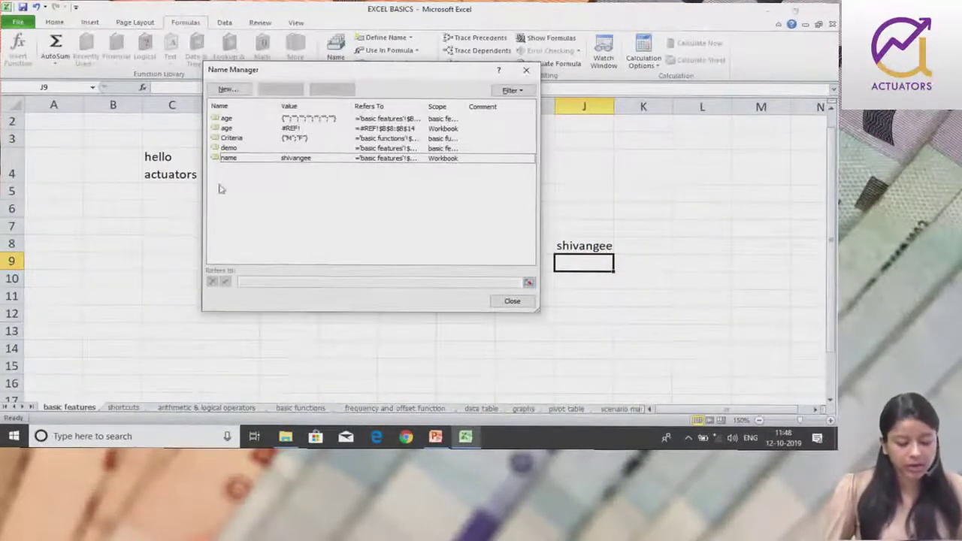
# Step: Delete all remaining defined names, close Name Manager, and clear the #NAME? error from J8
pyautogui.moveTo(236, 183); pyautogui.dragTo(239, 106)
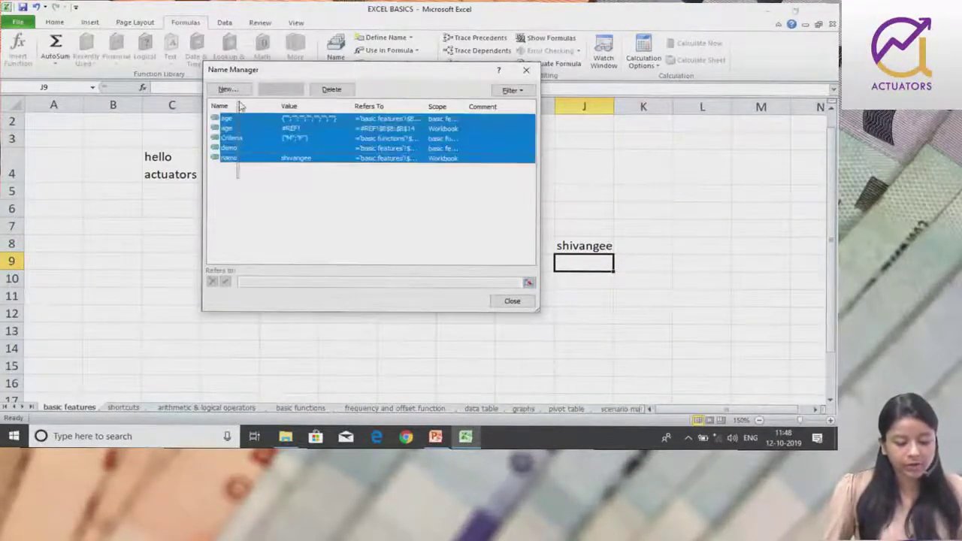
pyautogui.click(329, 90)
pyautogui.click(412, 250)
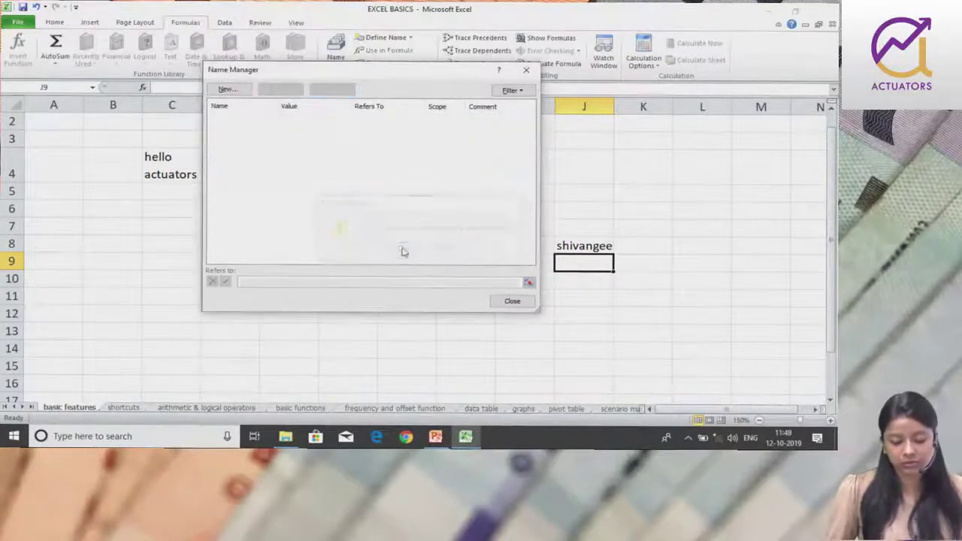
pyautogui.click(511, 301)
pyautogui.press('Up')
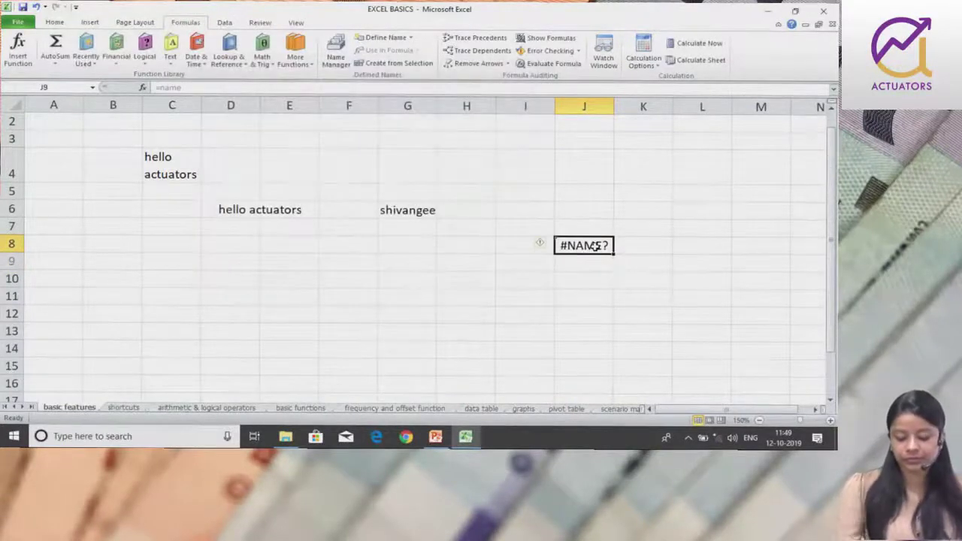
pyautogui.press('Delete')
pyautogui.click(514, 260)
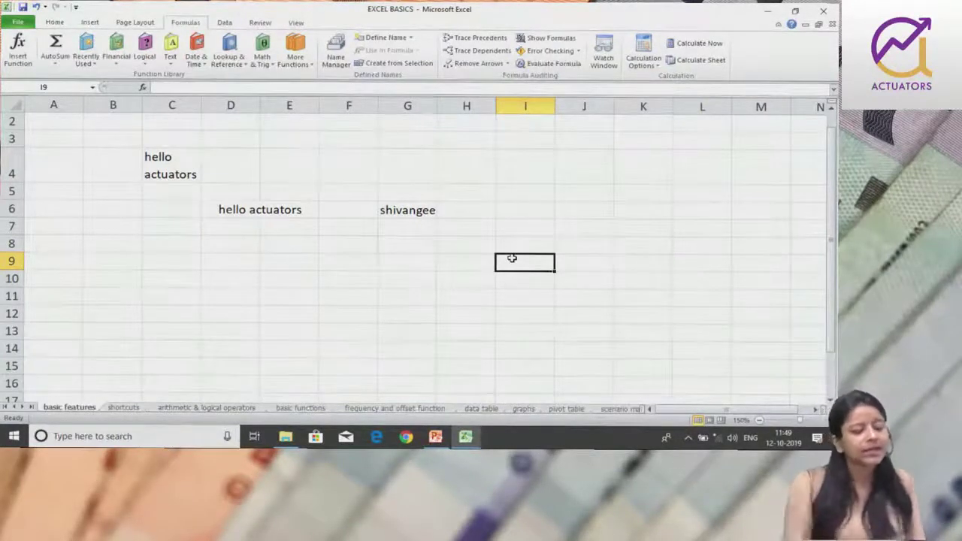
# Step: Select G6 and start naming it in the Name Box, then cancel
pyautogui.click(429, 210)
pyautogui.click(69, 88)
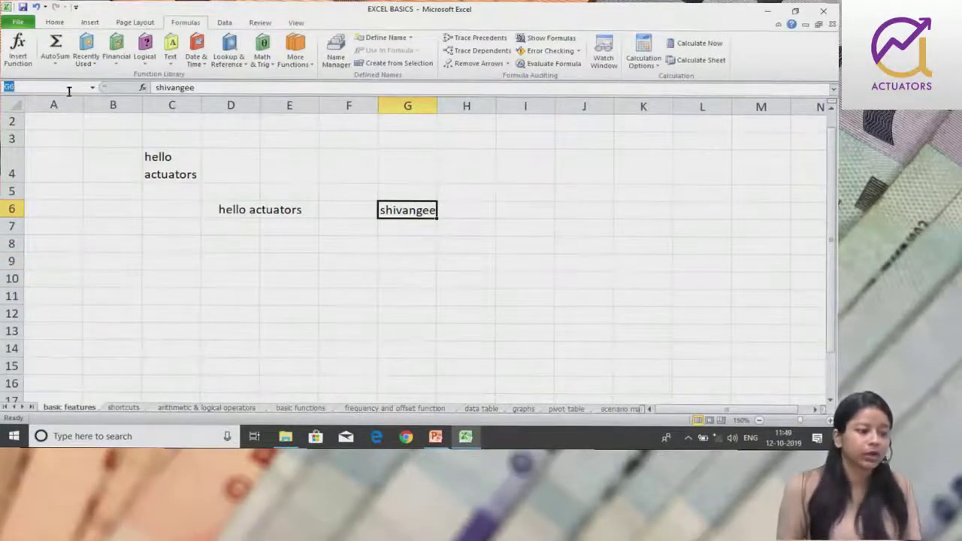
pyautogui.press('Escape')
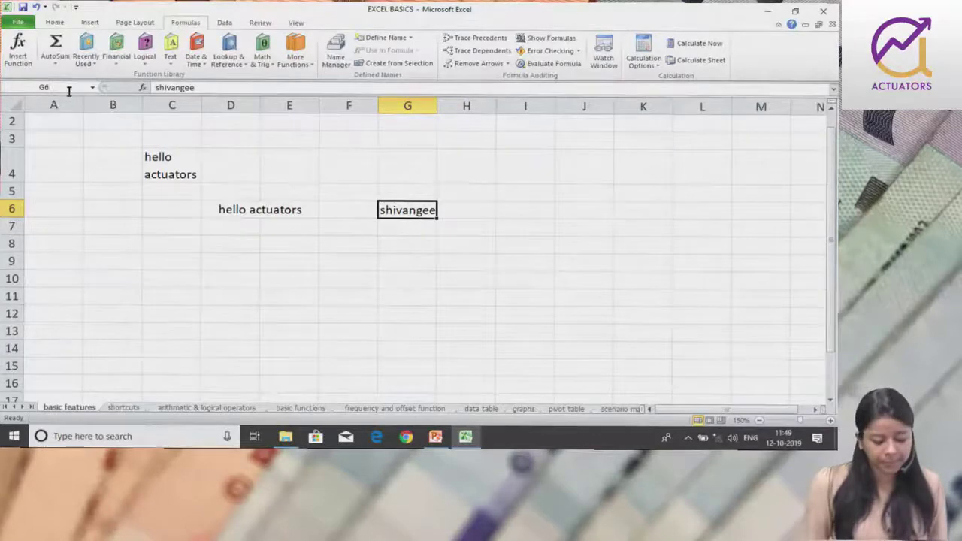
# Step: Glance at PowerPoint, return to Excel, then bring up the EXCEL BASICS folder in File Explorer
pyautogui.click(435, 436)
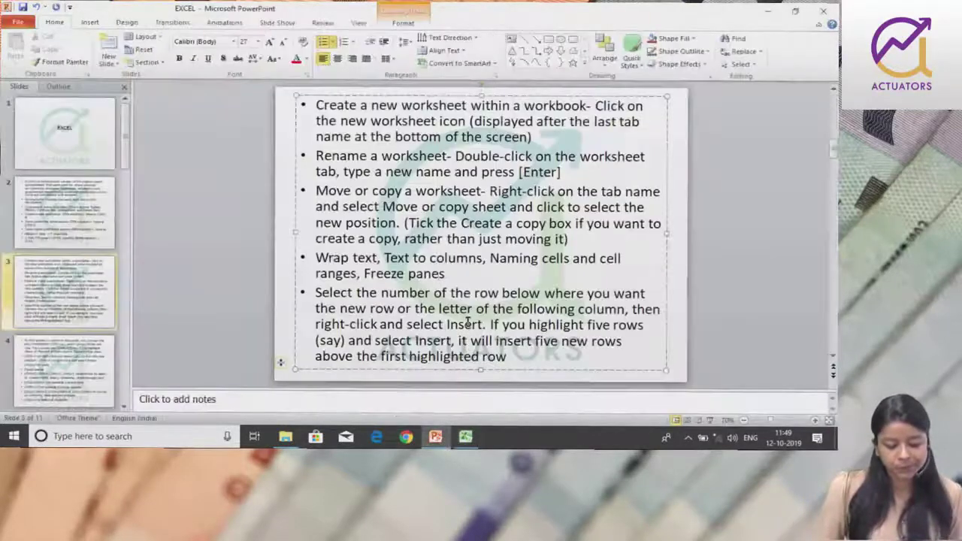
pyautogui.click(466, 436)
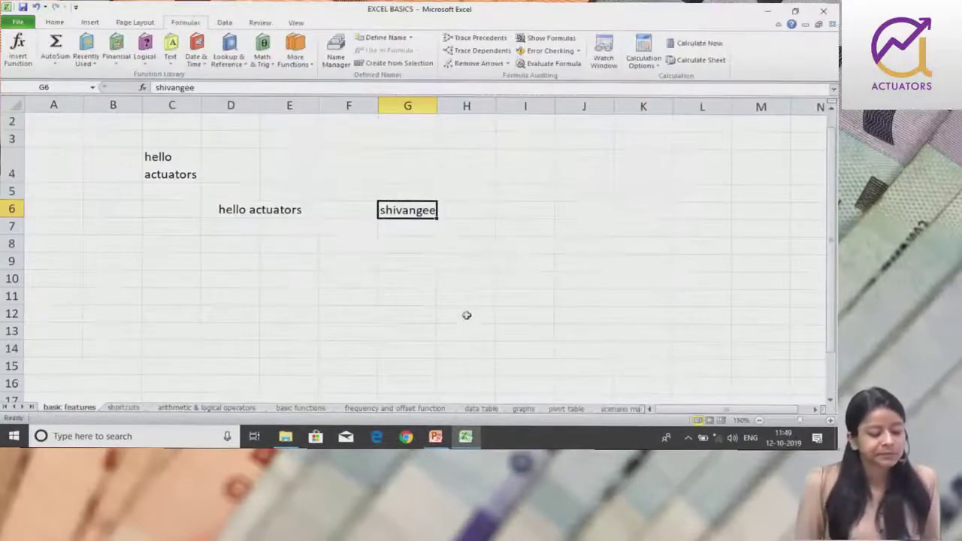
pyautogui.scroll(1, 417, 283)
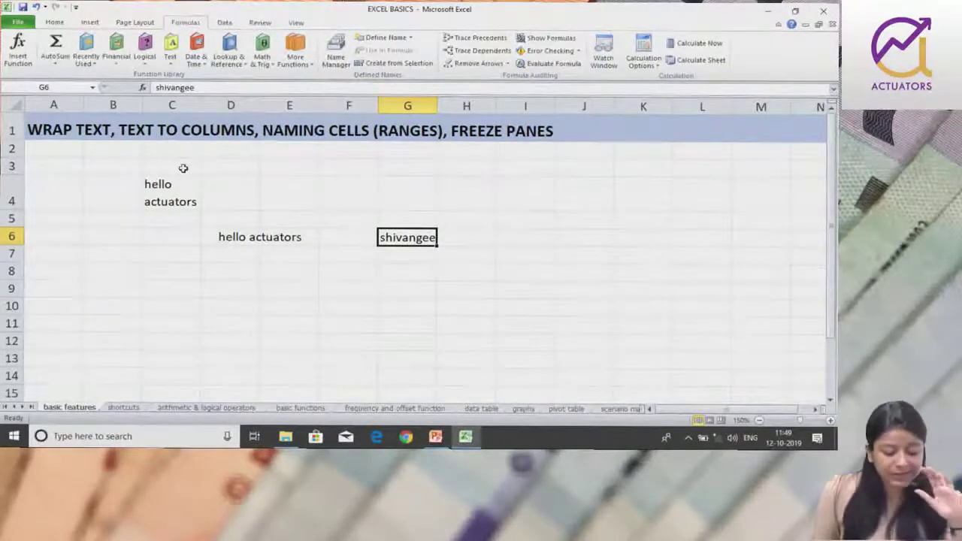
pyautogui.click(286, 436)
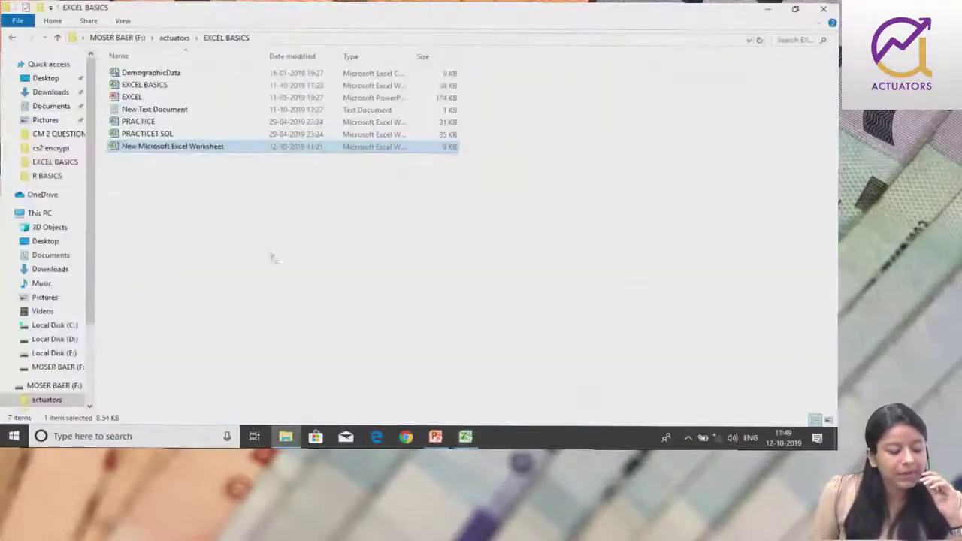
# Step: Open New Text Document in Notepad, copy all its NAME,AGE,GENDER lines, and return to Excel
pyautogui.doubleClick(177, 111)
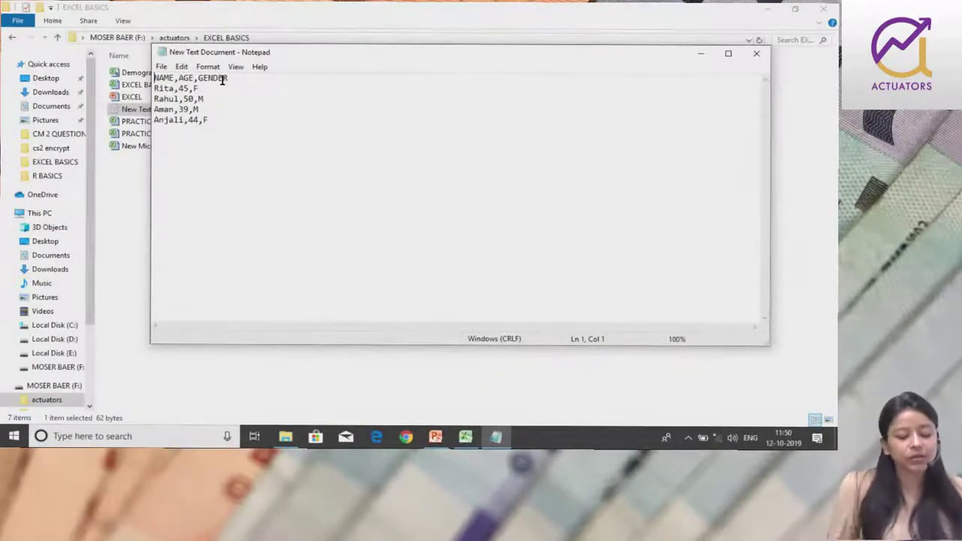
pyautogui.moveTo(226, 131); pyautogui.dragTo(160, 67)
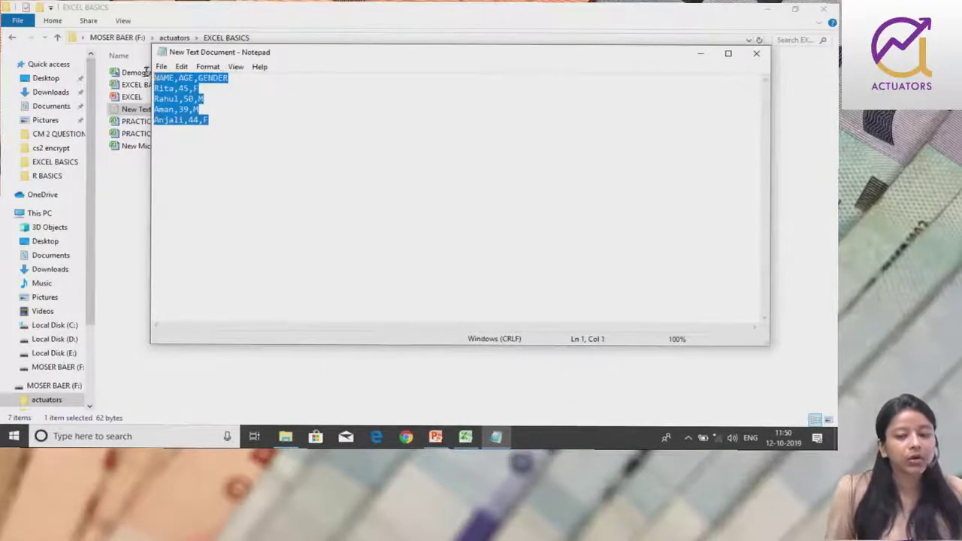
pyautogui.rightClick(197, 109)
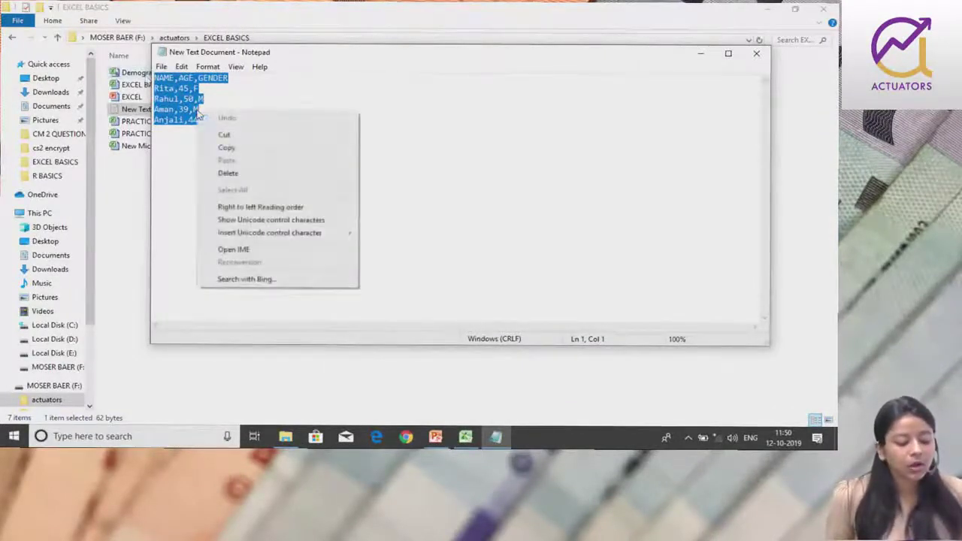
pyautogui.click(221, 147)
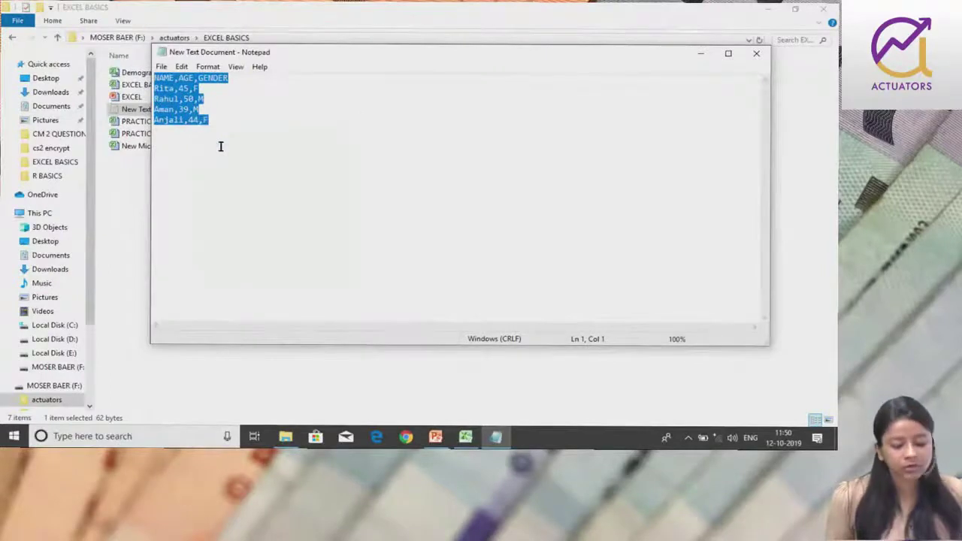
pyautogui.click(465, 436)
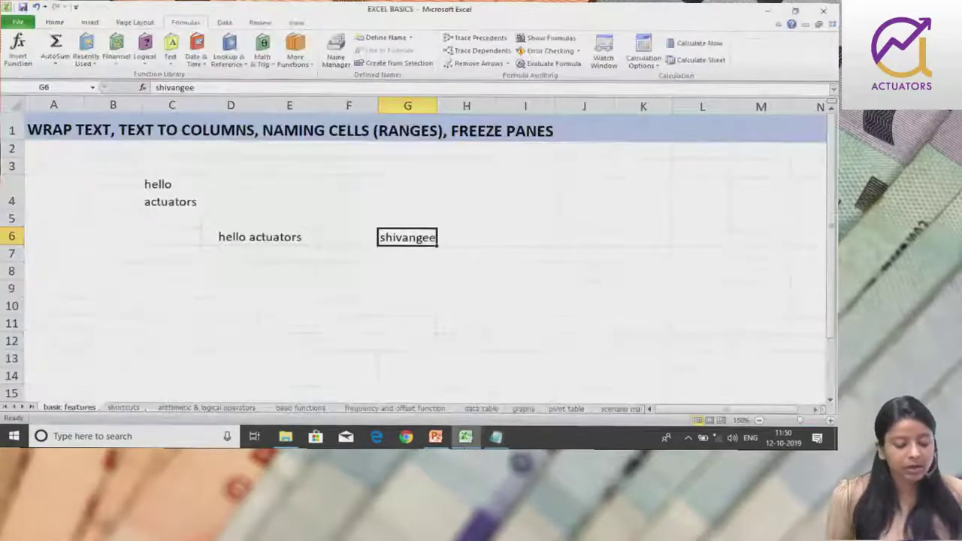
# Step: Paste the NAME,AGE,GENDER records at I6 and select the pasted range I6:I10
pyautogui.click(542, 239)
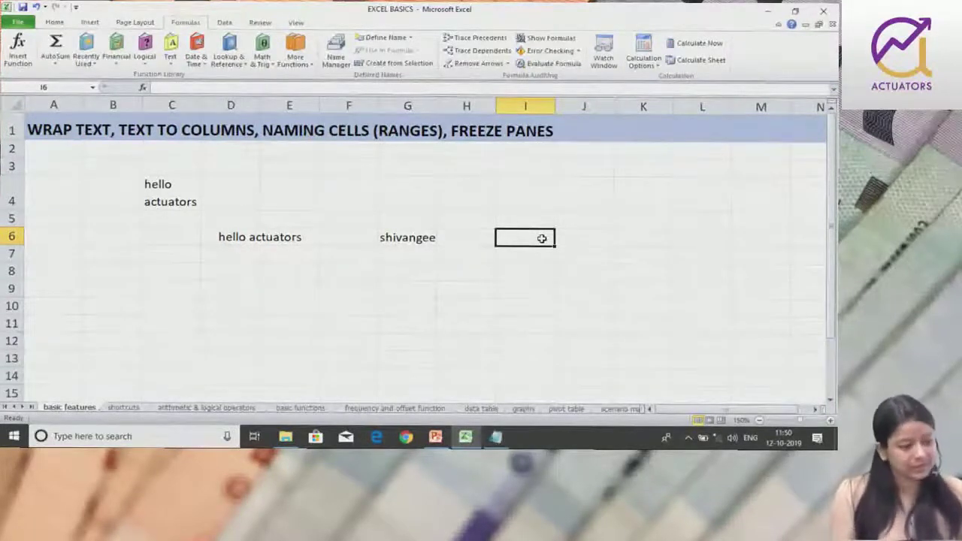
pyautogui.hotkey('ctrl', 'v')
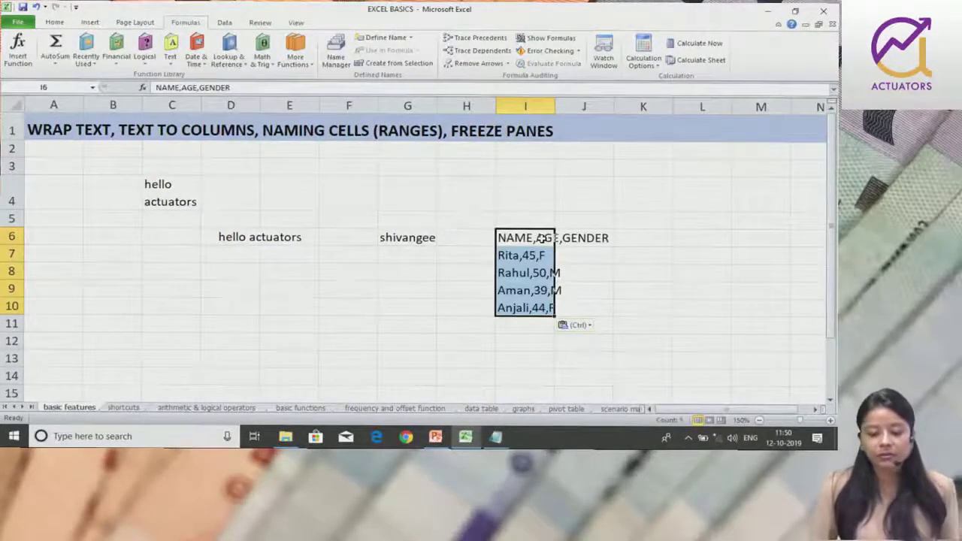
pyautogui.moveTo(579, 342); pyautogui.dragTo(617, 338)
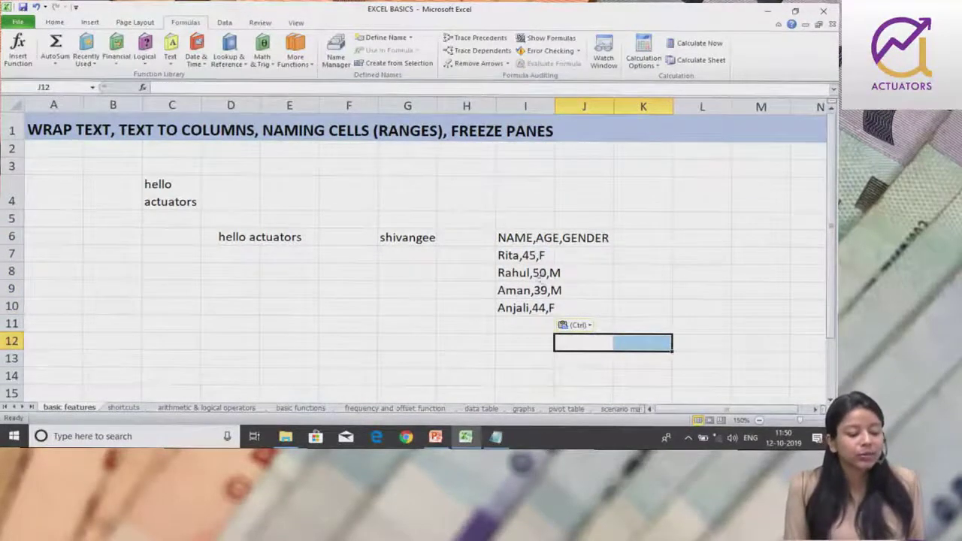
pyautogui.click(529, 238)
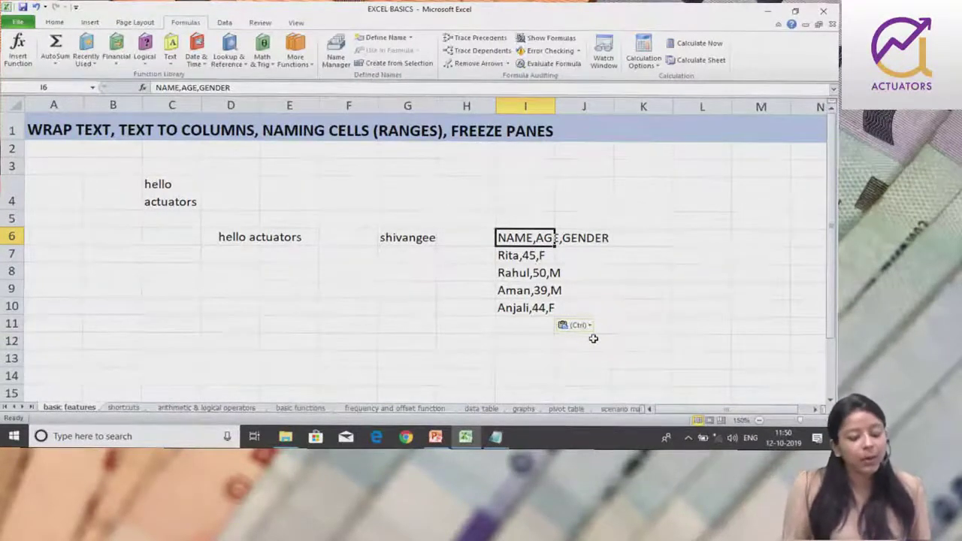
pyautogui.click(531, 256)
pyautogui.click(539, 272)
pyautogui.click(534, 256)
pyautogui.click(542, 238)
pyautogui.click(536, 272)
pyautogui.click(536, 324)
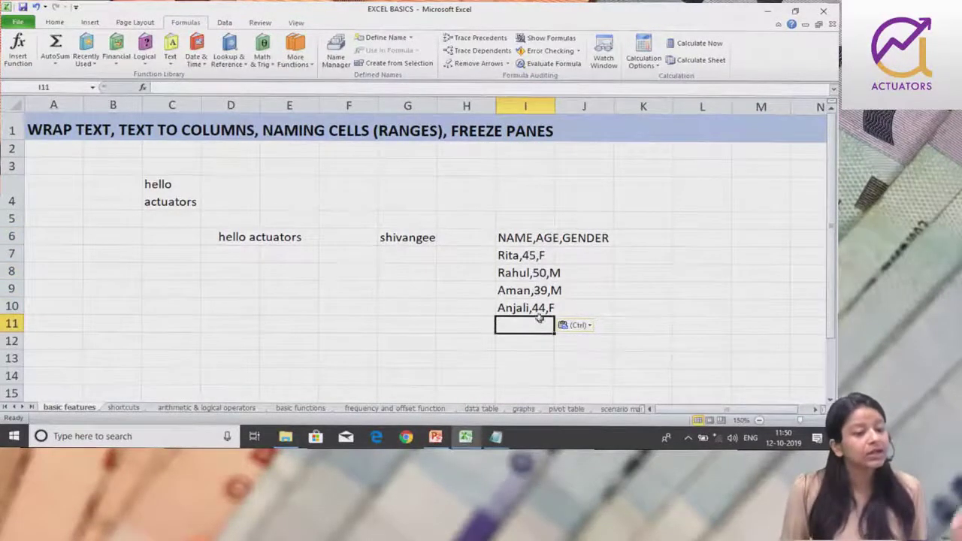
pyautogui.moveTo(594, 291); pyautogui.dragTo(602, 306)
pyautogui.moveTo(540, 239); pyautogui.dragTo(541, 308)
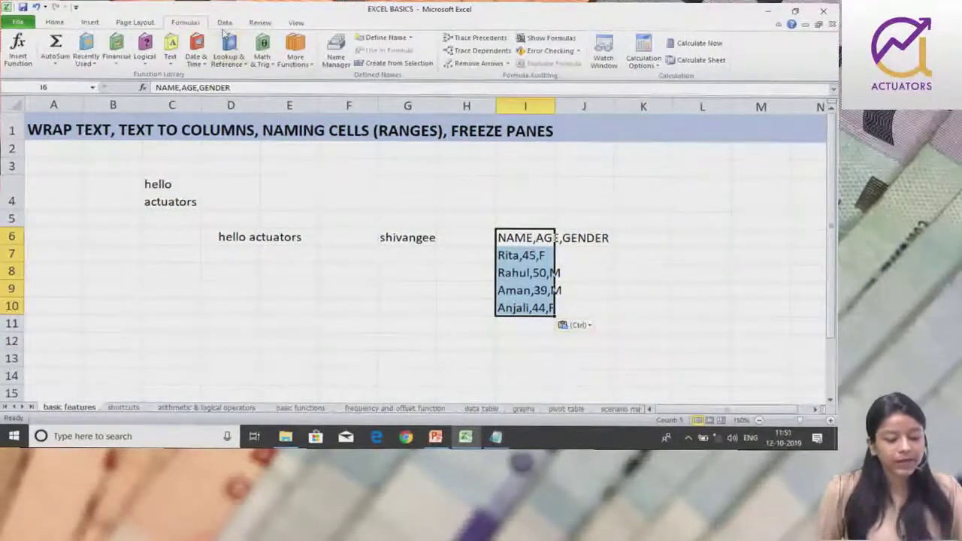
# Step: Run Text to Columns, Delimited by Comma, splitting I6:I10 into NAME, AGE and GENDER columns
pyautogui.click(224, 23)
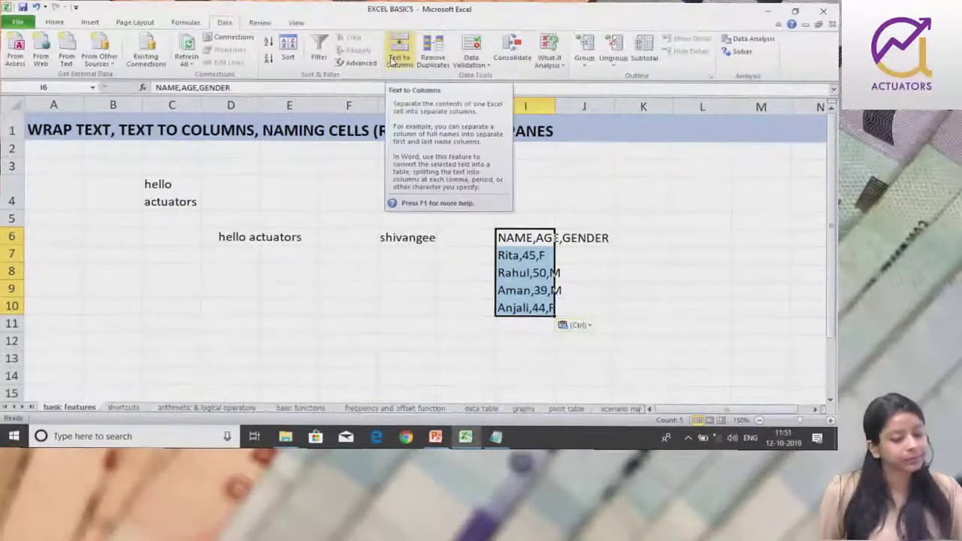
pyautogui.click(394, 60)
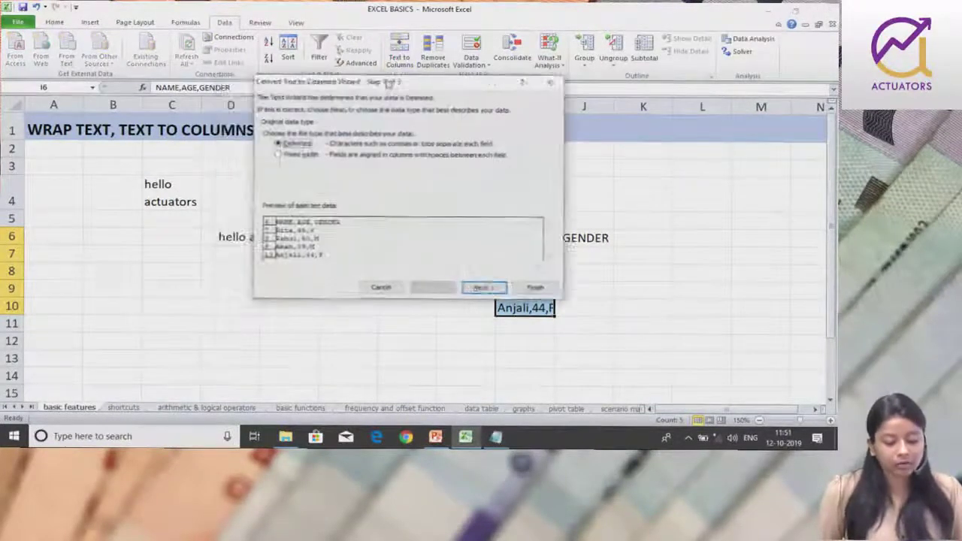
pyautogui.moveTo(350, 88); pyautogui.dragTo(444, 75)
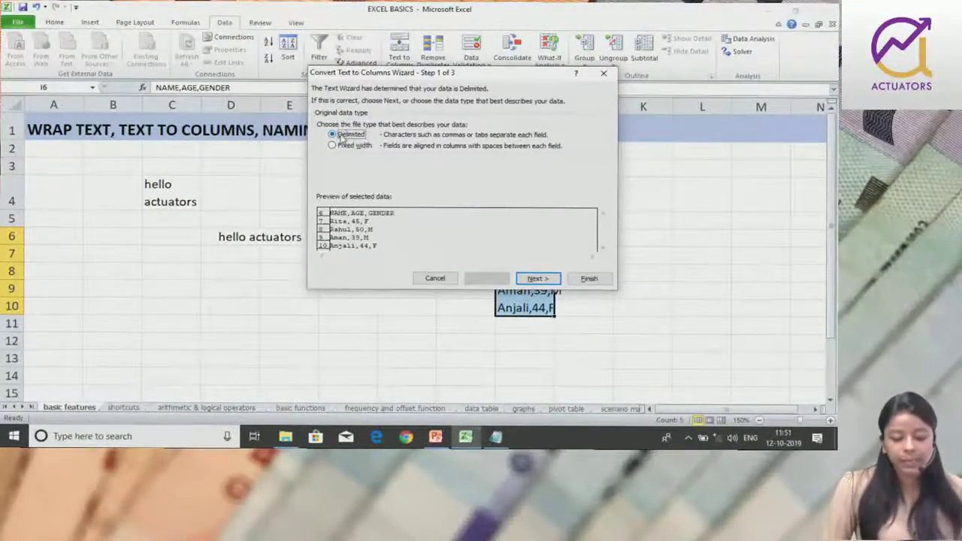
pyautogui.click(527, 278)
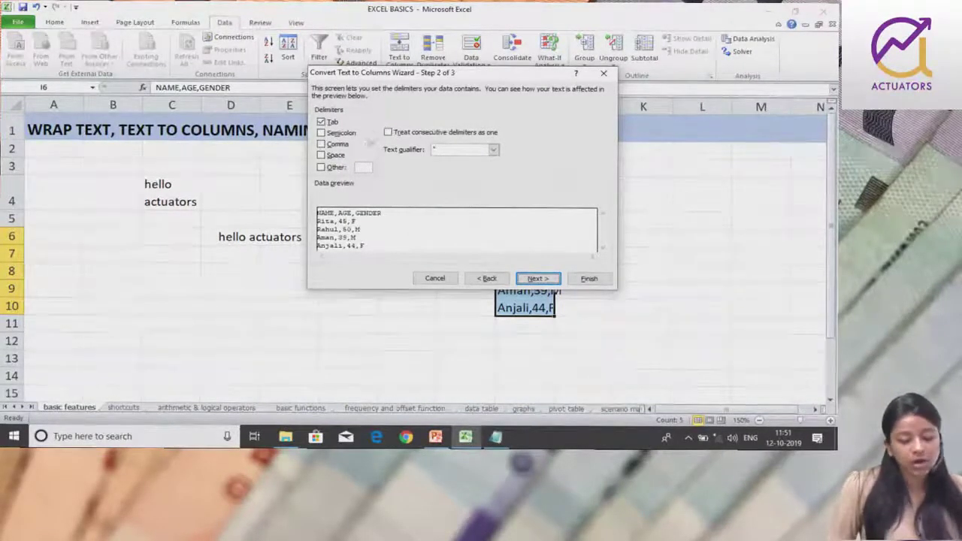
pyautogui.click(322, 144)
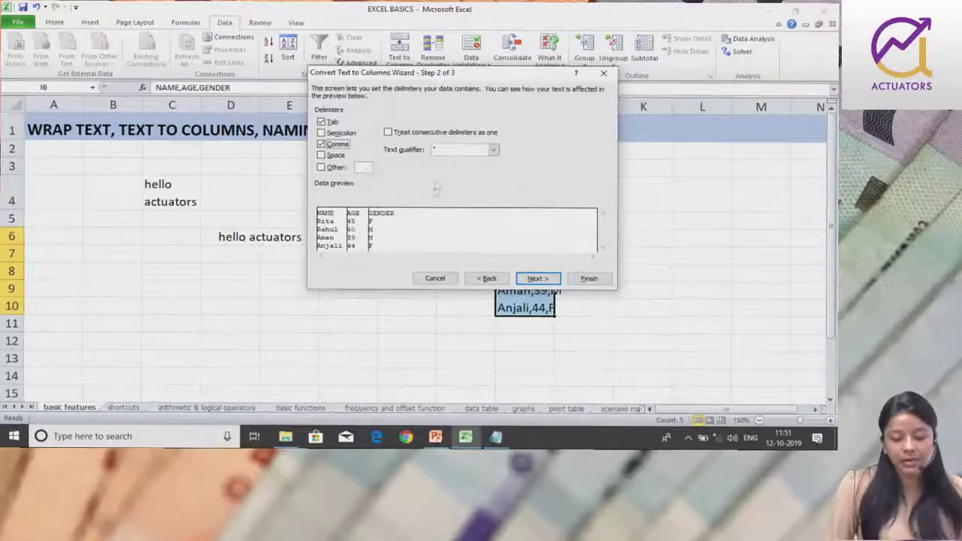
pyautogui.click(538, 278)
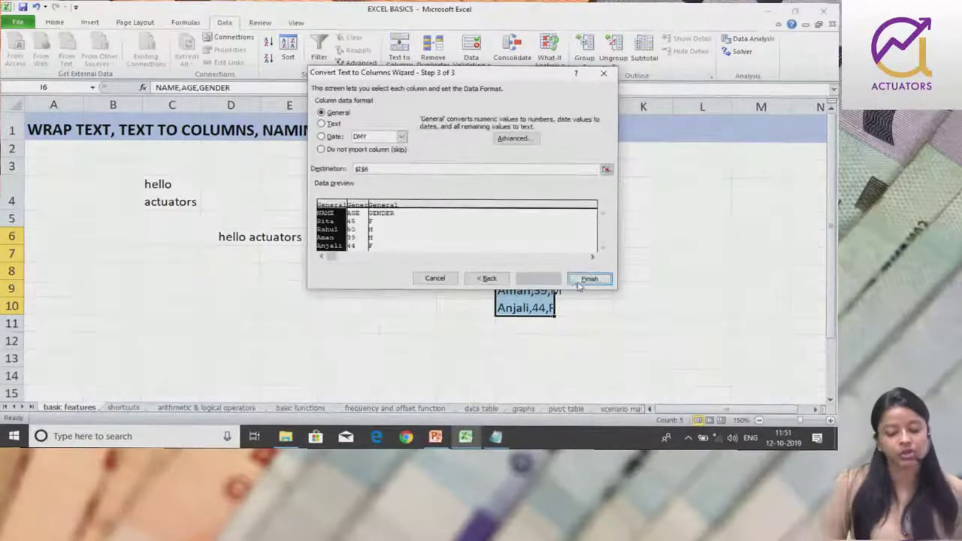
pyautogui.click(587, 278)
pyautogui.click(498, 339)
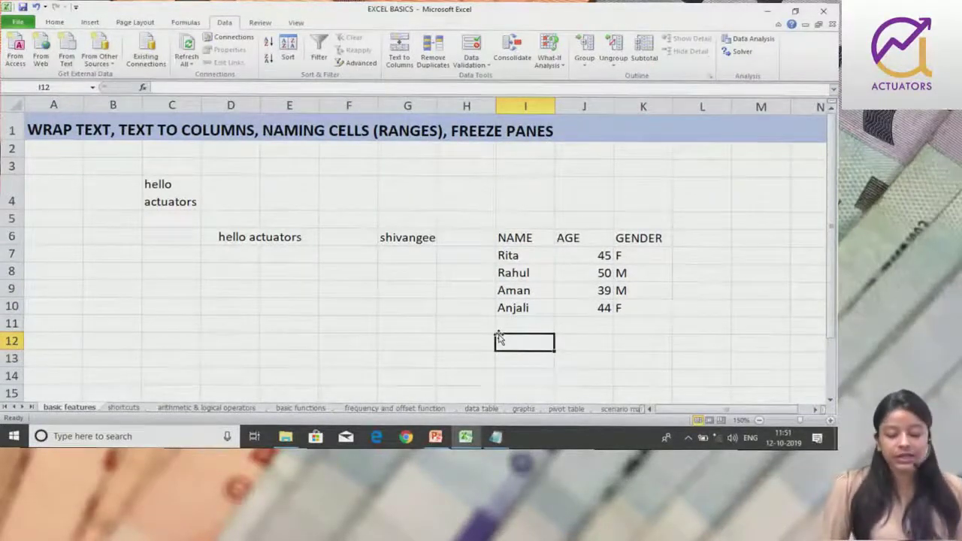
# Step: Select the NAME and AGE columns of the split table starting at I6 to check them
pyautogui.click(502, 241)
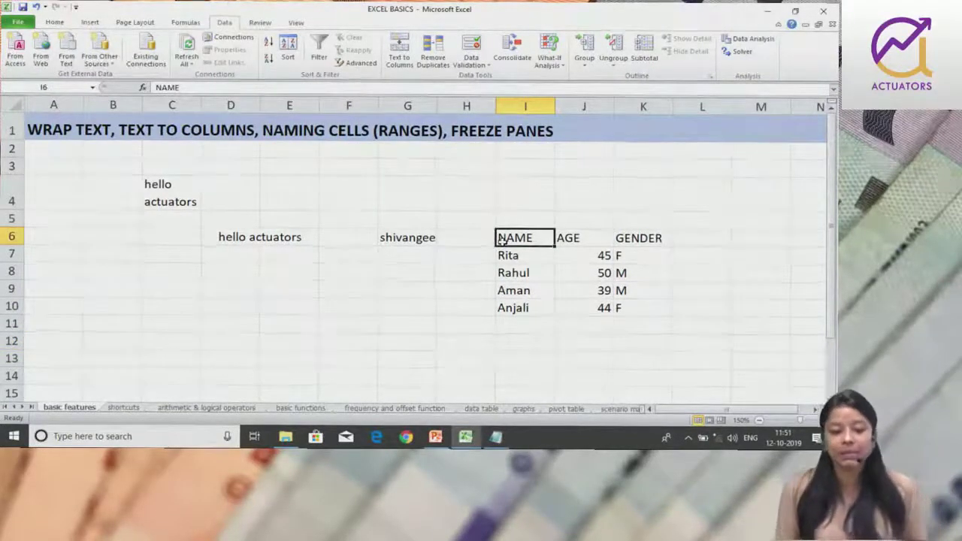
pyautogui.moveTo(502, 239); pyautogui.dragTo(610, 332)
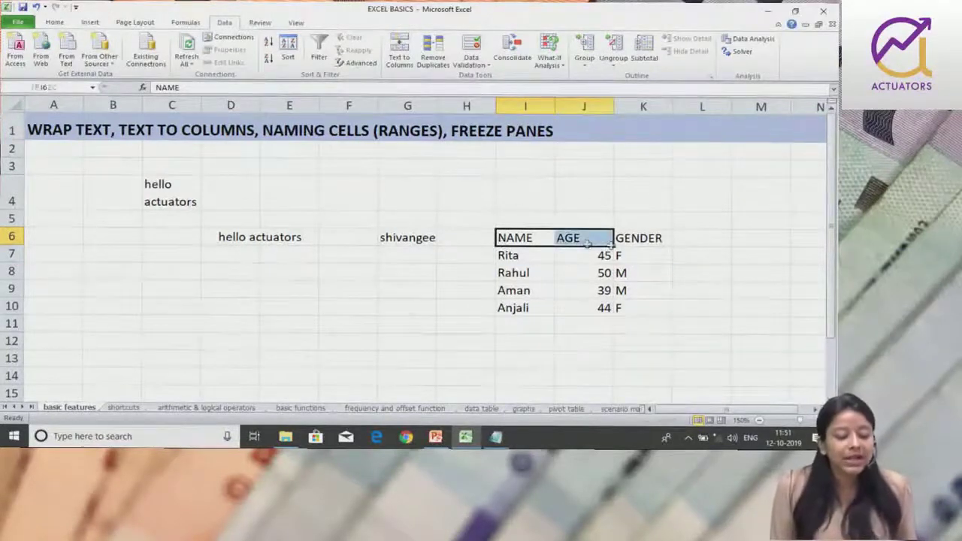
pyautogui.click(541, 324)
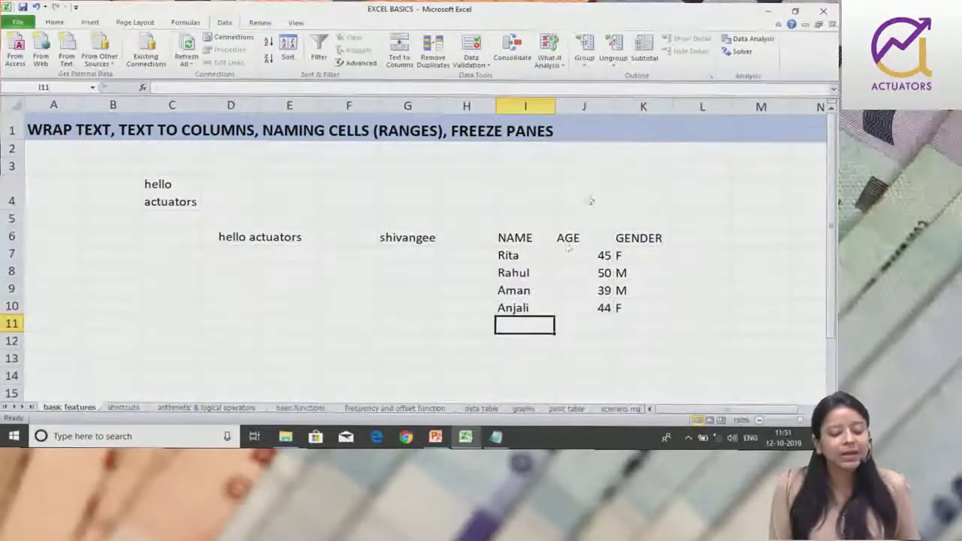
pyautogui.click(622, 166)
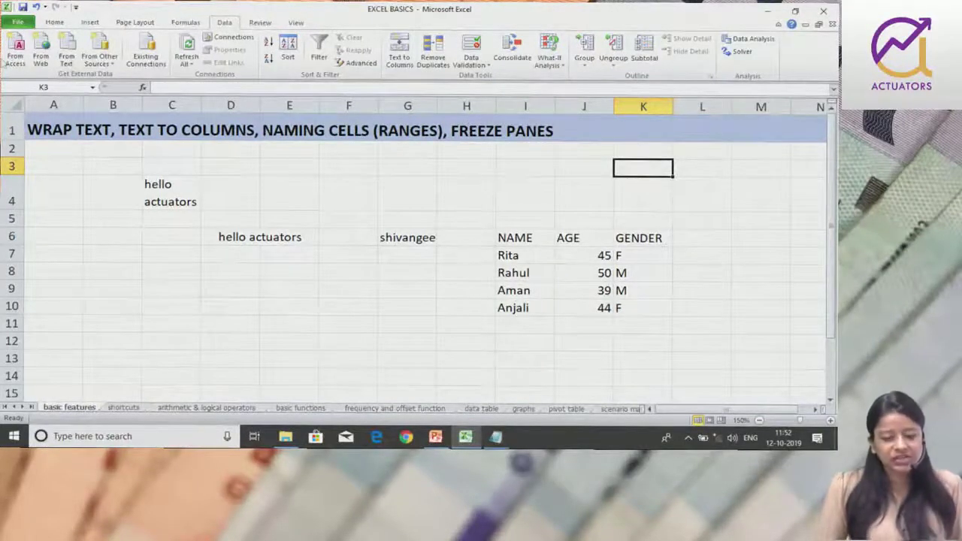
pyautogui.moveTo(511, 239); pyautogui.dragTo(524, 329)
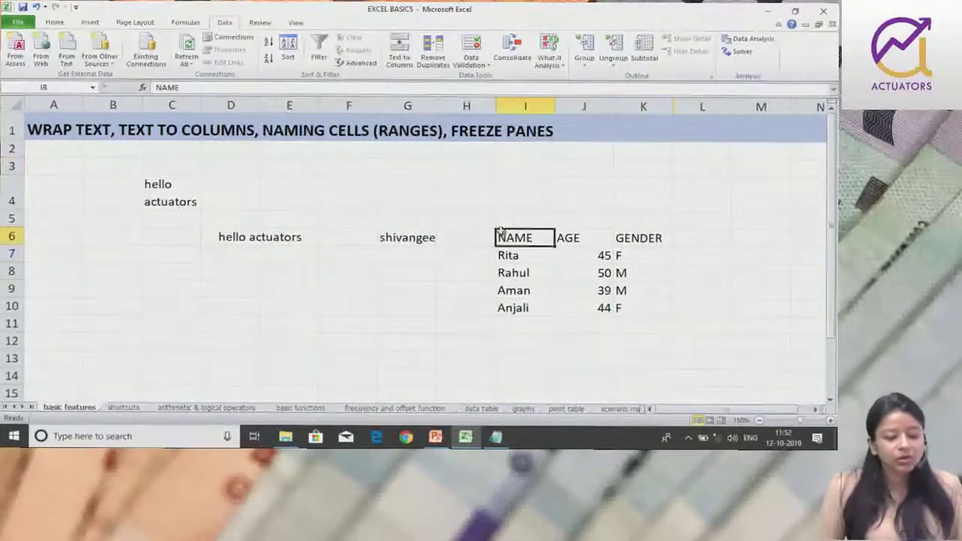
pyautogui.click(525, 328)
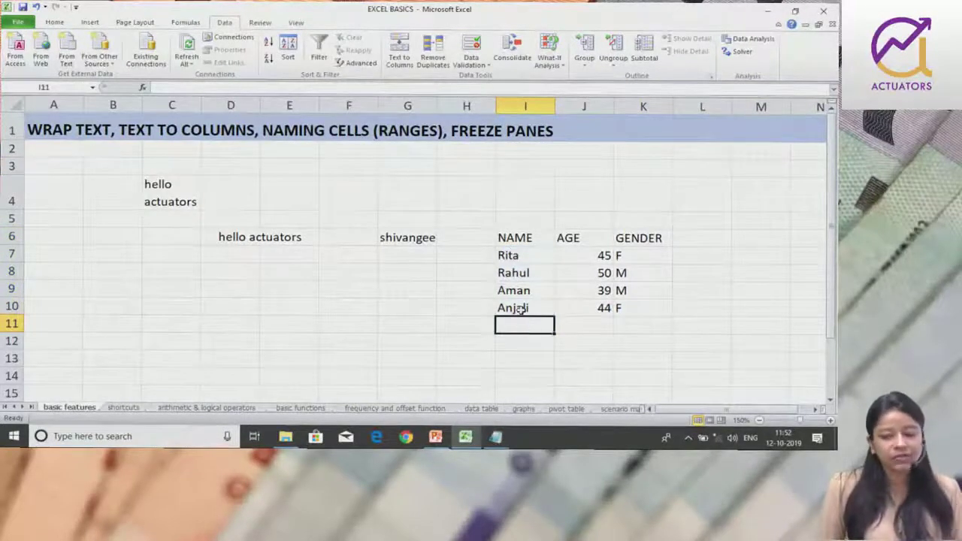
pyautogui.click(521, 310)
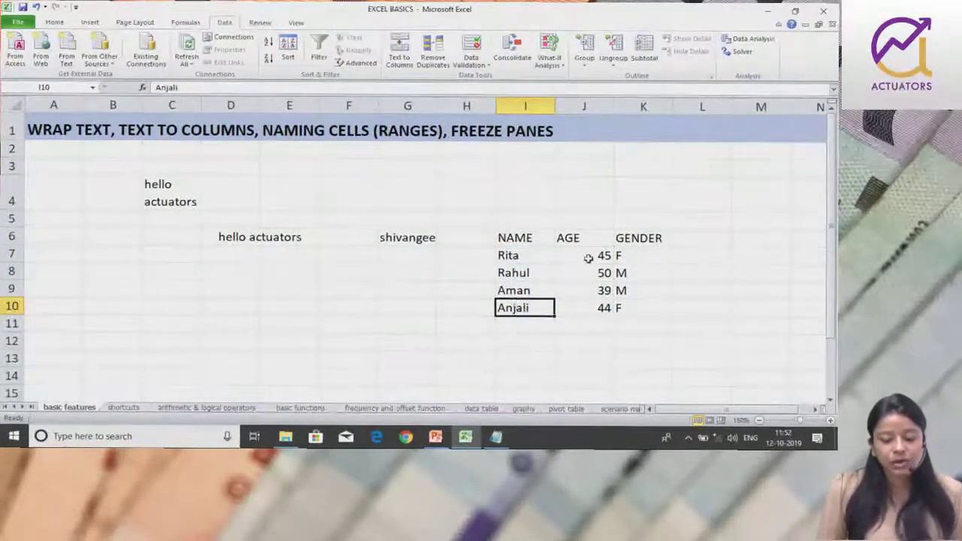
# Step: Recheck the AGE values J7:J11 and the NAME column, then bring up the Notepad records file
pyautogui.moveTo(589, 258); pyautogui.dragTo(606, 318)
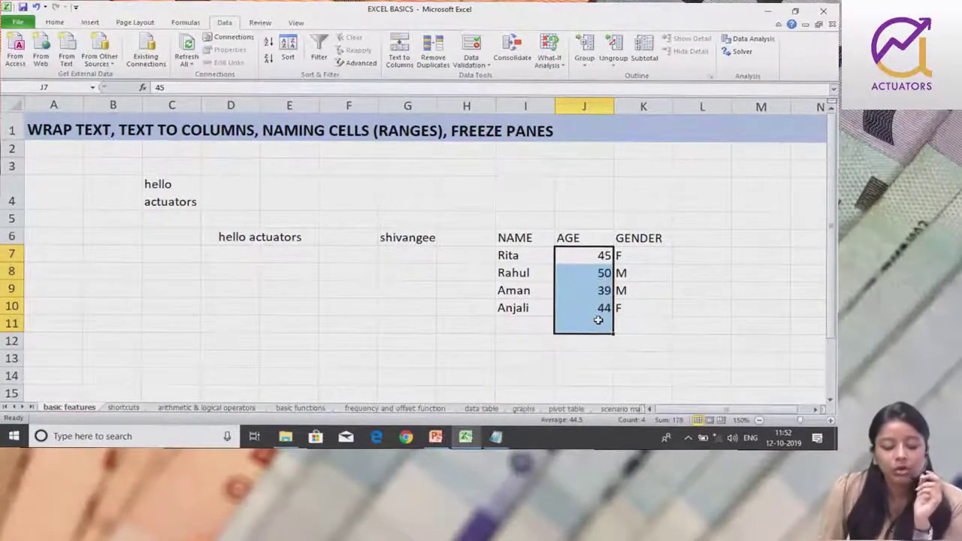
pyautogui.click(599, 320)
pyautogui.moveTo(518, 238); pyautogui.dragTo(508, 334)
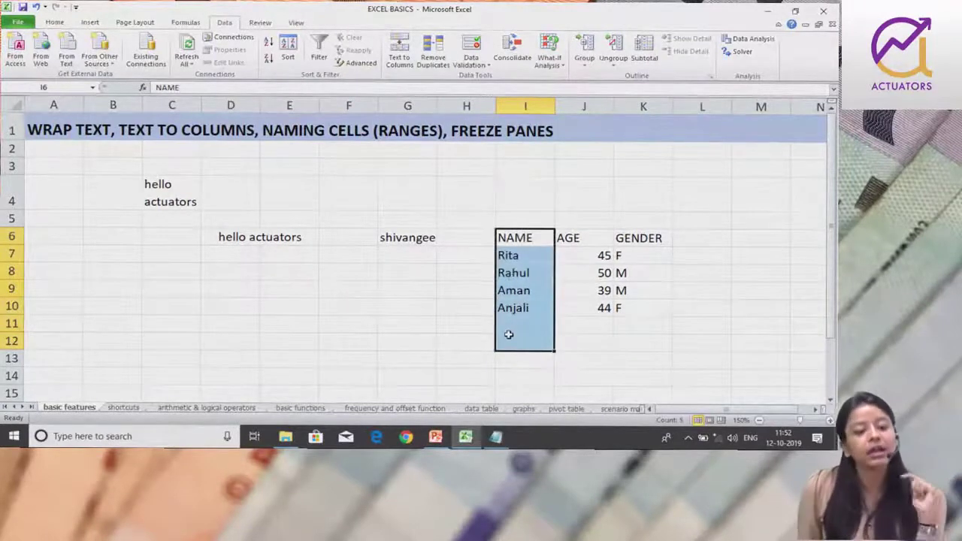
pyautogui.moveTo(601, 259); pyautogui.dragTo(614, 335)
pyautogui.click(615, 339)
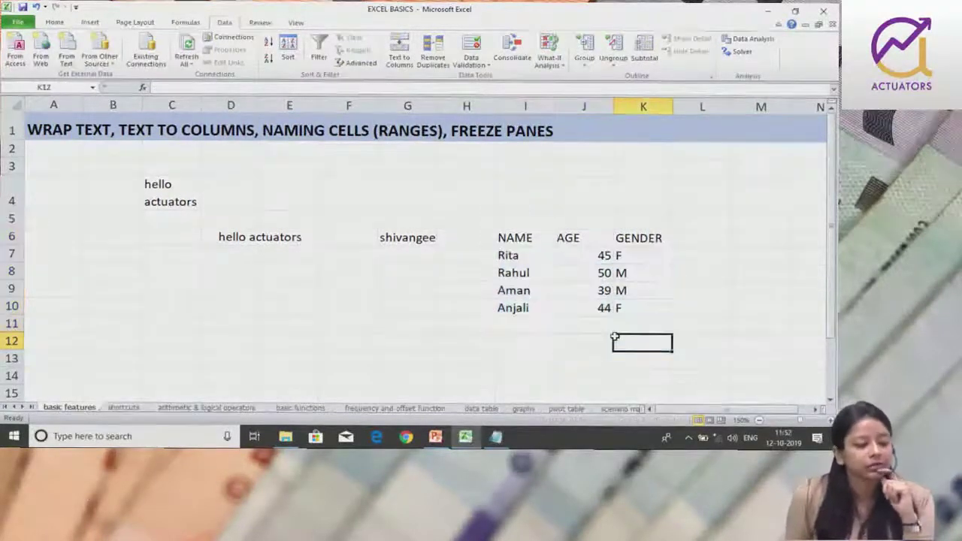
pyautogui.moveTo(591, 257); pyautogui.dragTo(599, 324)
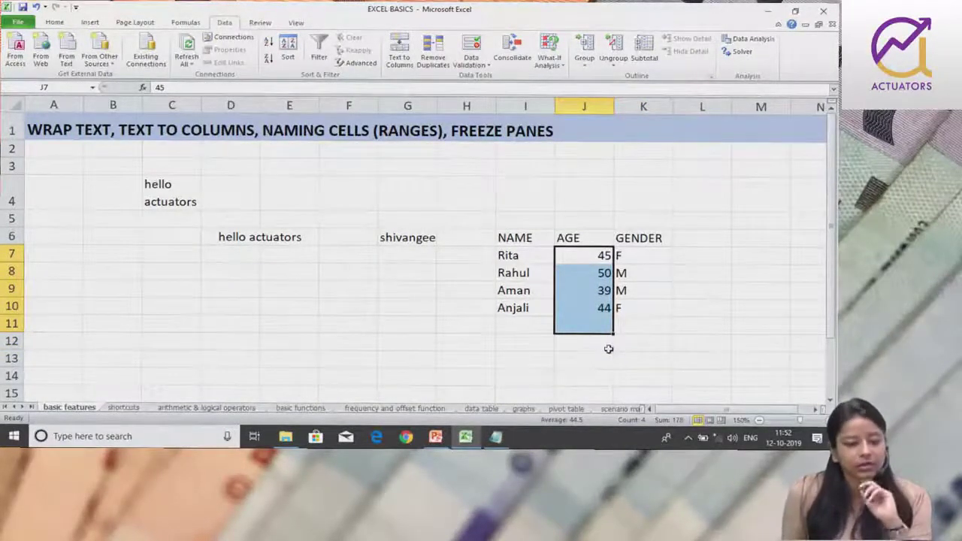
pyautogui.click(548, 371)
pyautogui.click(546, 241)
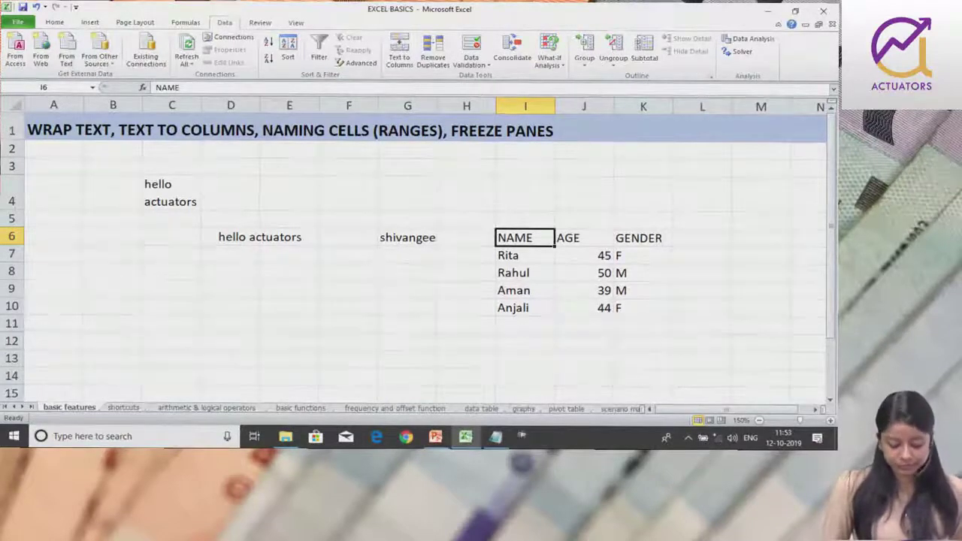
pyautogui.click(495, 438)
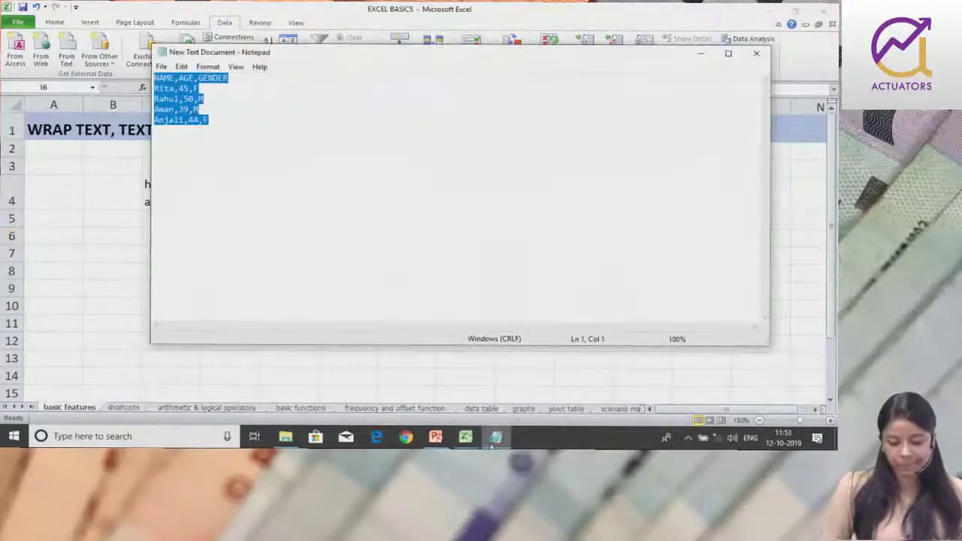
# Step: Minimise the Notepad records file to reveal Excel's split NAME, AGE and GENDER columns in I6:K10
pyautogui.click(495, 438)
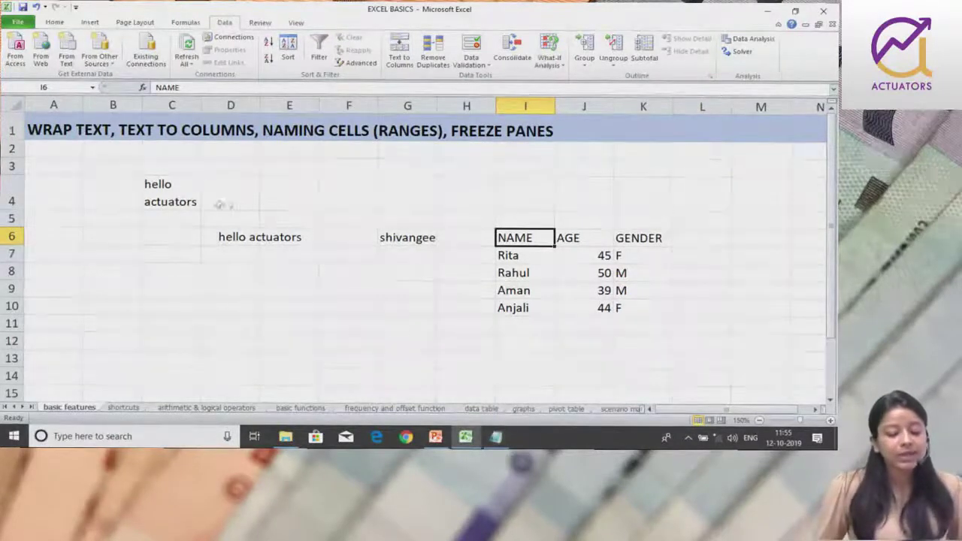
pyautogui.click(407, 236)
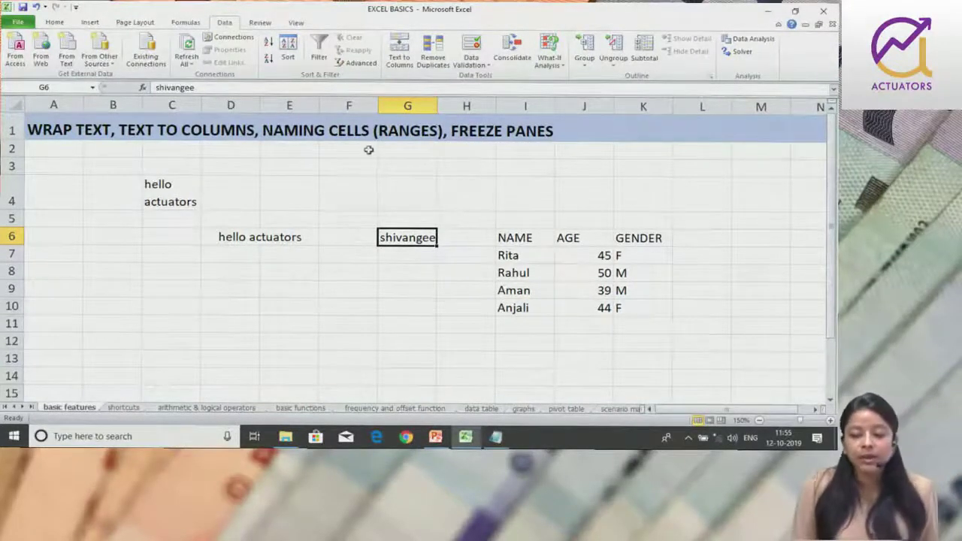
pyautogui.click(40, 203)
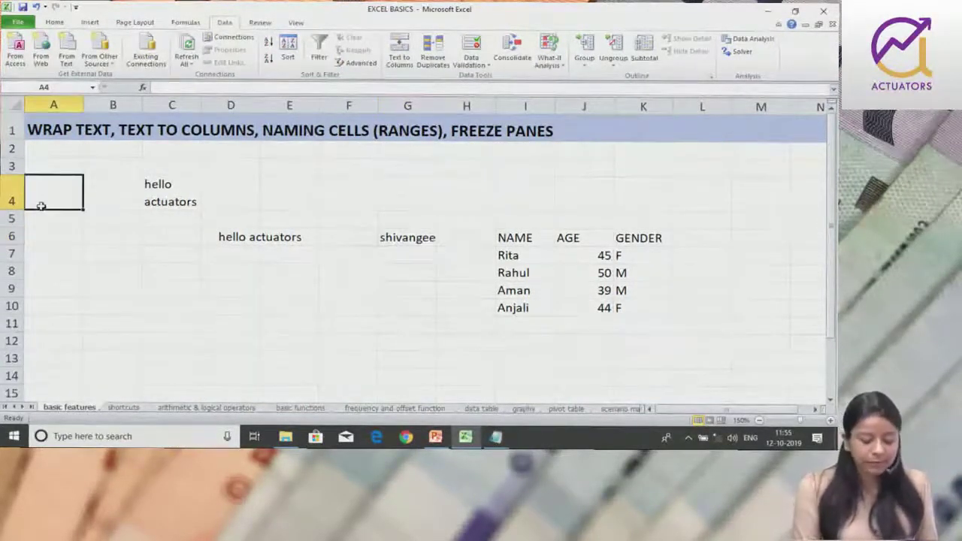
pyautogui.press('Down')
pyautogui.press('Down')
pyautogui.press('Down')
pyautogui.press('Down')
pyautogui.press('Down')
pyautogui.press('Down')
pyautogui.press('Down')
pyautogui.press('Down')
pyautogui.press('Down')
pyautogui.press('Down')
pyautogui.press('Down')
pyautogui.press('Down')
pyautogui.press('Down')
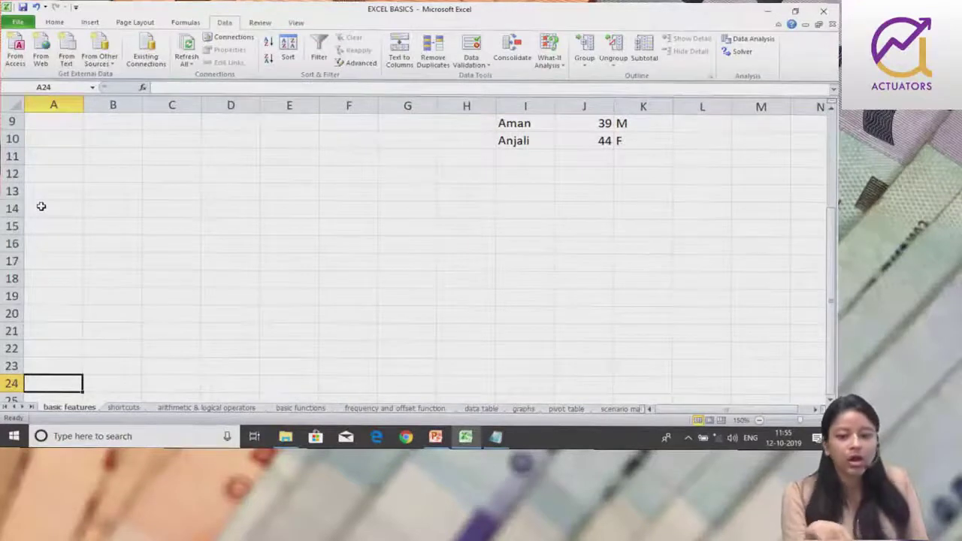
pyautogui.press('Up')
pyautogui.hotkey('ctrl', 'Home')
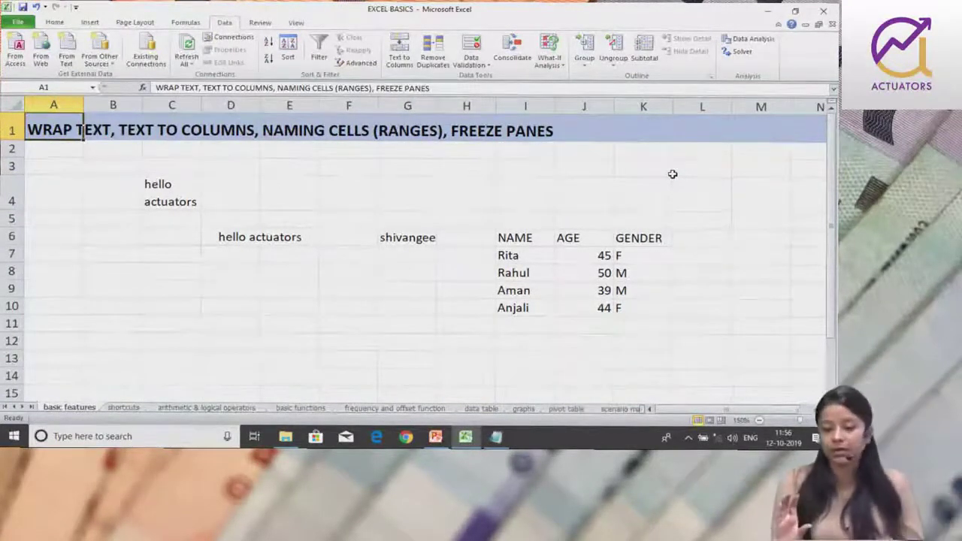
pyautogui.press('Down')
pyautogui.press('Down')
pyautogui.press('Down')
pyautogui.press('Down')
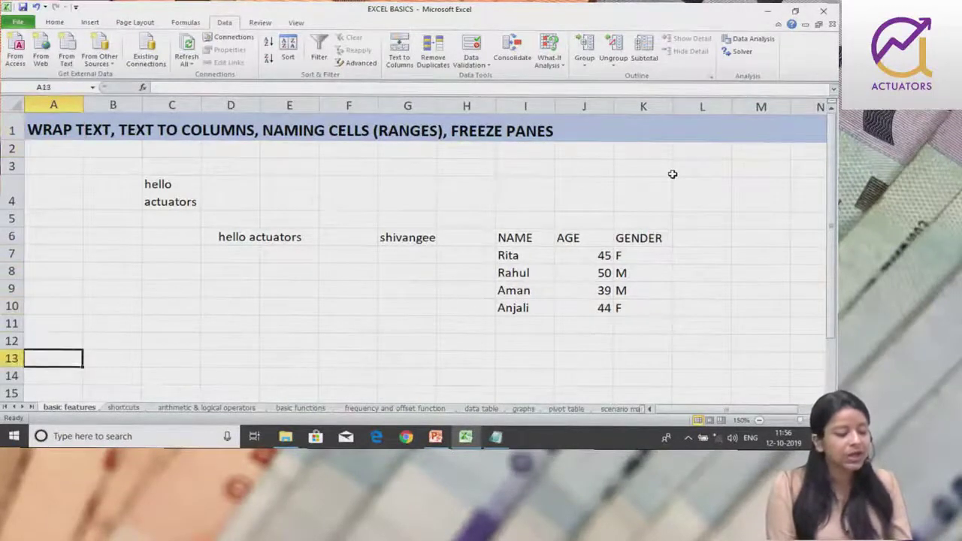
pyautogui.press('Down')
pyautogui.press('Down')
pyautogui.press('Down')
pyautogui.press('Up')
pyautogui.press('Up')
pyautogui.press('Up')
pyautogui.press('Up')
pyautogui.hotkey('ctrl', 'Home')
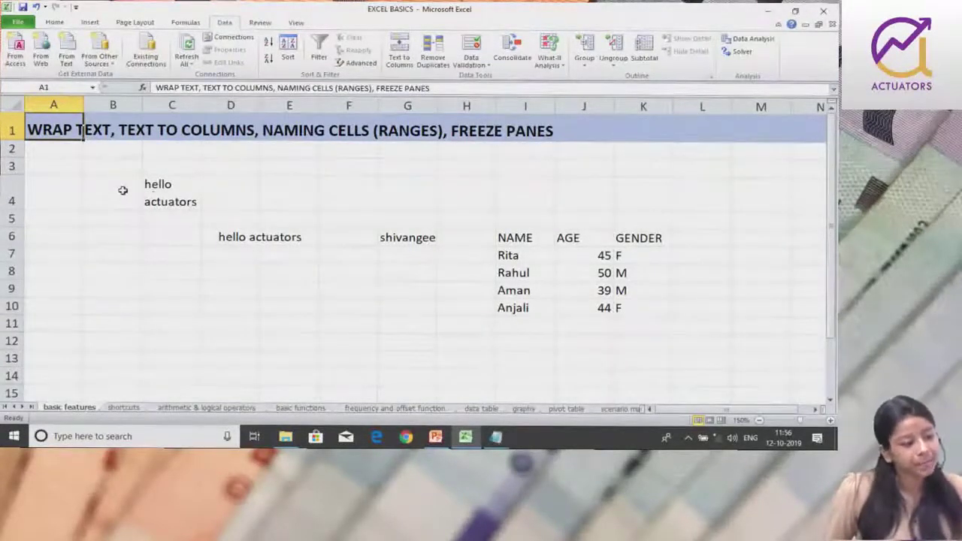
pyautogui.click(78, 164)
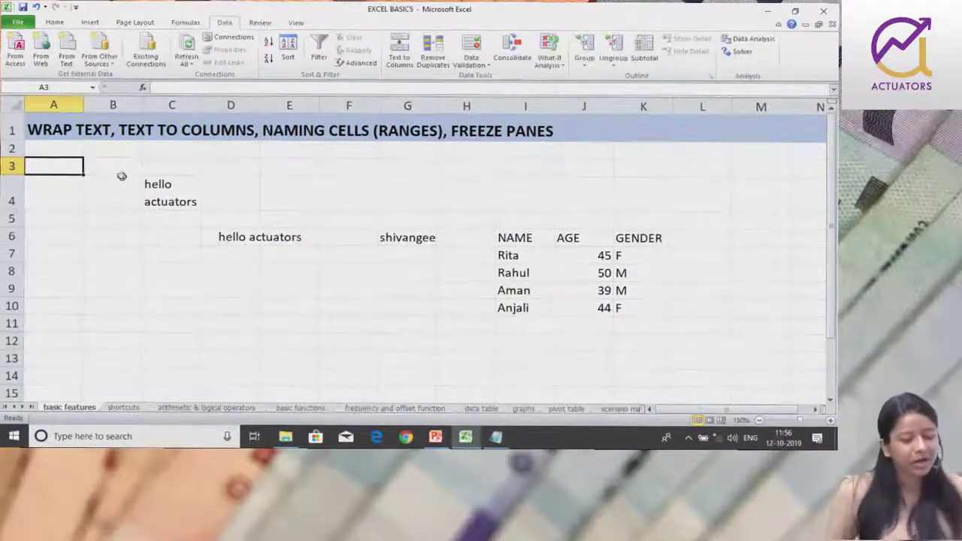
pyautogui.click(16, 134)
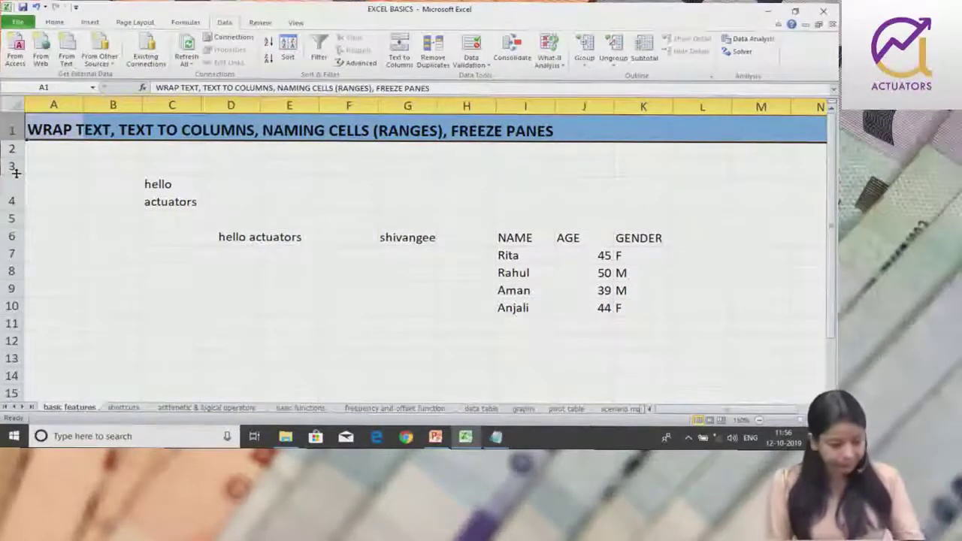
pyautogui.click(41, 188)
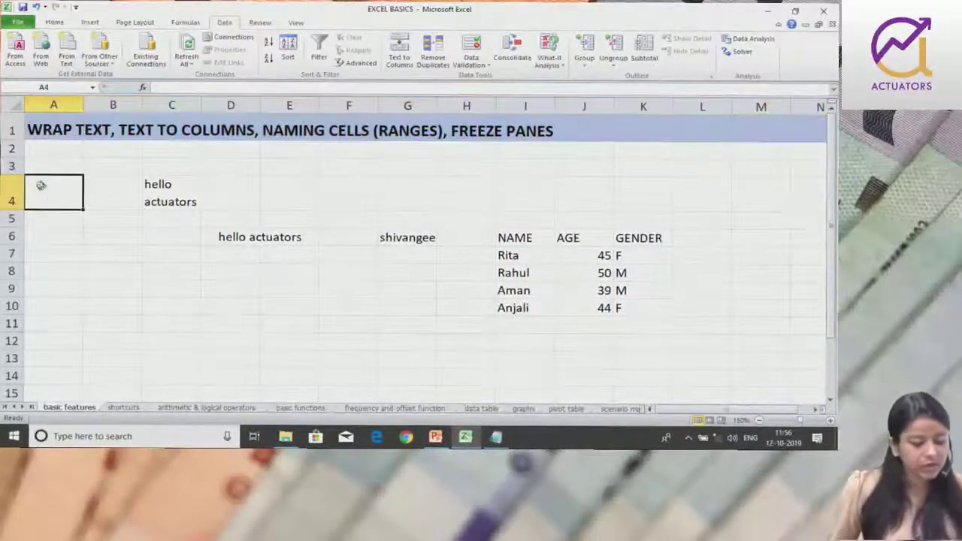
pyautogui.click(8, 150)
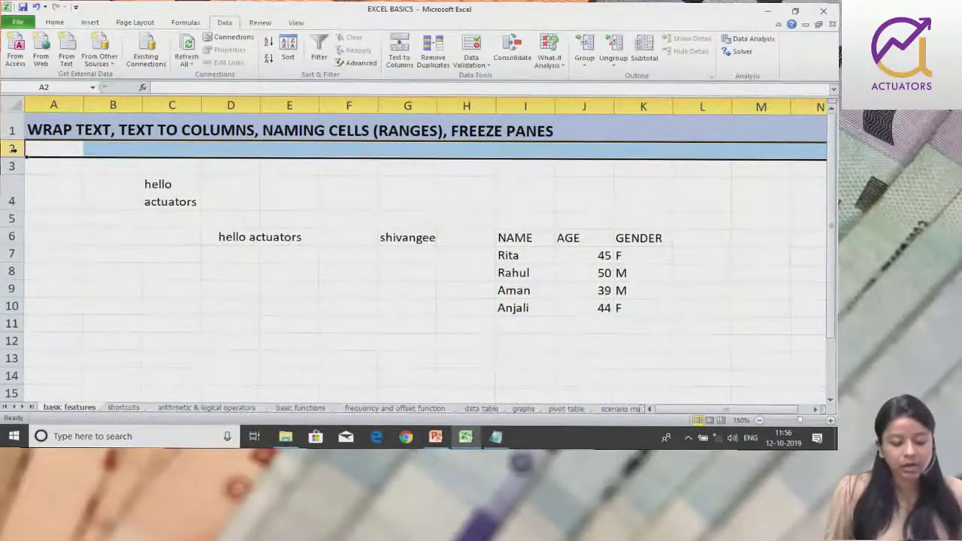
# Step: Freeze the title row above row 2 with View > Freeze Panes
pyautogui.click(260, 22)
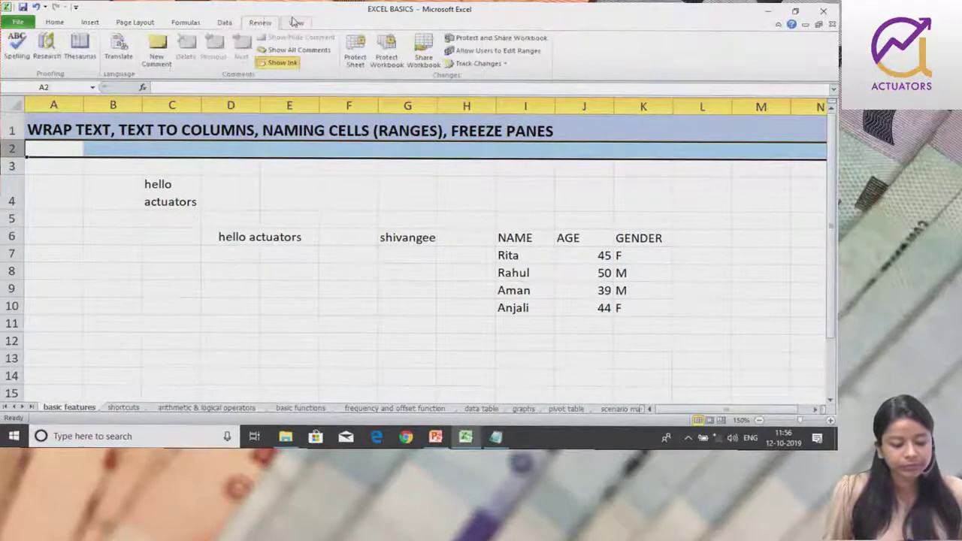
pyautogui.click(297, 22)
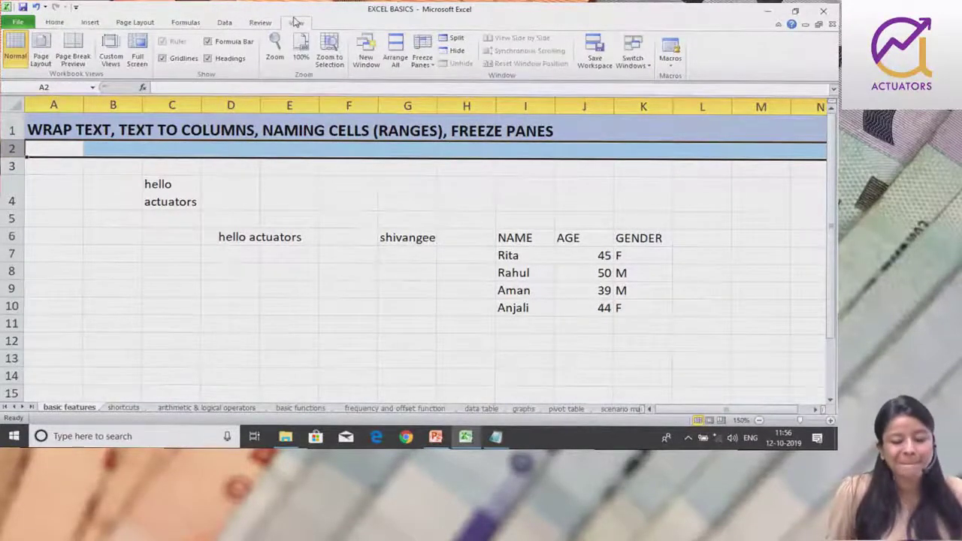
pyautogui.click(424, 65)
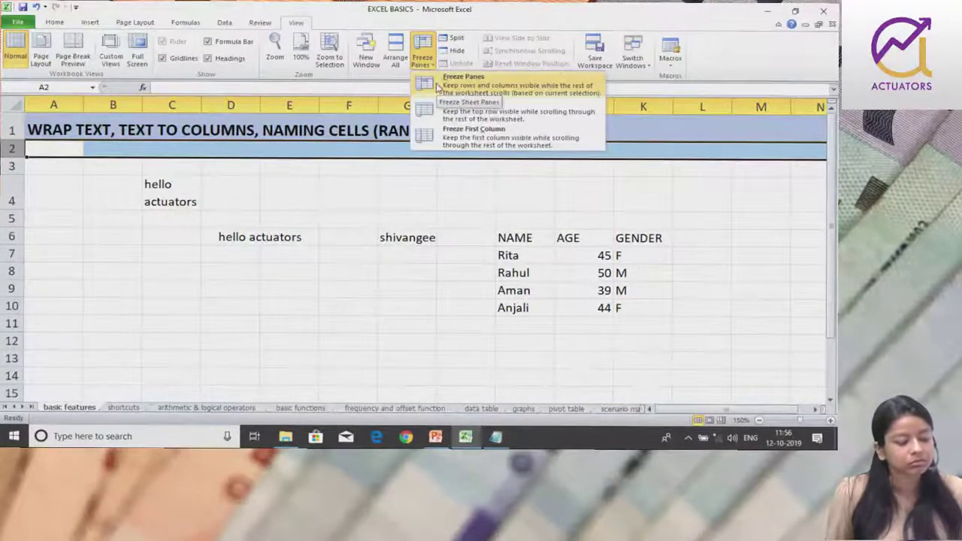
pyautogui.click(438, 88)
pyautogui.click(235, 212)
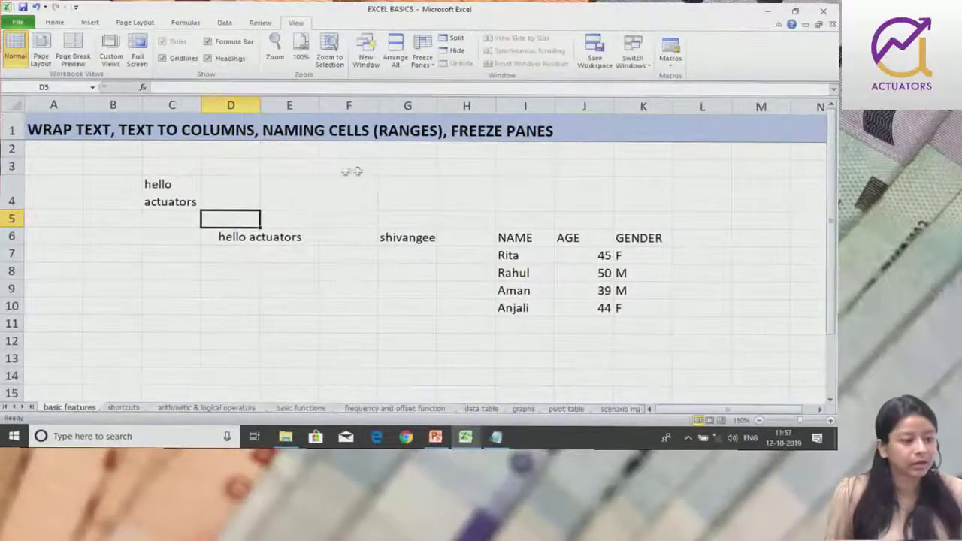
# Step: Test the frozen title row by moving down from B5, then reselect row 2
pyautogui.click(129, 216)
pyautogui.press('Down')
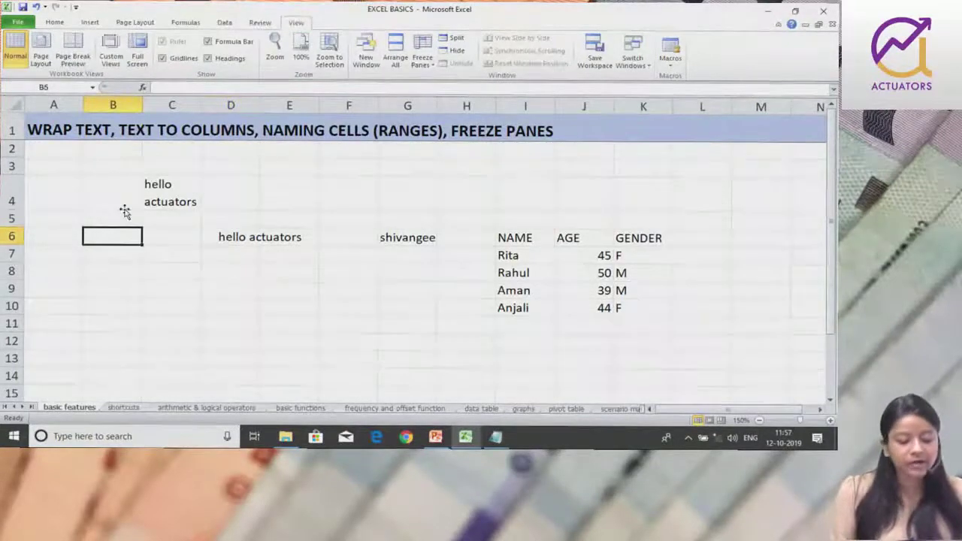
pyautogui.press('Down')
pyautogui.press('Down')
pyautogui.press('Down')
pyautogui.press('Down')
pyautogui.press('Down')
pyautogui.press('Down')
pyautogui.press('Down')
pyautogui.press('Down')
pyautogui.press('Down')
pyautogui.press('Down')
pyautogui.press('Down')
pyautogui.press('Down')
pyautogui.press('Down')
pyautogui.press('Down')
pyautogui.press('Down')
pyautogui.press('Up')
pyautogui.press('Up')
pyautogui.press('Up')
pyautogui.press('Up')
pyautogui.press('Up')
pyautogui.press('Up')
pyautogui.press('Up')
pyautogui.press('Up')
pyautogui.press('Up')
pyautogui.press('Up')
pyautogui.press('Up')
pyautogui.press('Up')
pyautogui.press('Up')
pyautogui.press('Up')
pyautogui.press('Up')
pyautogui.press('Up')
pyautogui.press('Up')
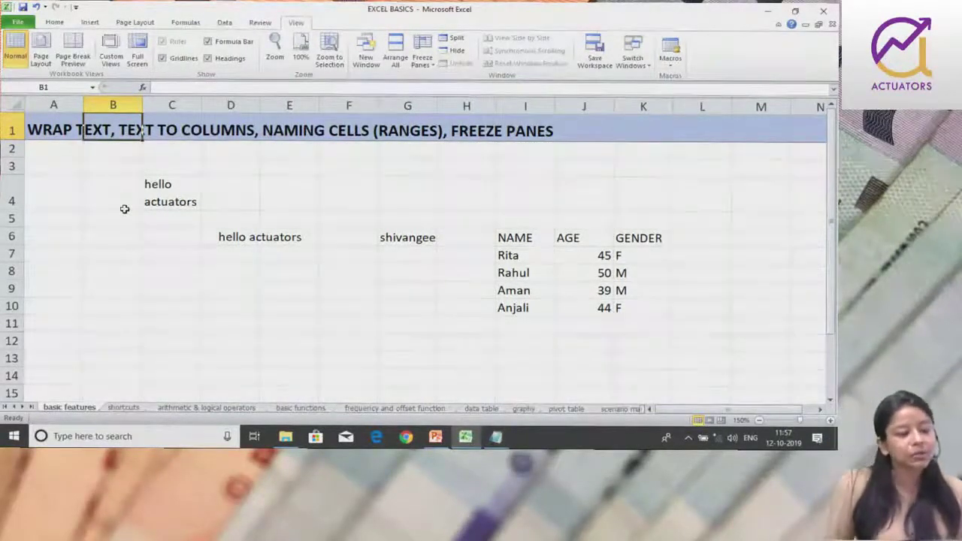
pyautogui.click(15, 148)
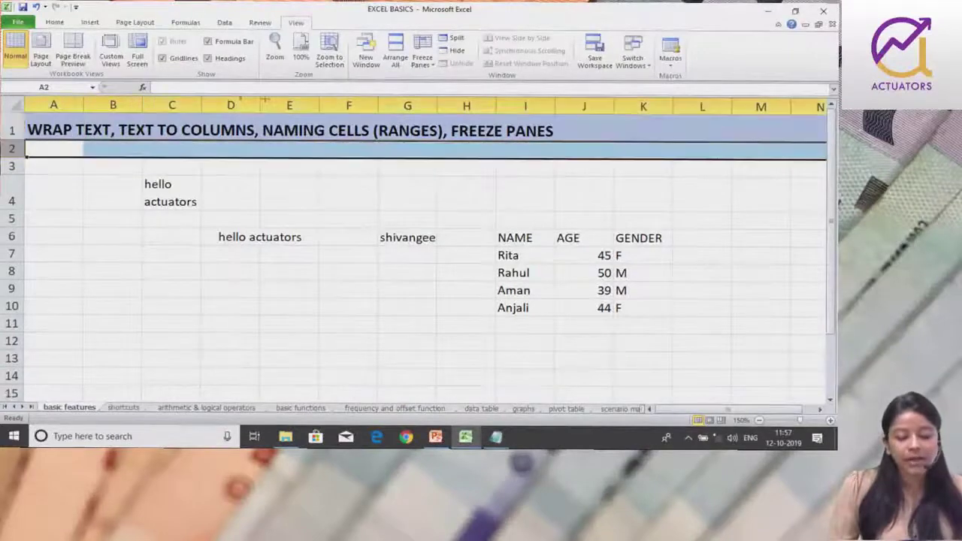
# Step: Unfreeze the title row with Unfreeze Panes
pyautogui.click(422, 53)
pyautogui.click(481, 88)
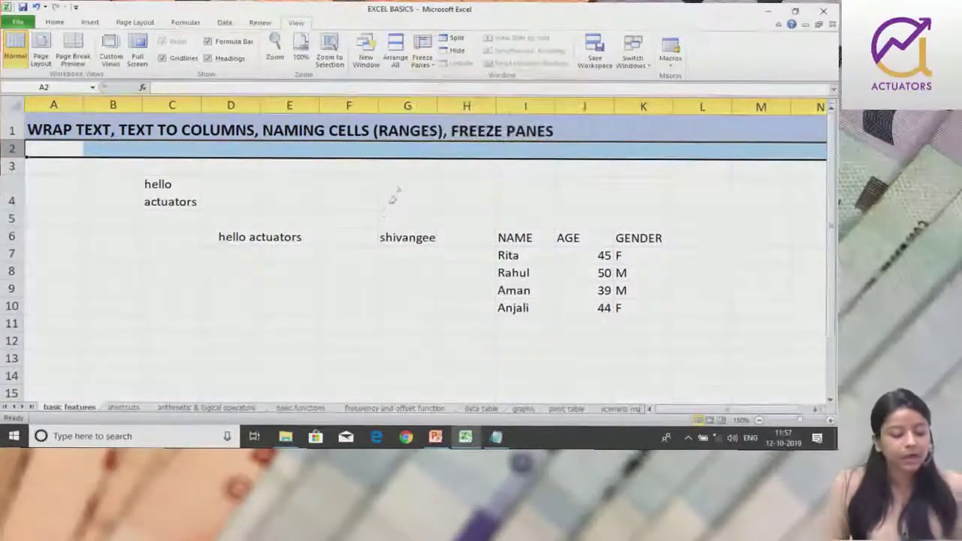
pyautogui.click(407, 218)
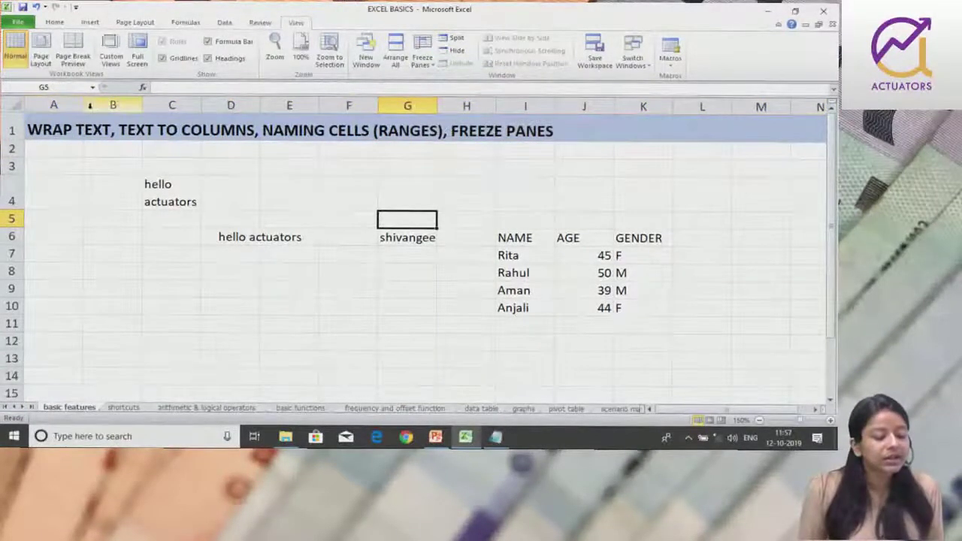
pyautogui.moveTo(73, 111); pyautogui.dragTo(192, 87)
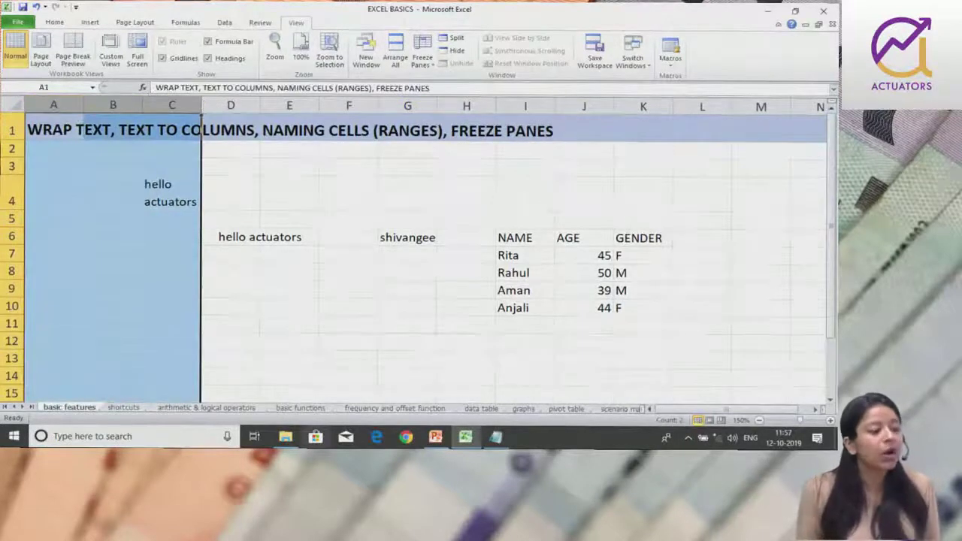
pyautogui.click(289, 340)
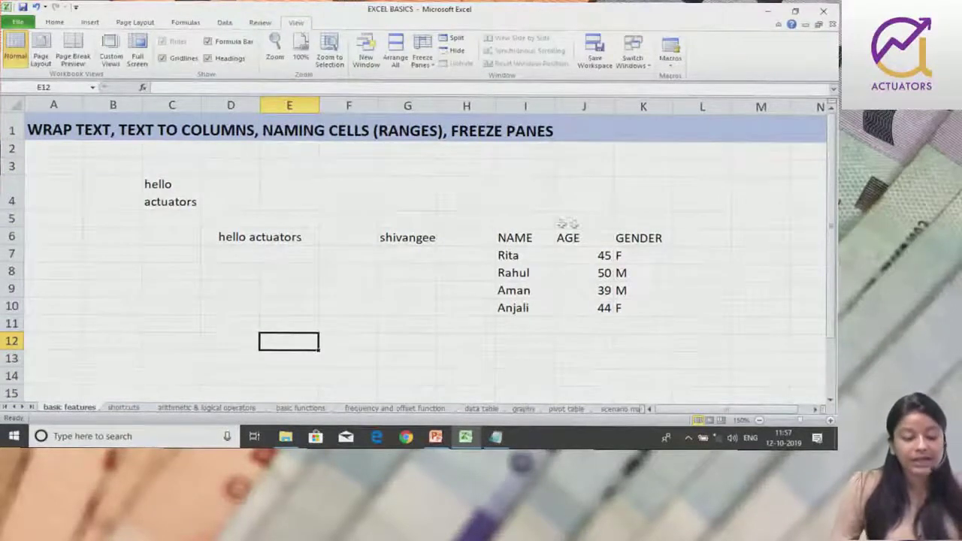
# Step: Select the whole of column D and bring up the Freeze Panes options
pyautogui.click(231, 106)
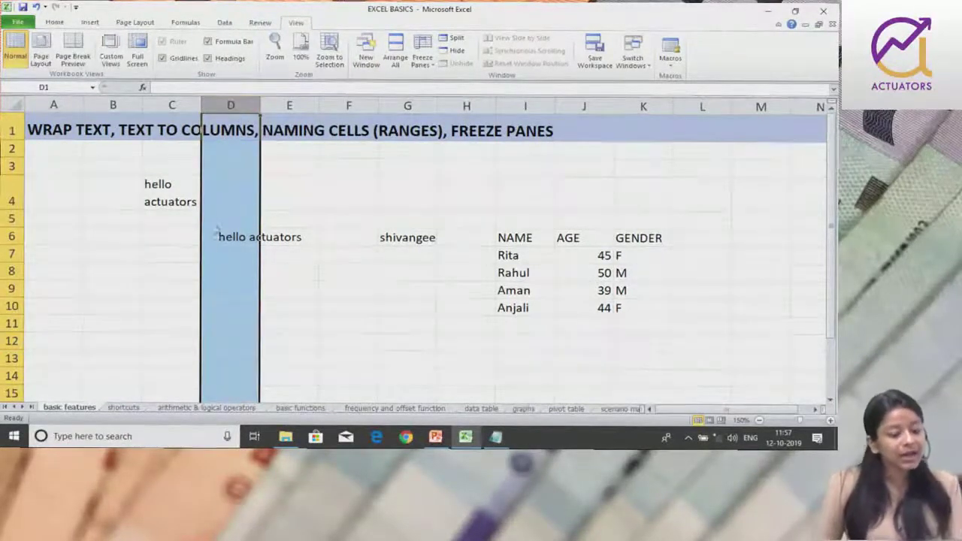
pyautogui.click(15, 149)
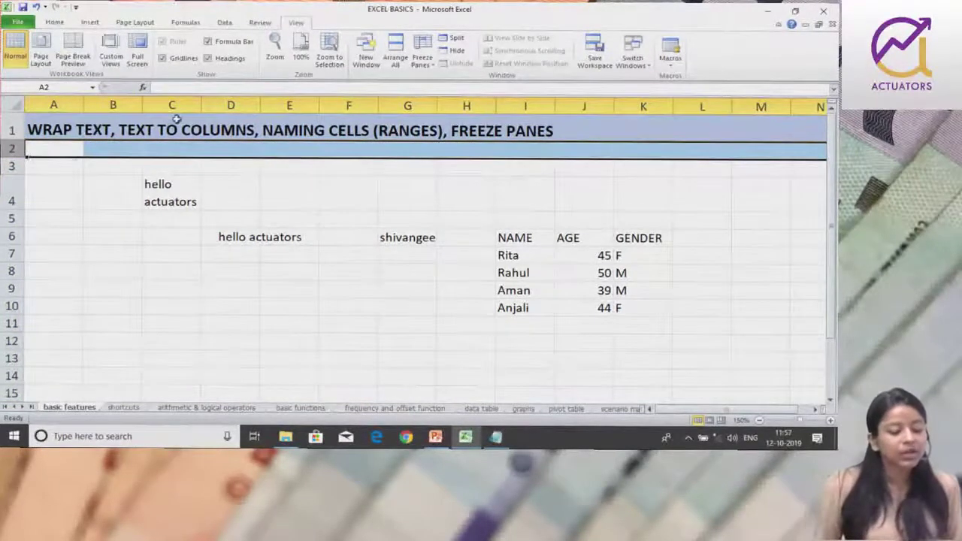
pyautogui.click(255, 104)
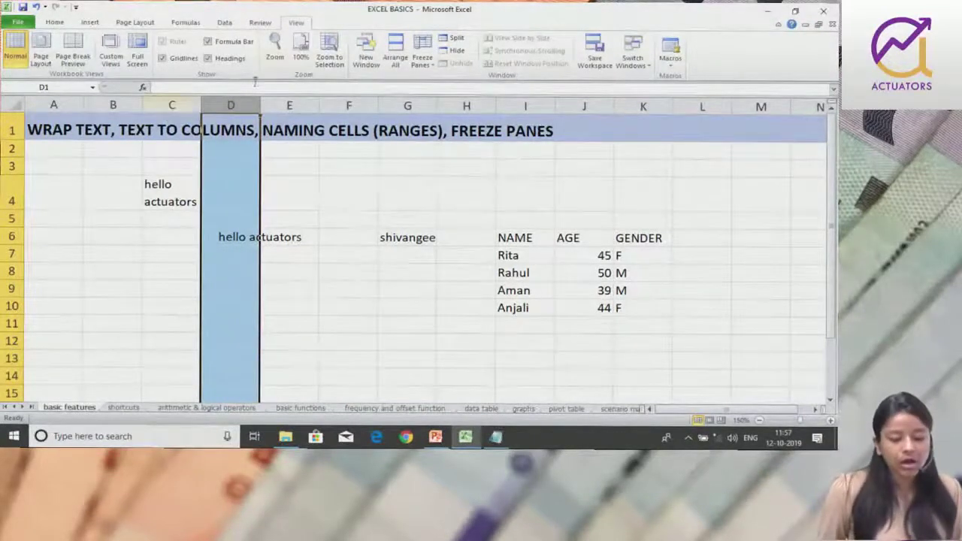
pyautogui.click(422, 53)
pyautogui.click(436, 92)
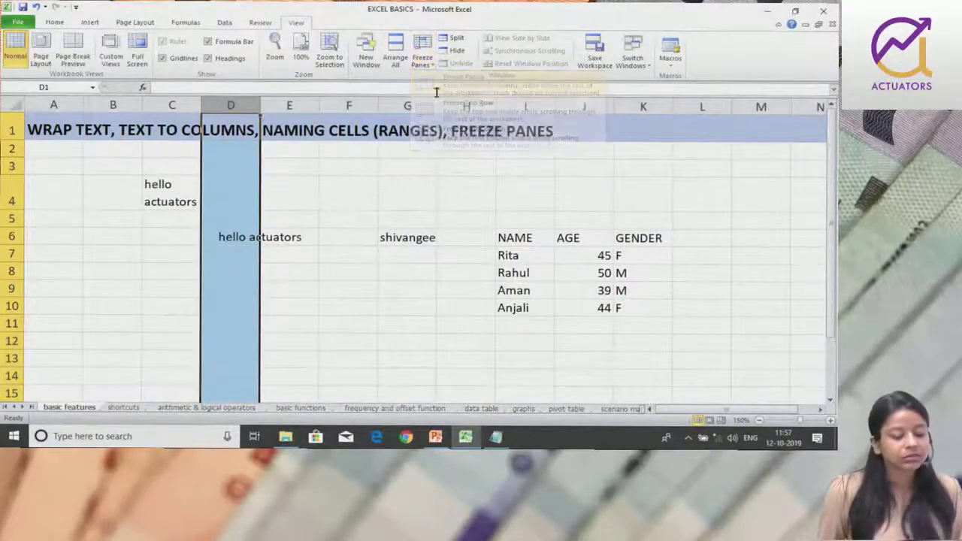
# Step: Freeze columns A–C with column D selected, then test by moving far right and back
pyautogui.click(402, 178)
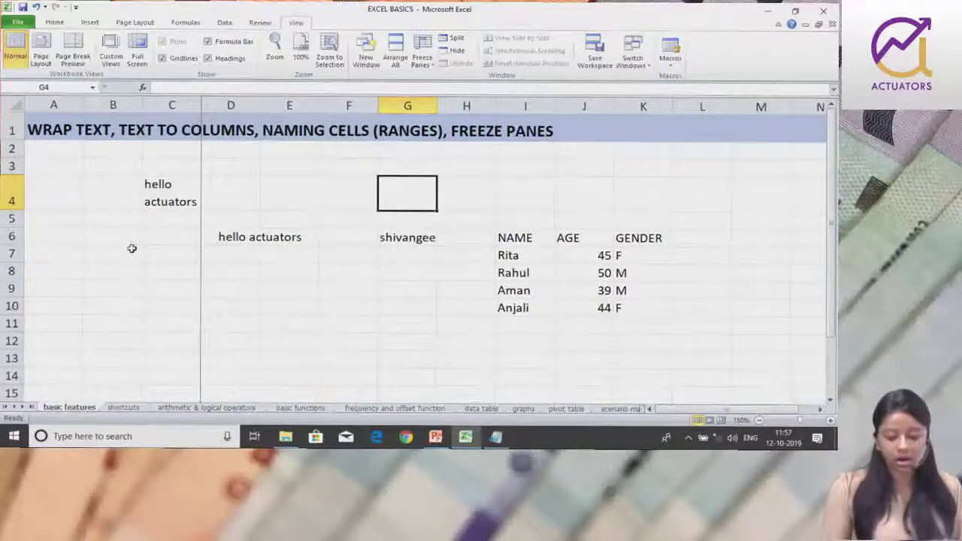
pyautogui.press('Right')
pyautogui.press('Right')
pyautogui.press('Right')
pyautogui.press('Right')
pyautogui.press('Right')
pyautogui.press('Right')
pyautogui.press('Right')
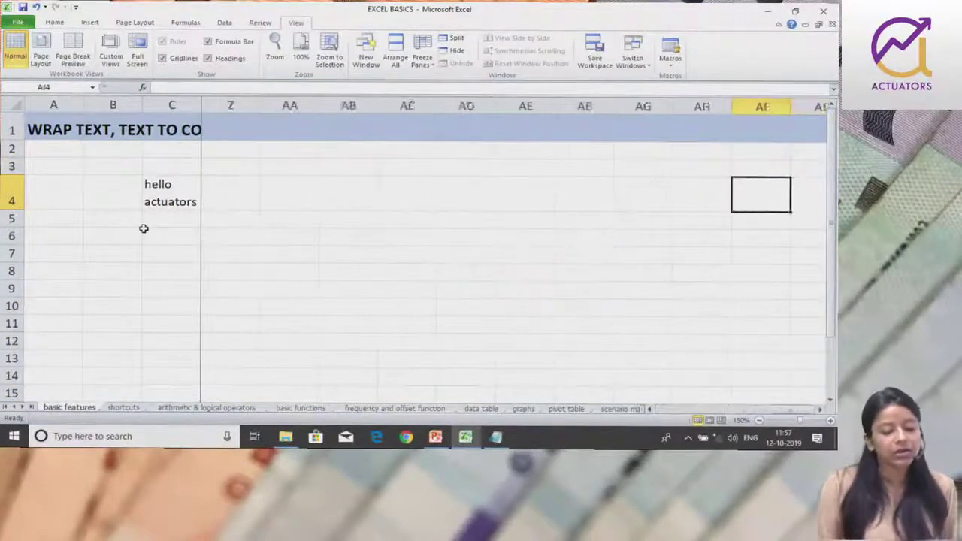
pyautogui.press('Right')
pyautogui.press('Right')
pyautogui.press('Right')
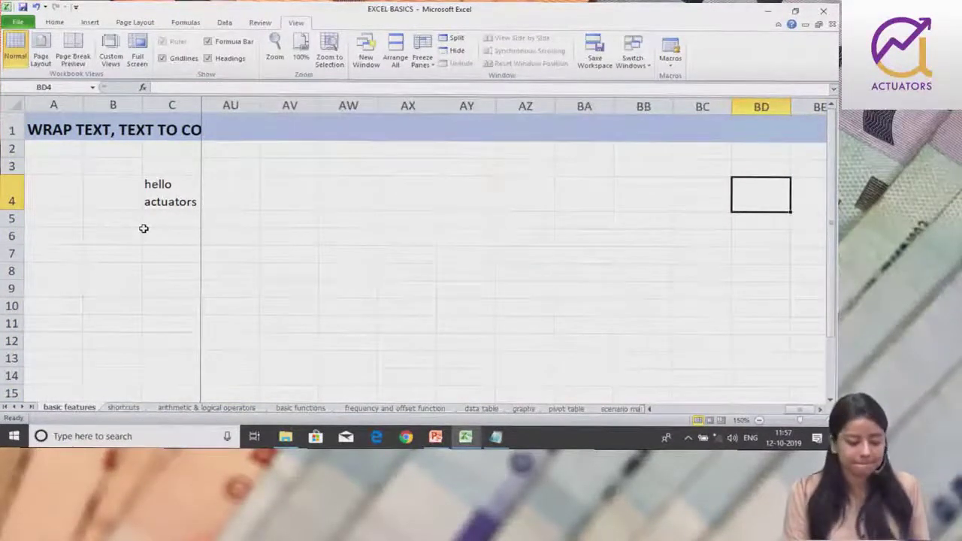
pyautogui.press('Left')
pyautogui.press('Left')
pyautogui.press('Left')
pyautogui.press('Left')
pyautogui.press('Left')
pyautogui.press('Left')
pyautogui.press('Left')
pyautogui.press('Left')
pyautogui.press('Left')
pyautogui.press('Left')
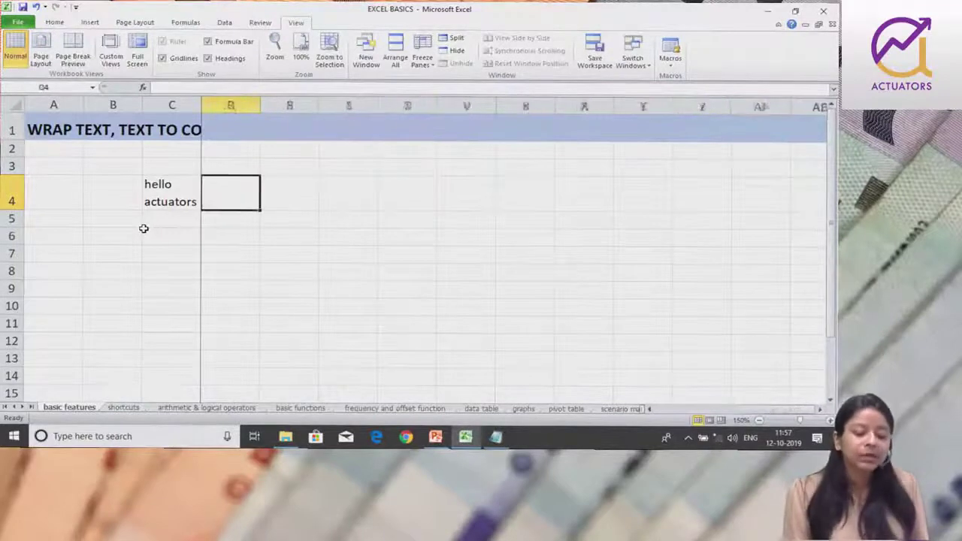
pyautogui.press('Left')
pyautogui.press('Left')
pyautogui.press('Left')
pyautogui.press('Right')
pyautogui.press('Right')
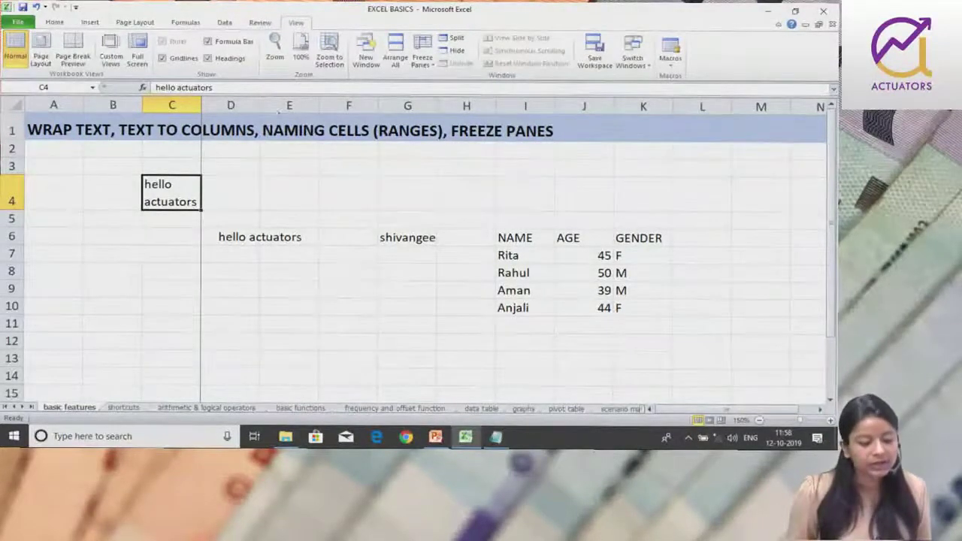
# Step: Unfreeze columns A–C and pick empty cells G3 and G4
pyautogui.click(396, 51)
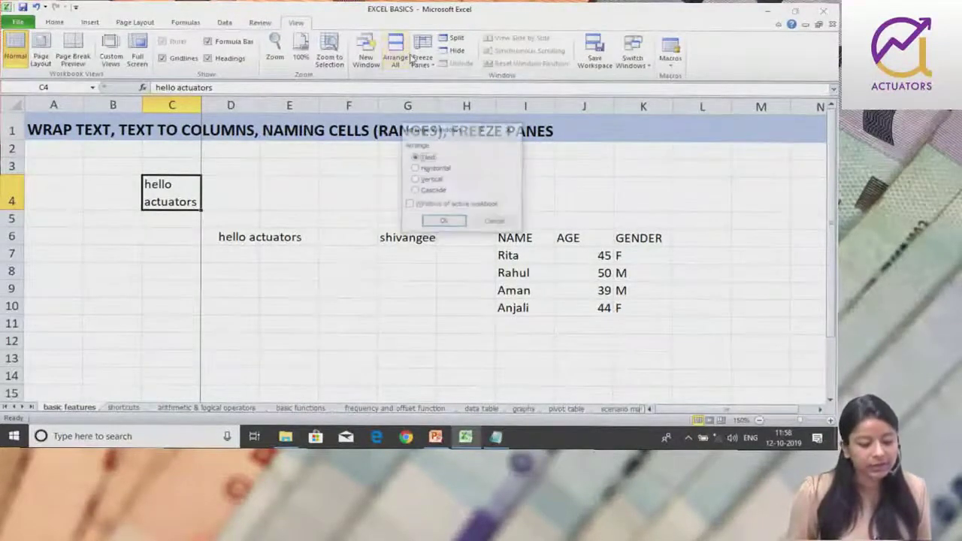
pyautogui.click(496, 223)
pyautogui.click(422, 52)
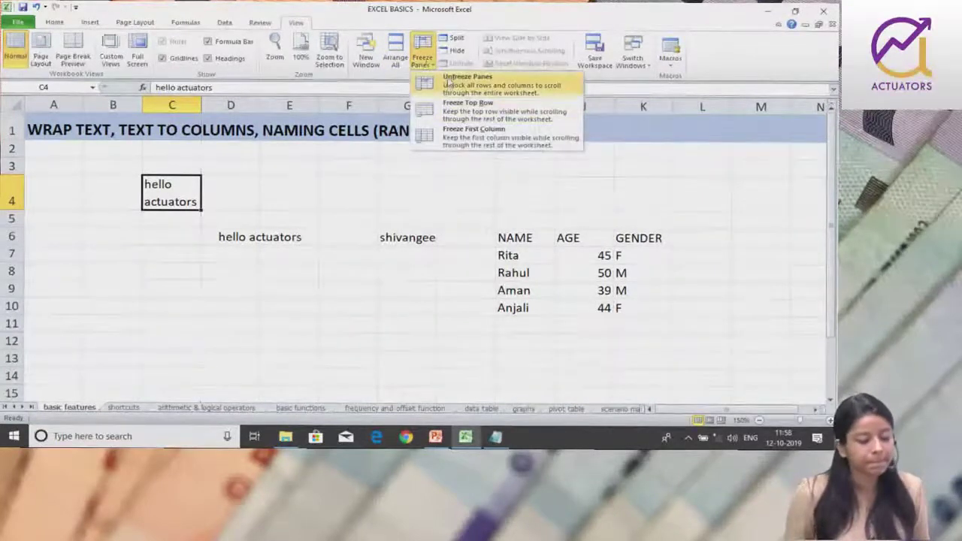
pyautogui.click(446, 84)
pyautogui.click(298, 177)
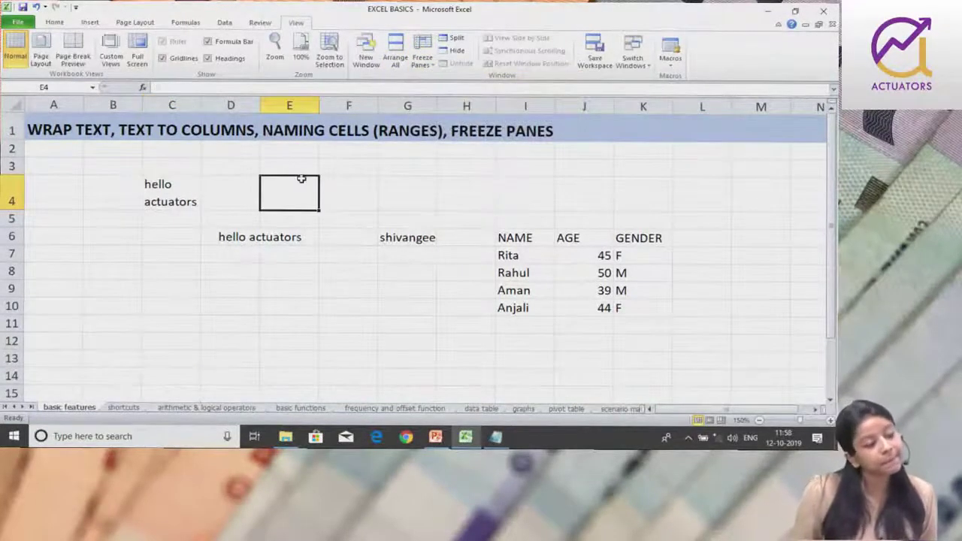
pyautogui.click(400, 173)
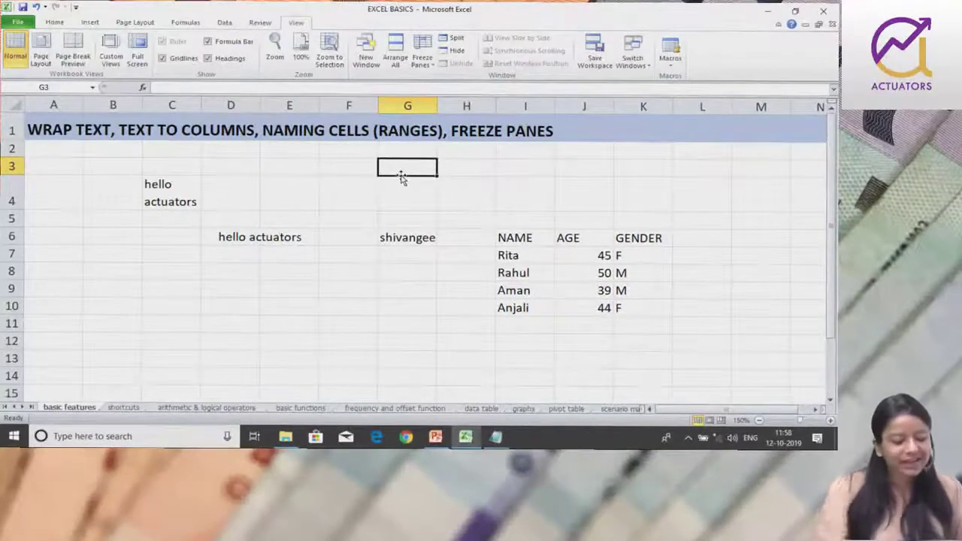
pyautogui.press('Down')
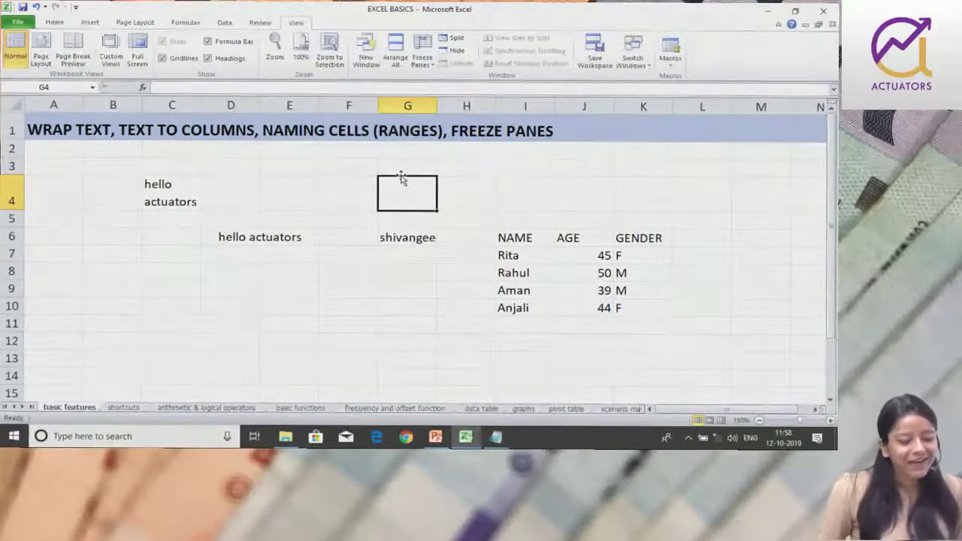
# Step: Select column D, move among cells D4, D5, G5 and G4, then switch to the PowerPoint slides
pyautogui.click(231, 107)
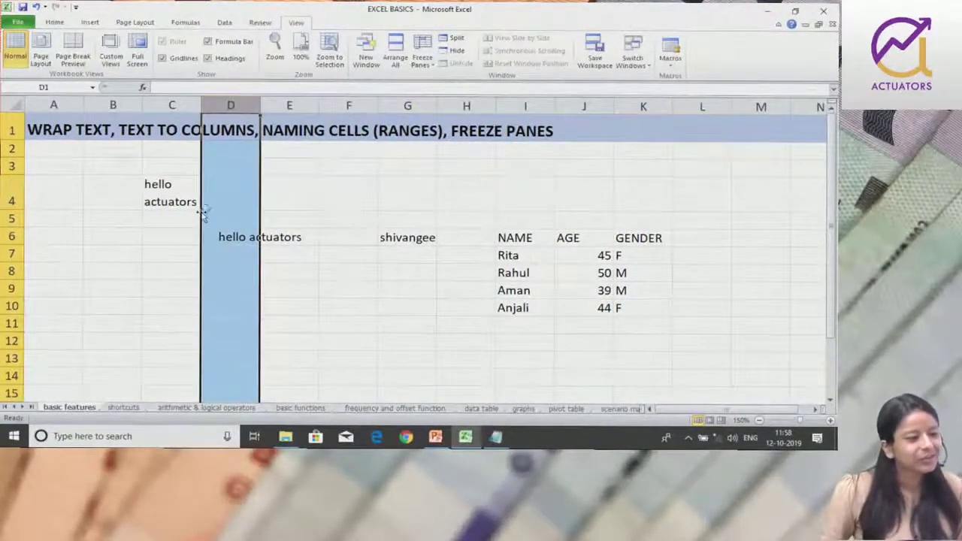
pyautogui.click(241, 196)
pyautogui.press('Down')
pyautogui.press('Right')
pyautogui.press('Right')
pyautogui.press('Right')
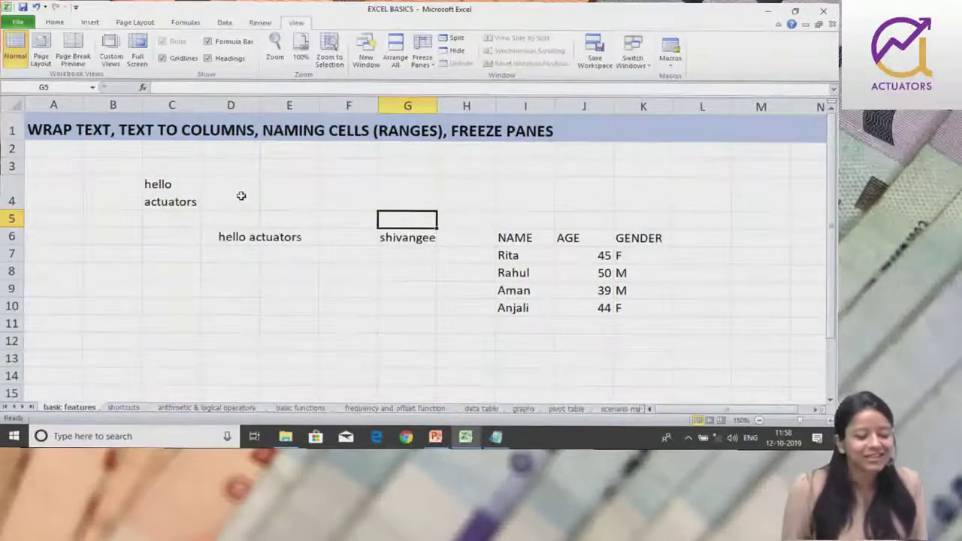
pyautogui.click(397, 180)
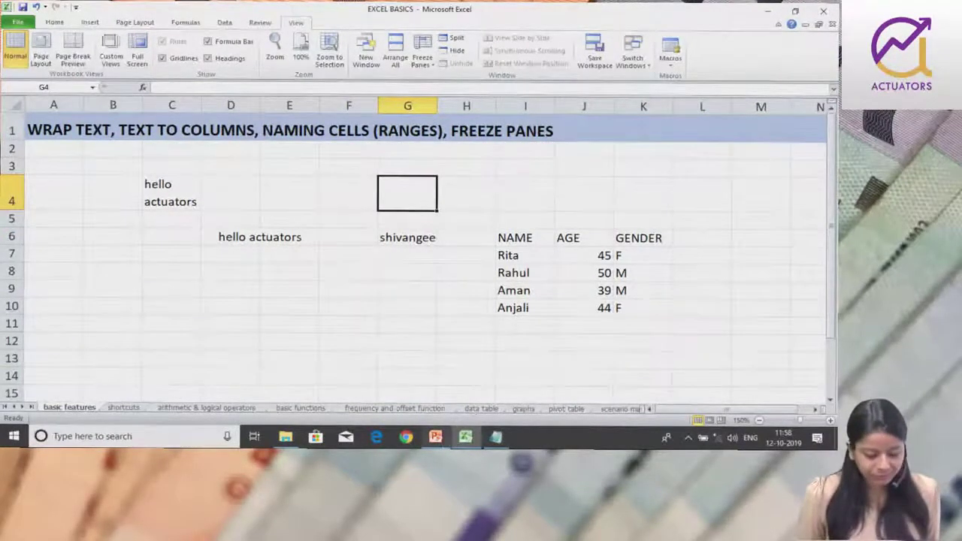
pyautogui.click(433, 444)
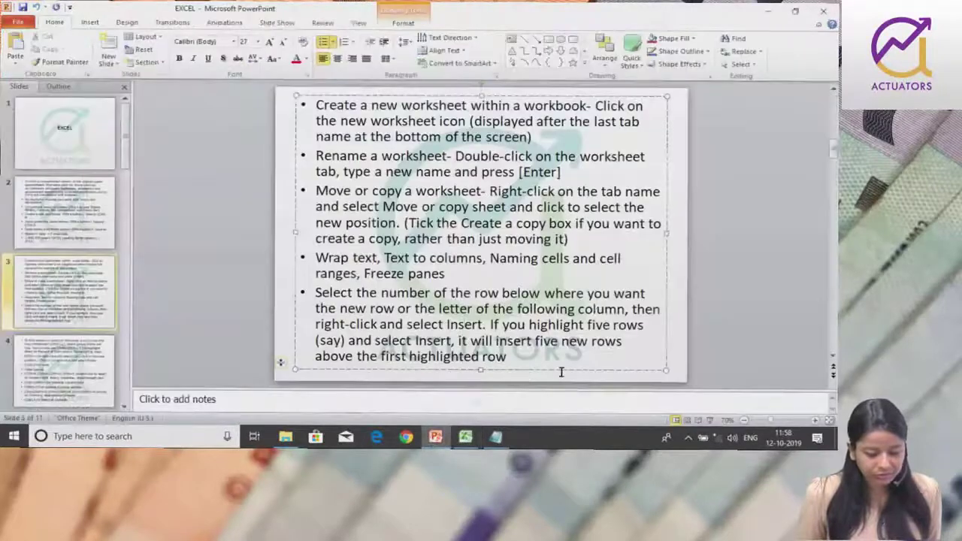
# Step: Deselect the slide's text box and return to the Excel workbook
pyautogui.click(677, 339)
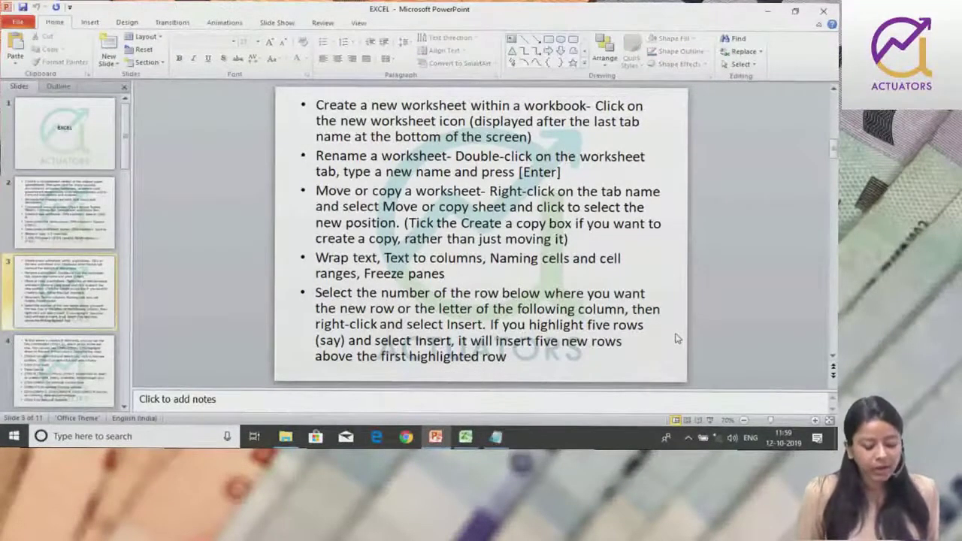
pyautogui.click(466, 438)
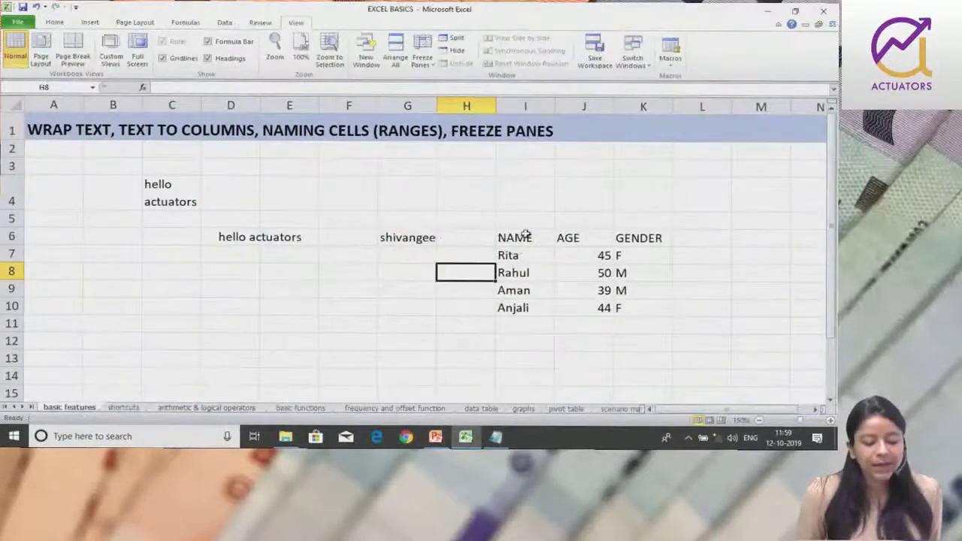
# Step: Check the Rita and AGE heading cells, then select the entire AGE column J
pyautogui.moveTo(526, 236)
pyautogui.mouseDown()
pyautogui.moveTo(527, 256)
pyautogui.moveTo(594, 308)
pyautogui.mouseUp()
pyautogui.click(544, 256)
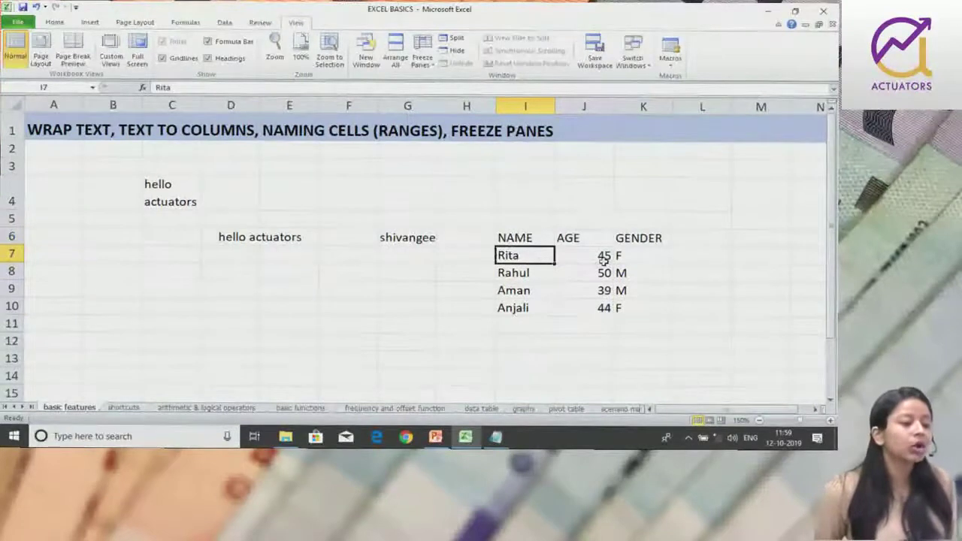
pyautogui.click(569, 238)
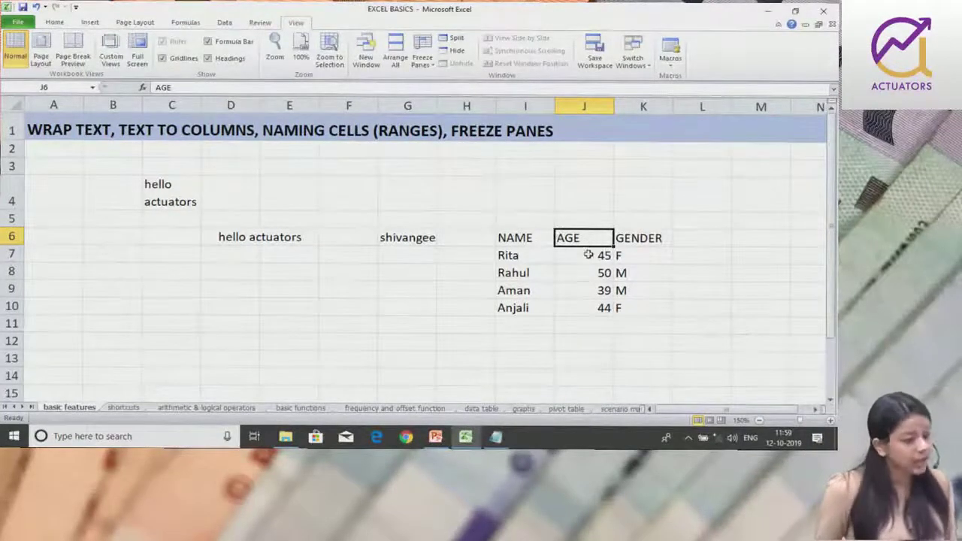
pyautogui.click(583, 105)
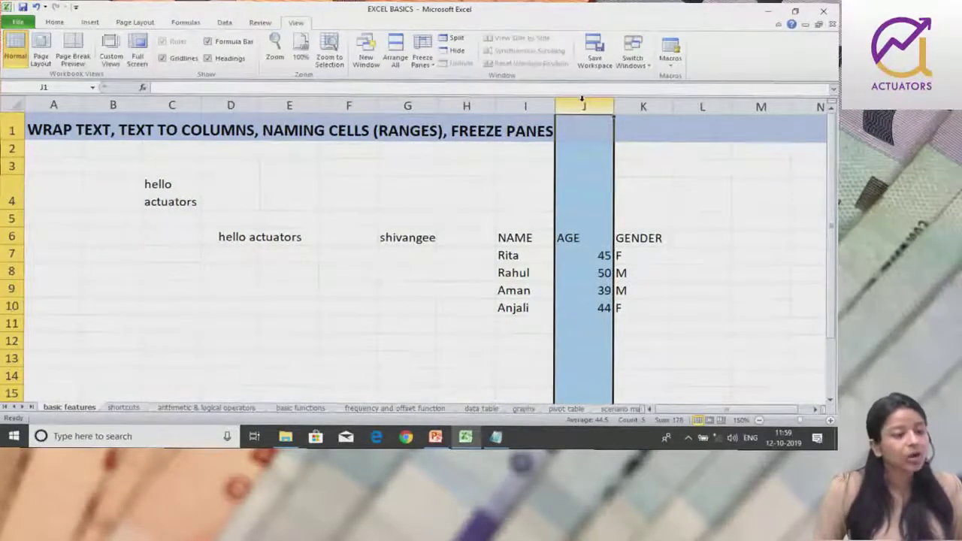
pyautogui.rightClick(585, 108)
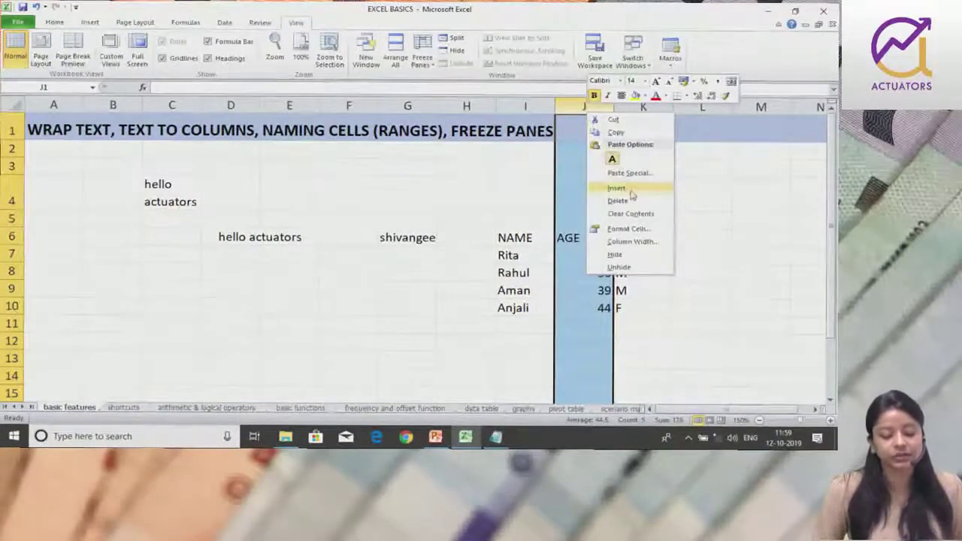
# Step: Insert an empty column J before AGE, shifting AGE and GENDER into columns K and L
pyautogui.click(617, 188)
pyautogui.click(627, 221)
pyautogui.moveTo(598, 225); pyautogui.dragTo(589, 391)
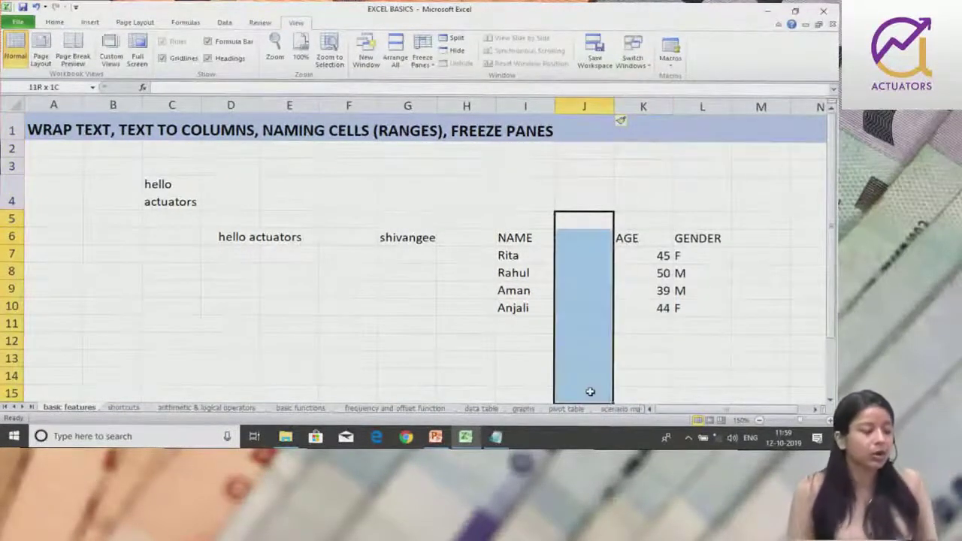
pyautogui.click(534, 284)
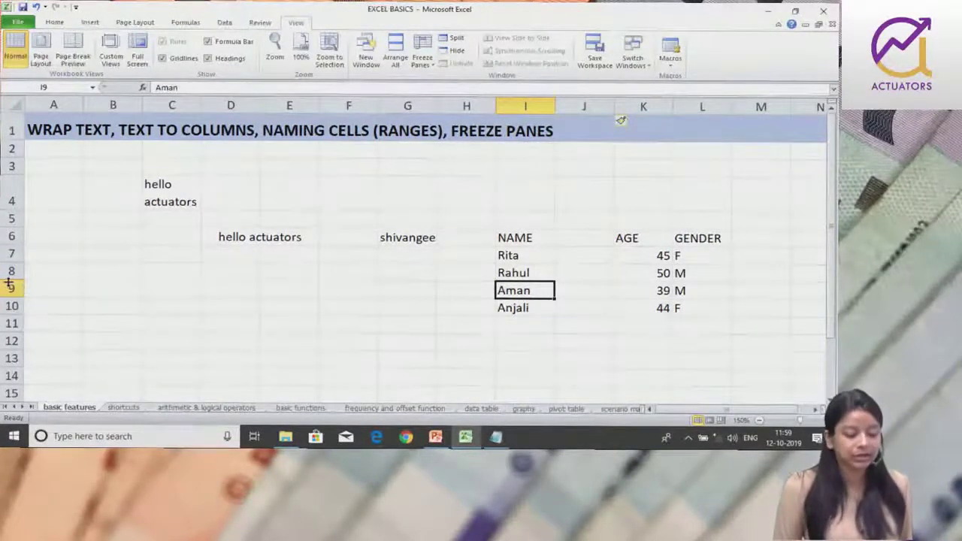
pyautogui.click(11, 288)
# Step: Insert a blank row 9 above Aman and check the shifted Aman and Anjali rows
pyautogui.rightClick(10, 290)
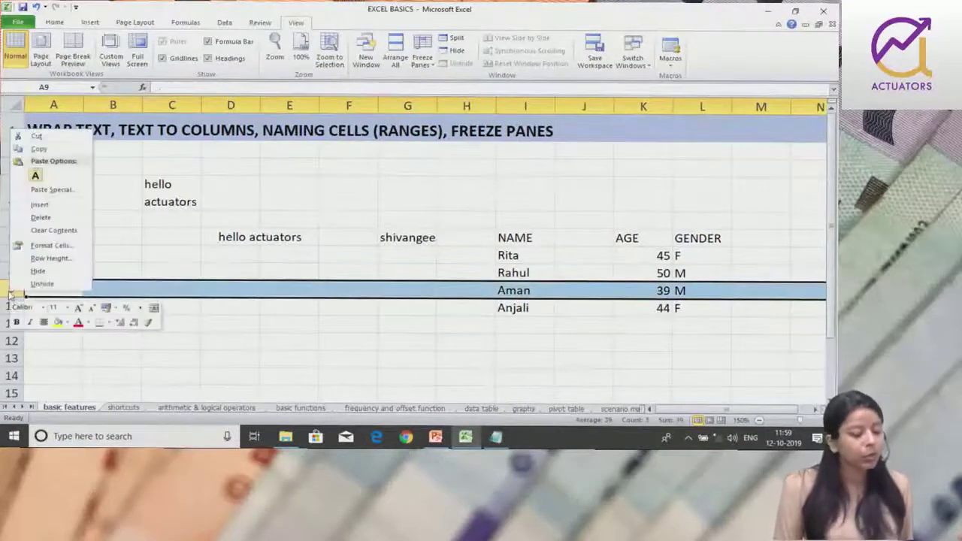
pyautogui.click(39, 204)
pyautogui.click(568, 293)
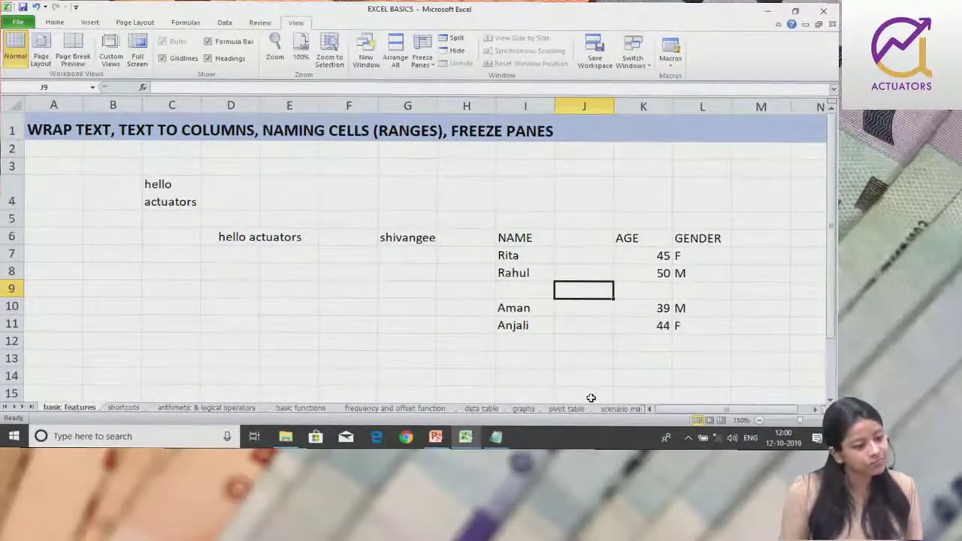
pyautogui.click(520, 355)
pyautogui.click(547, 327)
pyautogui.moveTo(526, 308); pyautogui.dragTo(535, 363)
pyautogui.click(12, 306)
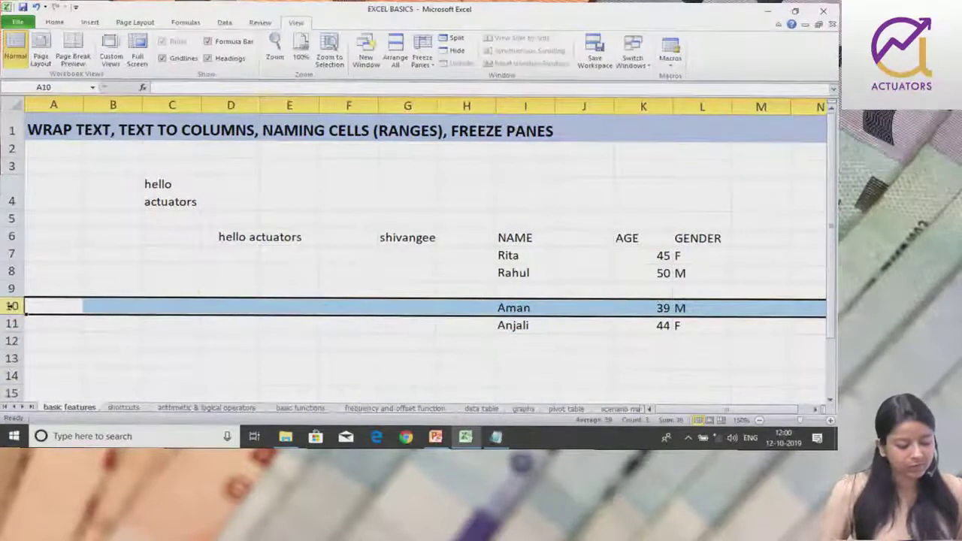
pyautogui.click(338, 268)
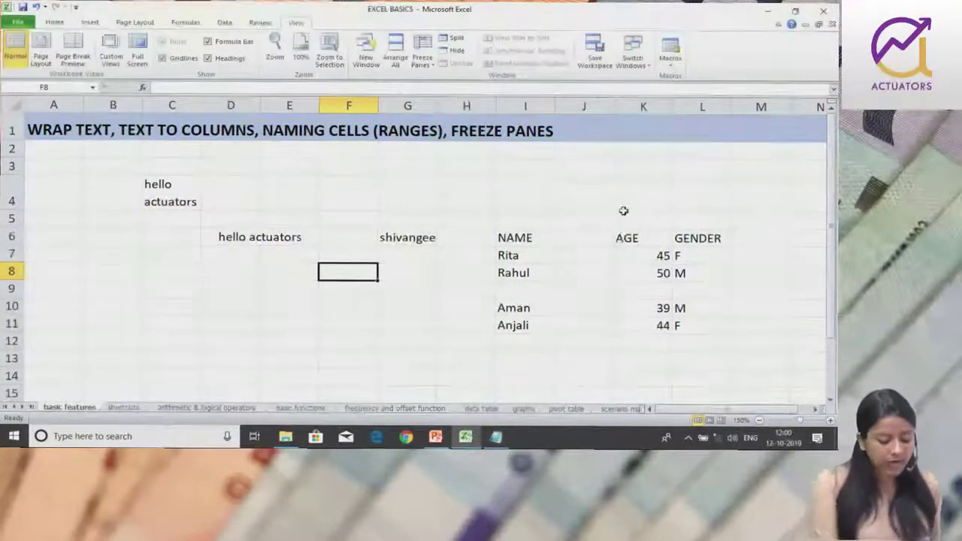
# Step: Delete the added row and column with Ctrl+minus, restoring the table to I6:K10
pyautogui.press('Down')
pyautogui.hotkey('shift', 'space')
pyautogui.hotkey('ctrl', '-')
pyautogui.press('Right')
pyautogui.press('Right')
pyautogui.press('Right')
pyautogui.hotkey('ctrl', 'space')
pyautogui.hotkey('ctrl', '-')
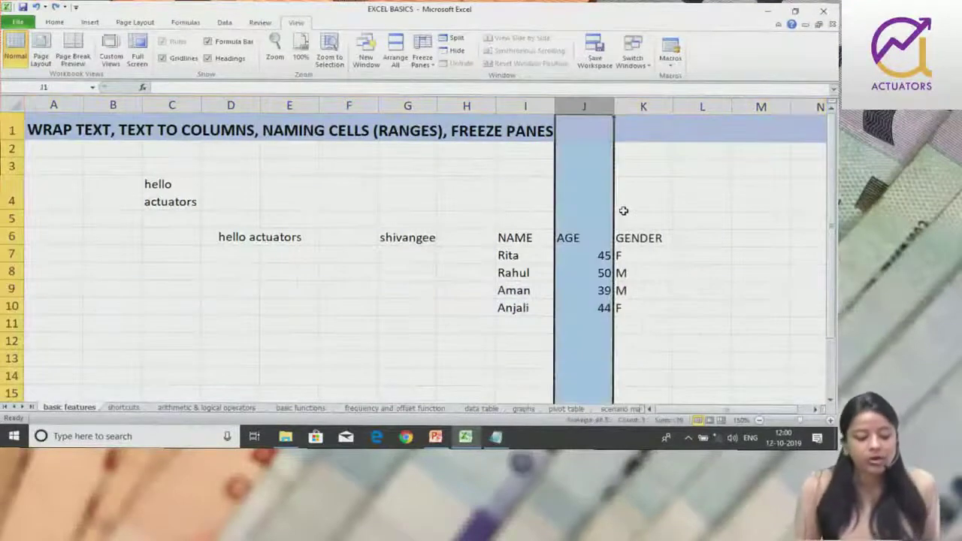
# Step: Delete the AGE and GENDER columns J:K, then undo the deletion
pyautogui.click(624, 209)
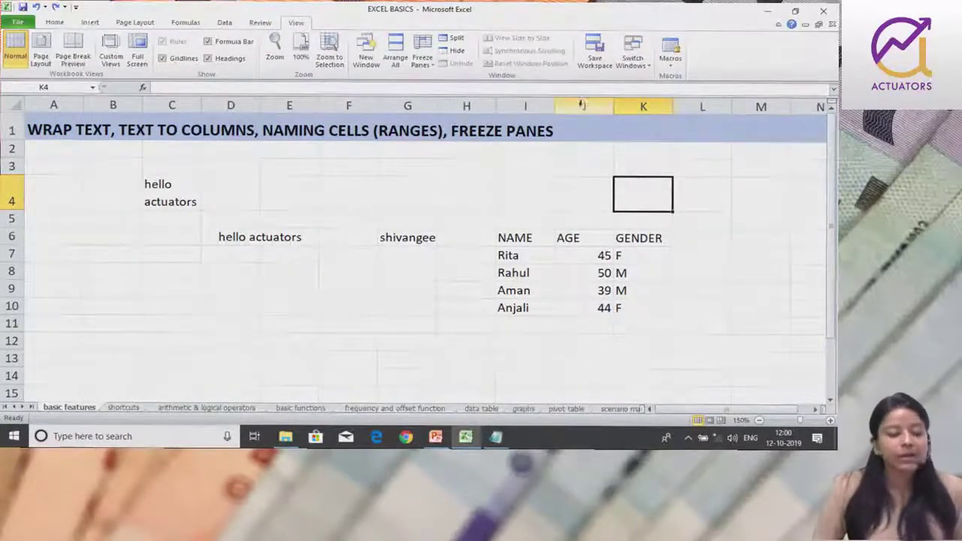
pyautogui.moveTo(586, 106)
pyautogui.mouseDown()
pyautogui.moveTo(635, 96)
pyautogui.moveTo(640, 106)
pyautogui.mouseUp()
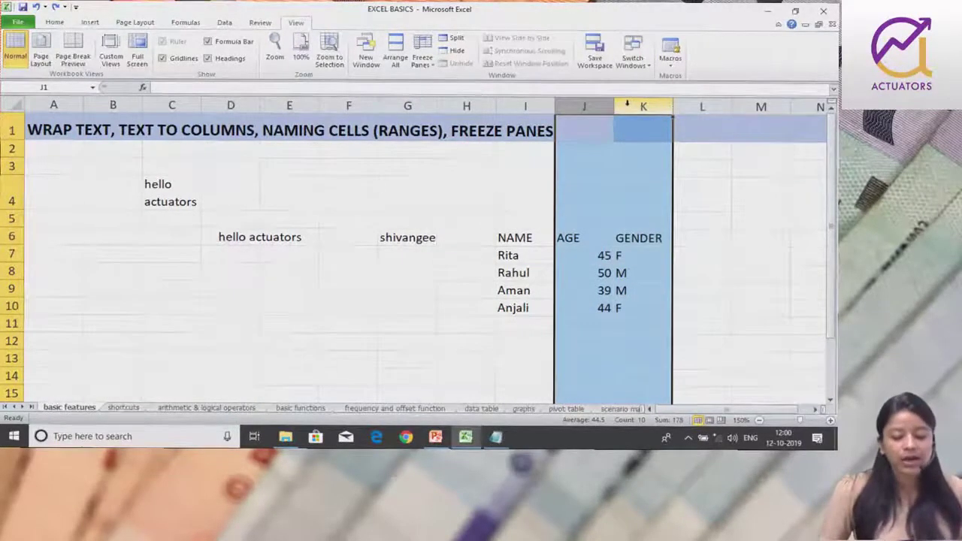
pyautogui.rightClick(627, 105)
pyautogui.click(651, 191)
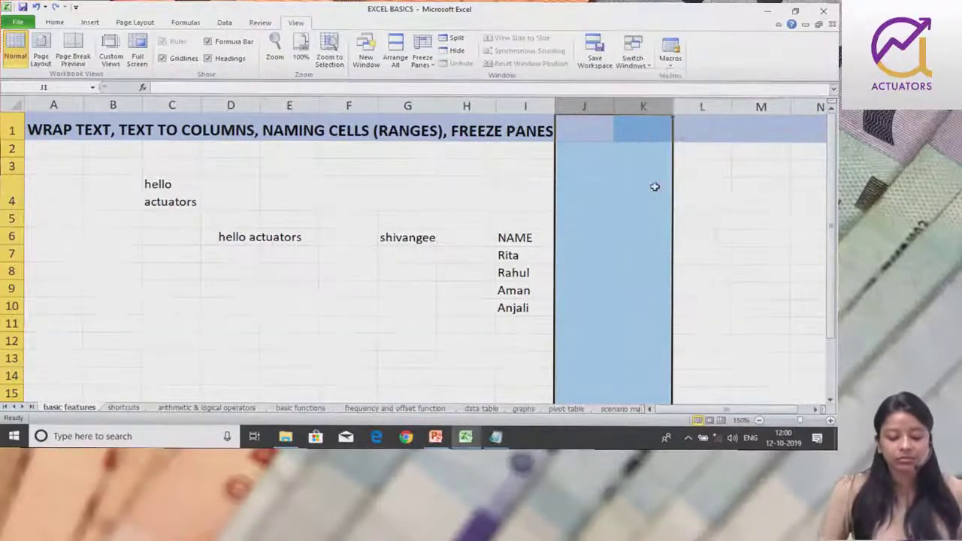
pyautogui.hotkey('ctrl', 'z')
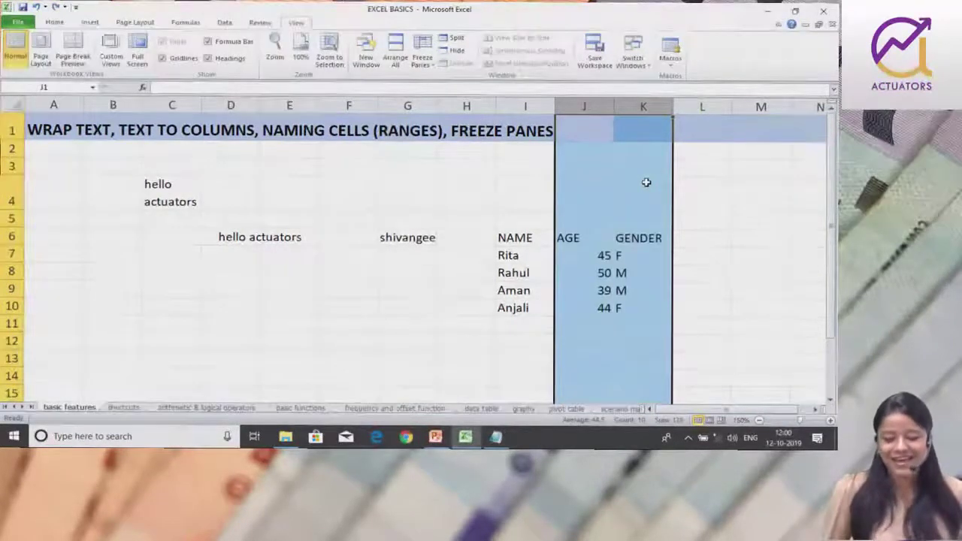
# Step: Insert two empty columns at J:K, shifting AGE and GENDER to L and M
pyautogui.rightClick(642, 102)
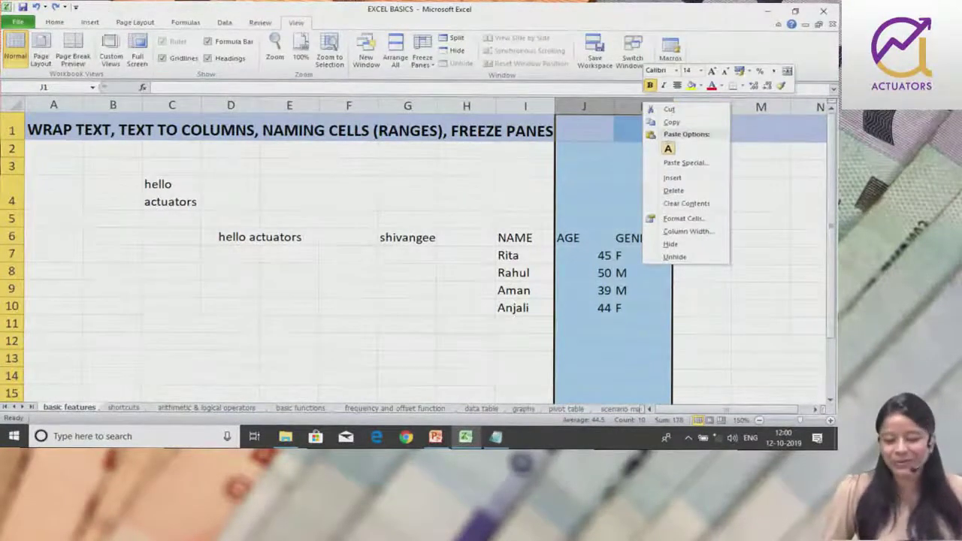
pyautogui.click(657, 238)
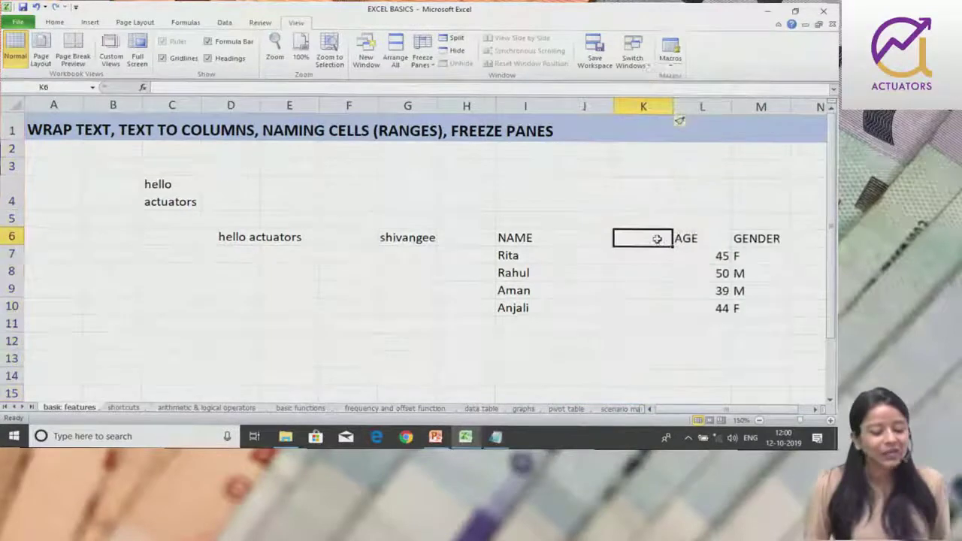
pyautogui.moveTo(597, 203); pyautogui.dragTo(630, 339)
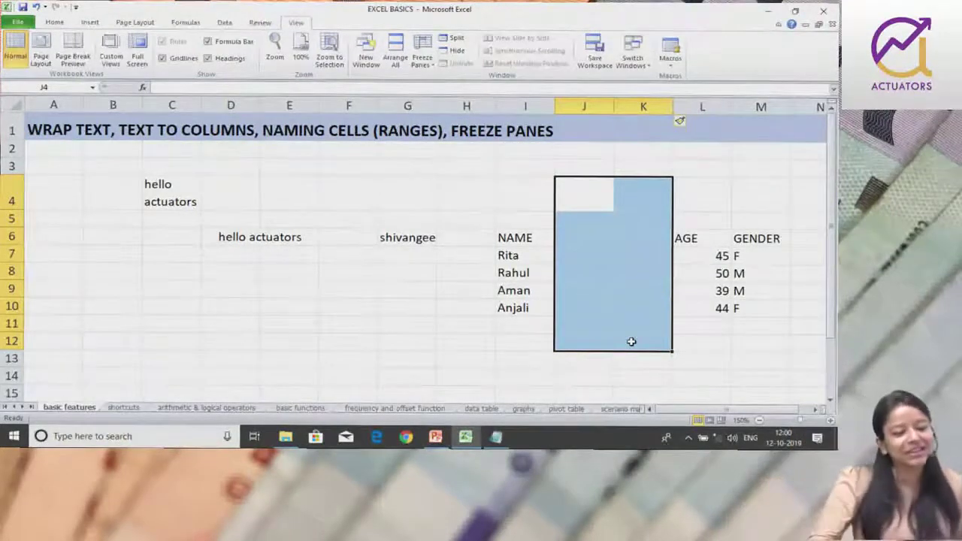
# Step: Undo the column insertion so AGE and GENDER return to J and K
pyautogui.click(658, 322)
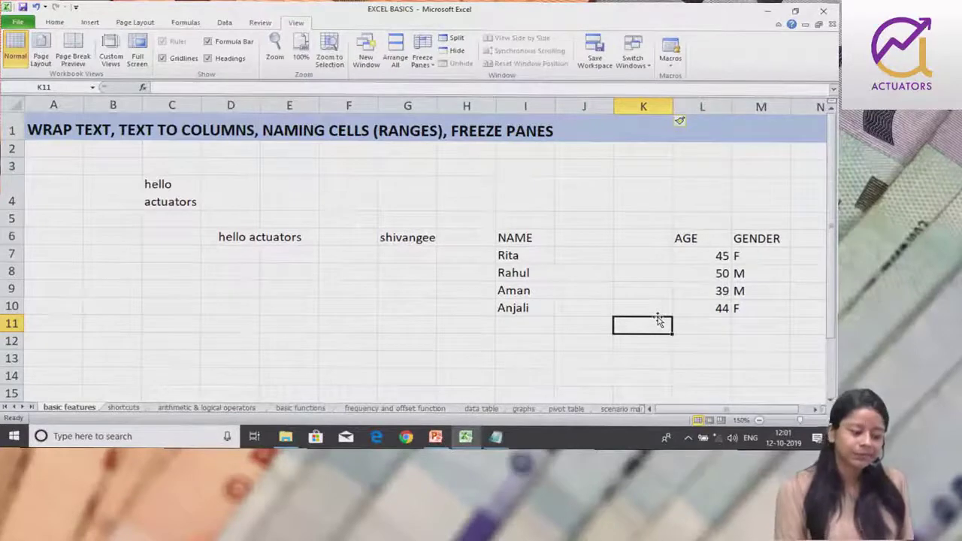
pyautogui.hotkey('ctrl', 'z')
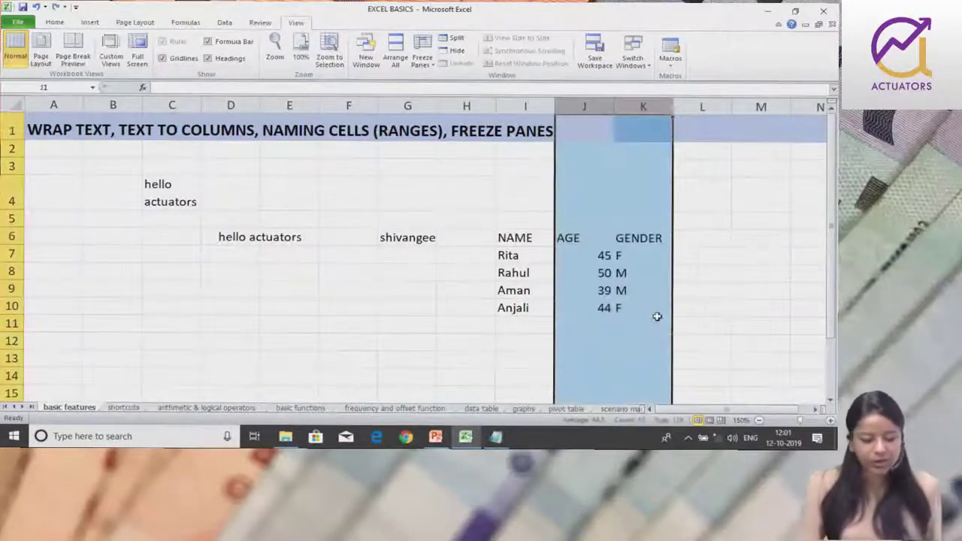
pyautogui.click(656, 319)
# Step: Check the next shortcuts slide in PowerPoint, then return to Excel's shortcuts sheet
pyautogui.click(435, 436)
pyautogui.press('Down')
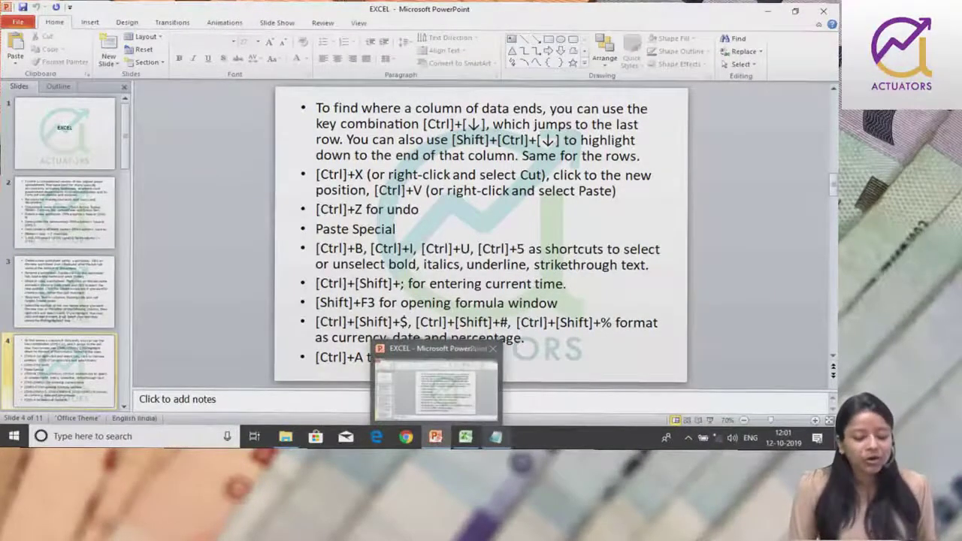
pyautogui.click(466, 436)
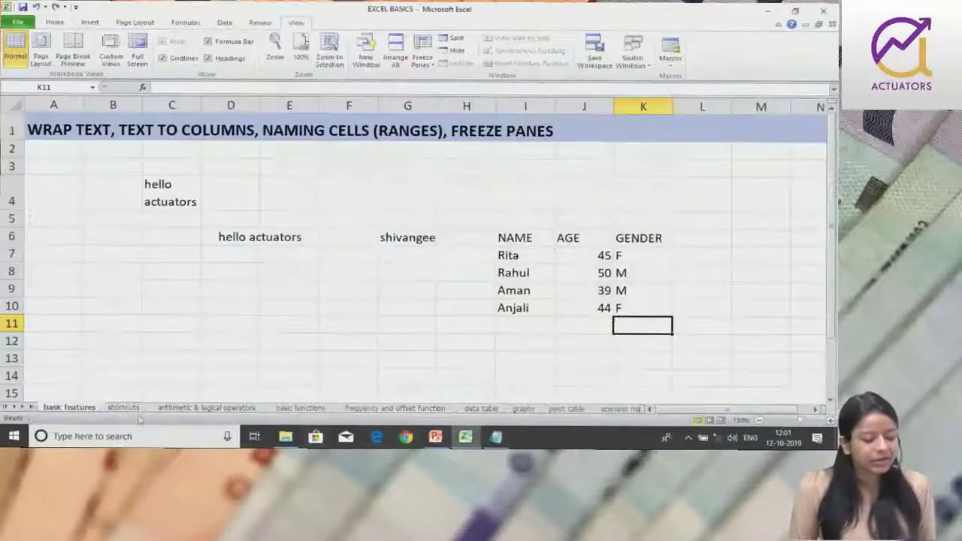
pyautogui.click(123, 407)
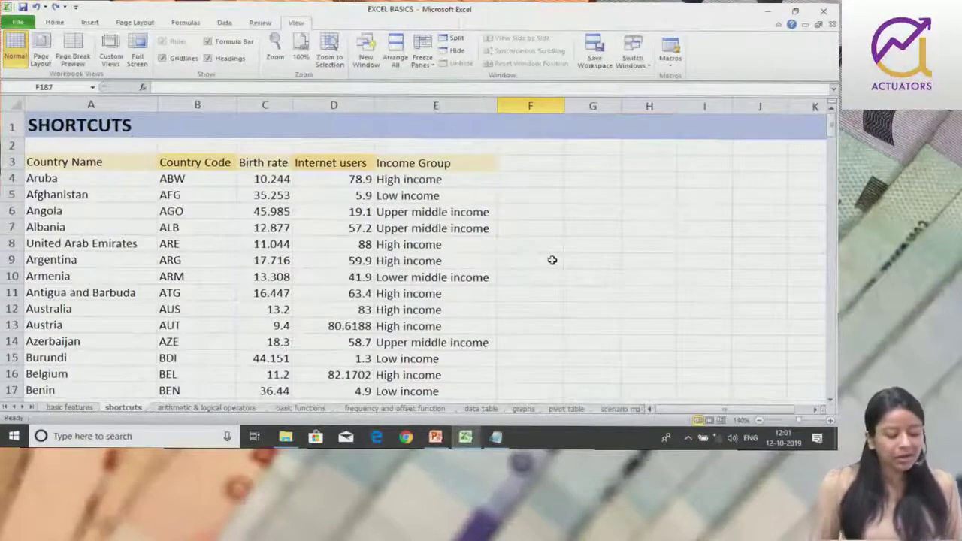
pyautogui.click(218, 163)
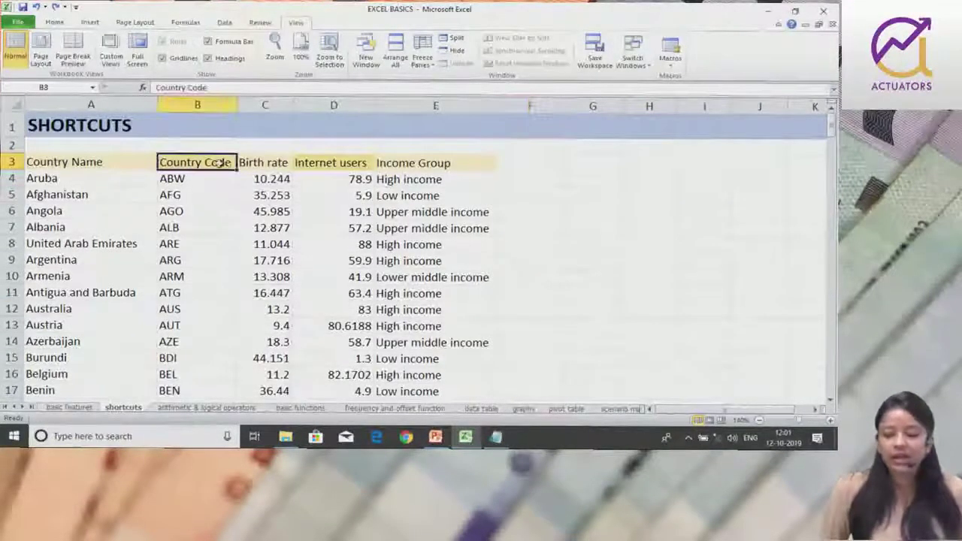
pyautogui.click(402, 196)
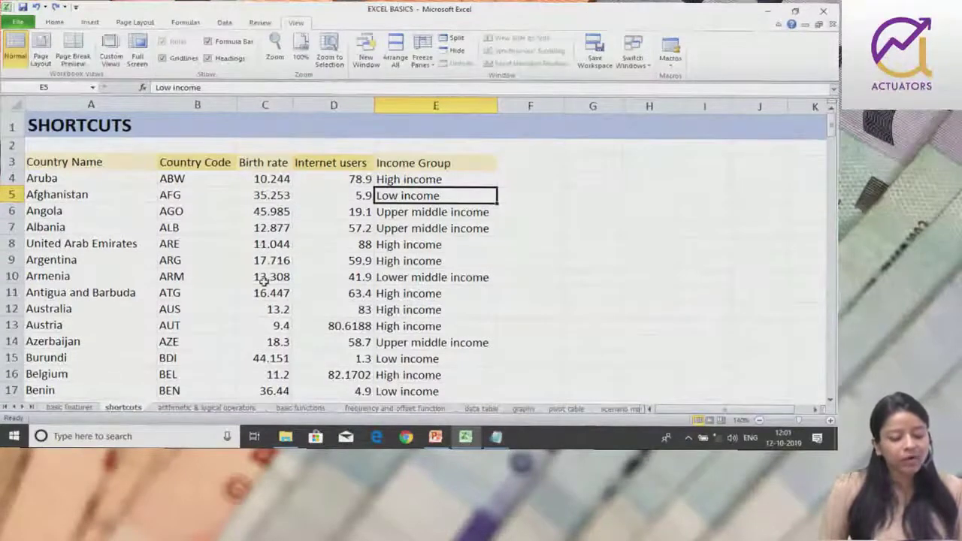
pyautogui.click(249, 277)
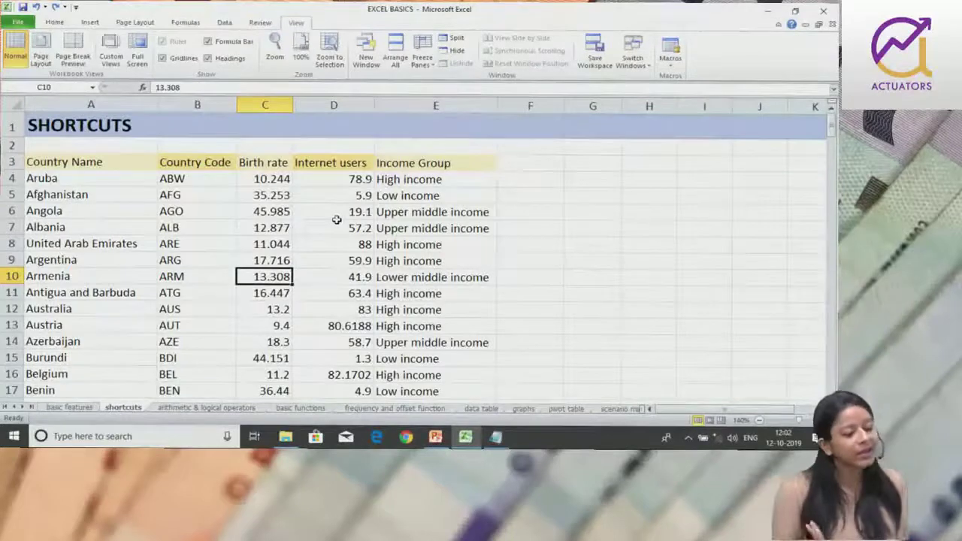
pyautogui.click(416, 191)
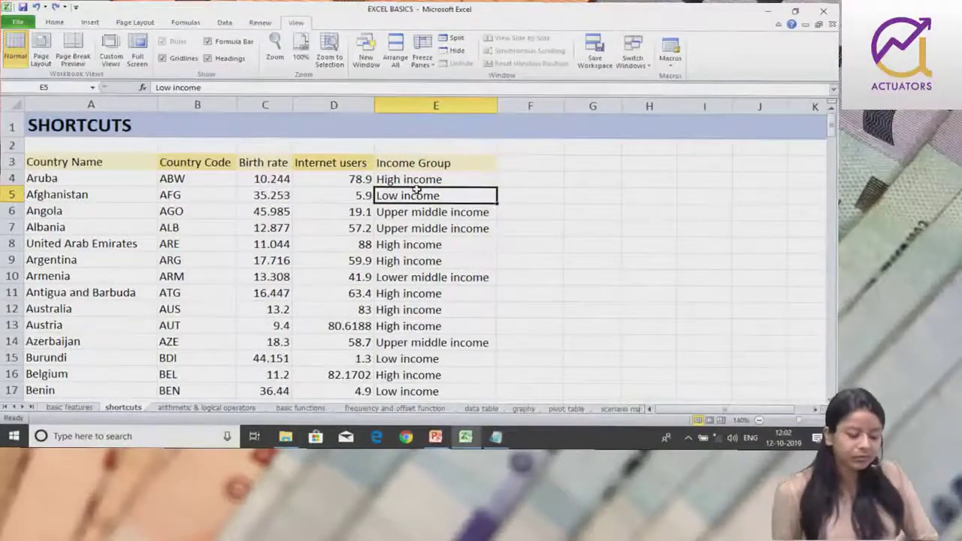
pyautogui.click(410, 229)
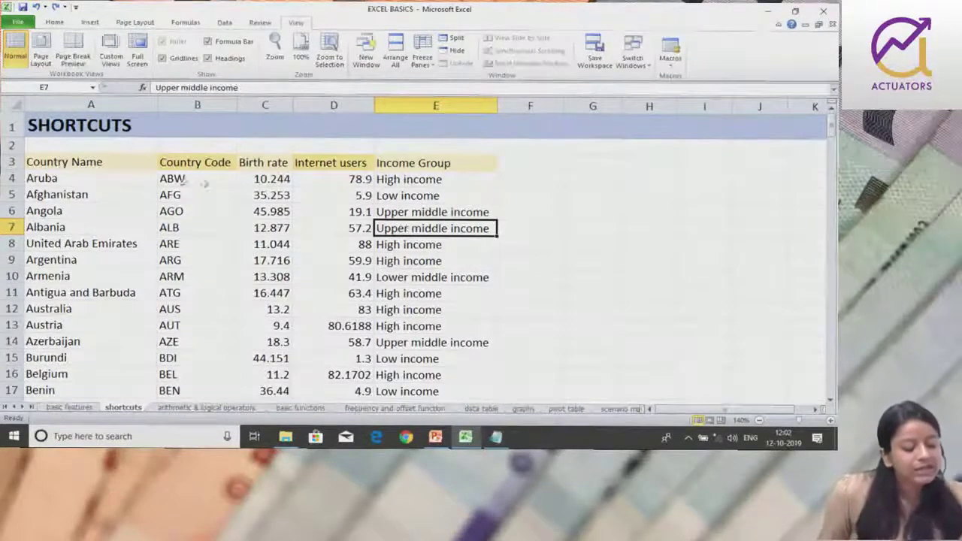
pyautogui.click(113, 165)
pyautogui.press('Right')
pyautogui.press('Right')
pyautogui.press('Right')
pyautogui.press('Left')
pyautogui.press('Down')
pyautogui.press('Down')
pyautogui.press('Down')
pyautogui.press('Down')
pyautogui.press('Down')
pyautogui.press('Right')
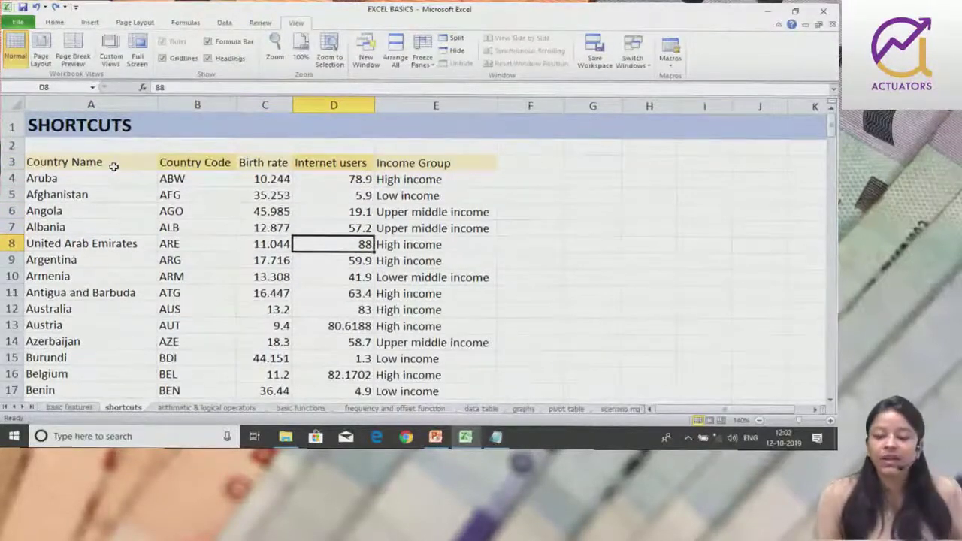
pyautogui.press('Up')
pyautogui.press('Up')
pyautogui.press('Up')
pyautogui.press('Left')
pyautogui.press('Left')
pyautogui.press('Up')
pyautogui.press('Up')
pyautogui.press('Left')
pyautogui.press('Down')
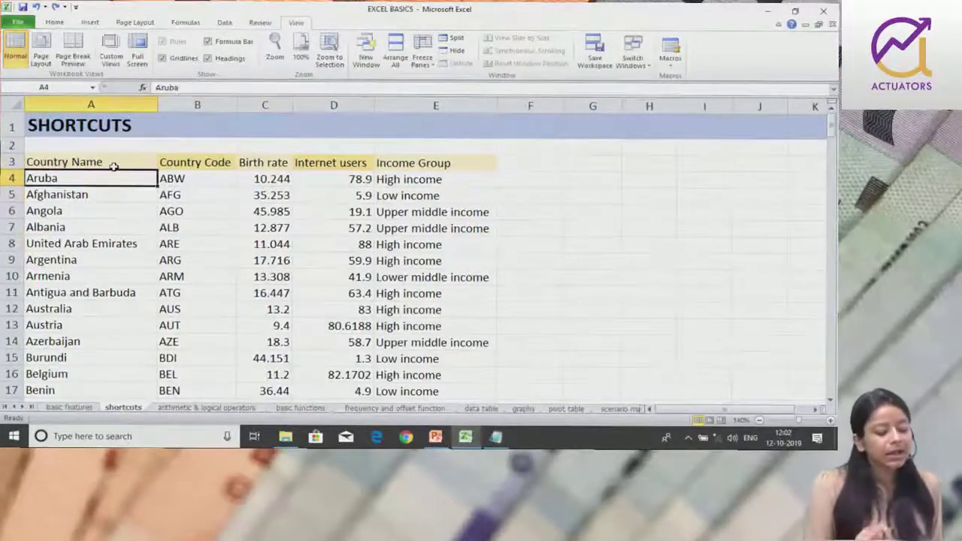
pyautogui.press('Up')
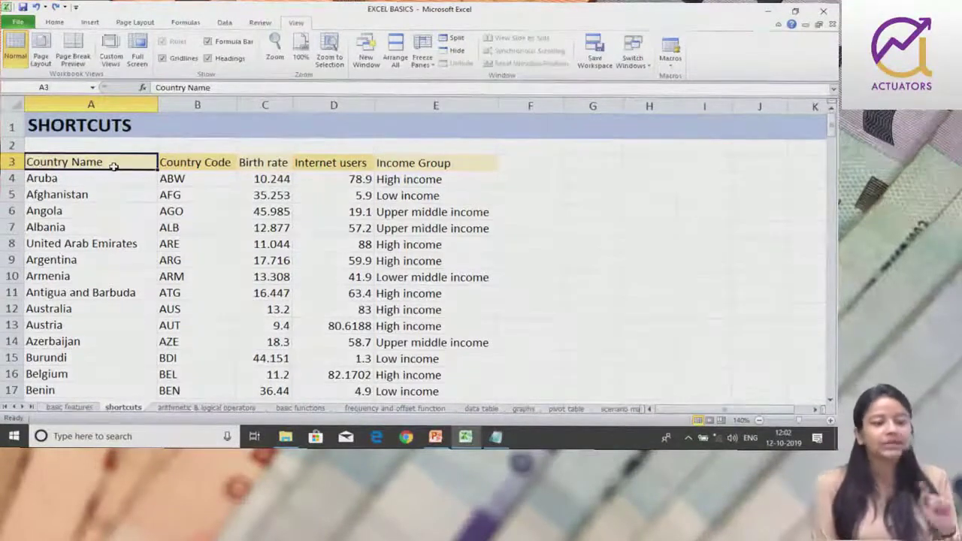
pyautogui.hotkey('ctrl', 'Down')
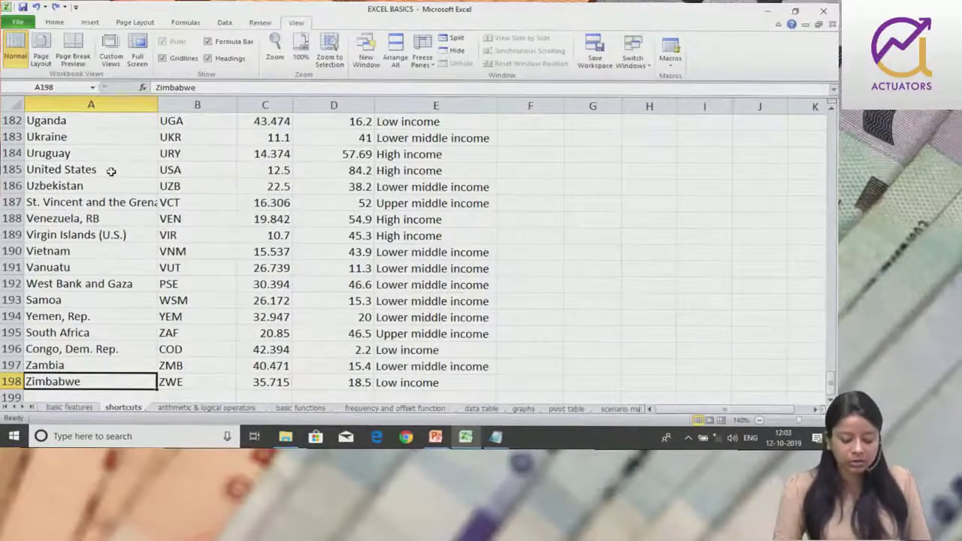
pyautogui.hotkey('ctrl', 'Down')
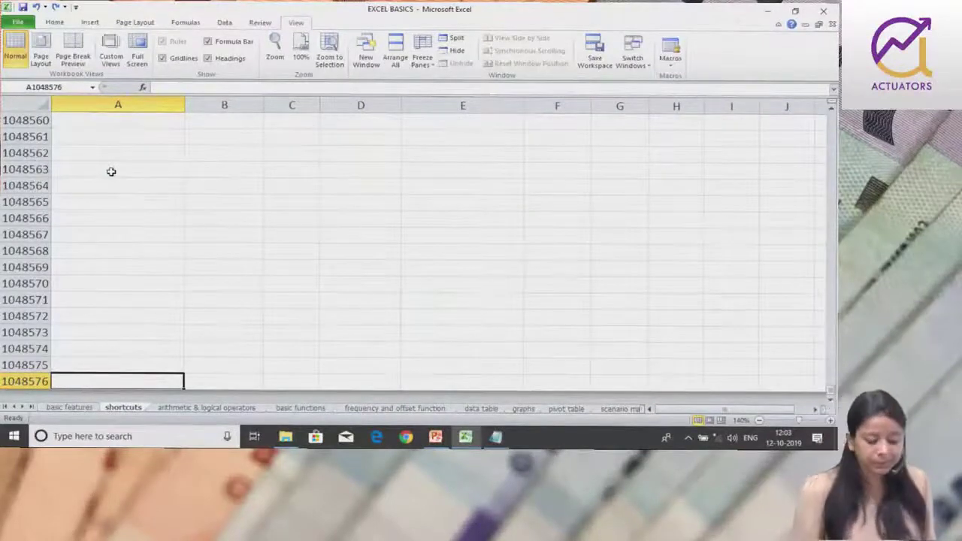
pyautogui.hotkey('ctrl', 'Up')
pyautogui.hotkey('ctrl', 'Up')
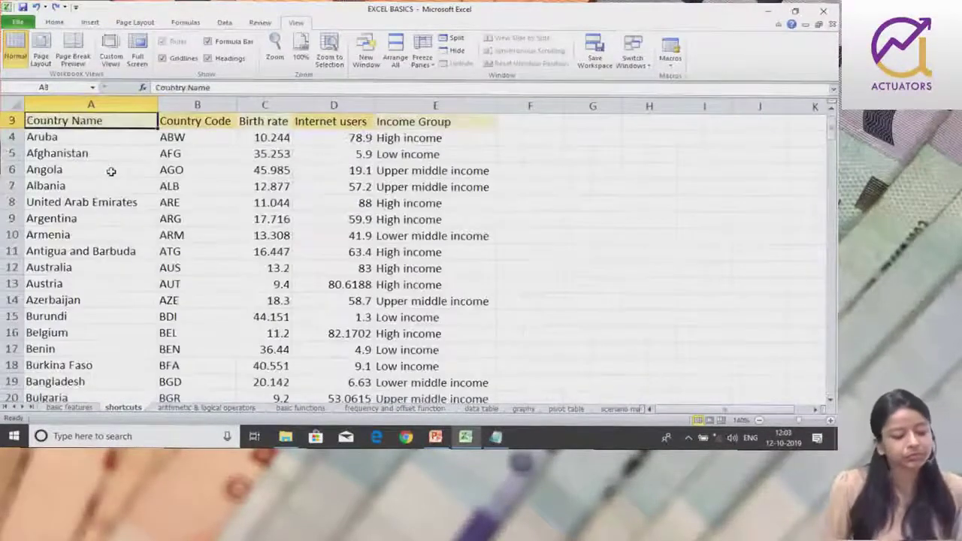
pyautogui.scroll(1, 110, 171)
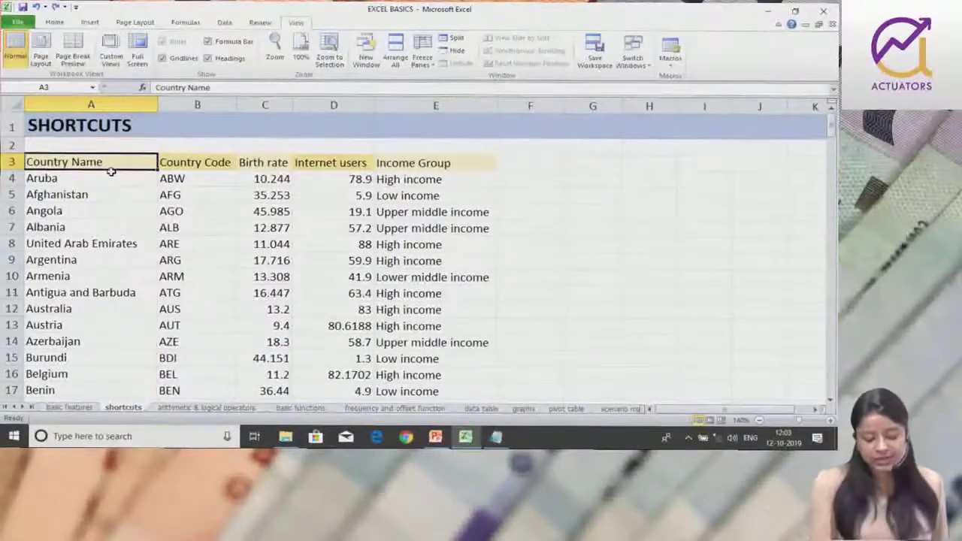
pyautogui.hotkey('ctrl', 'Right')
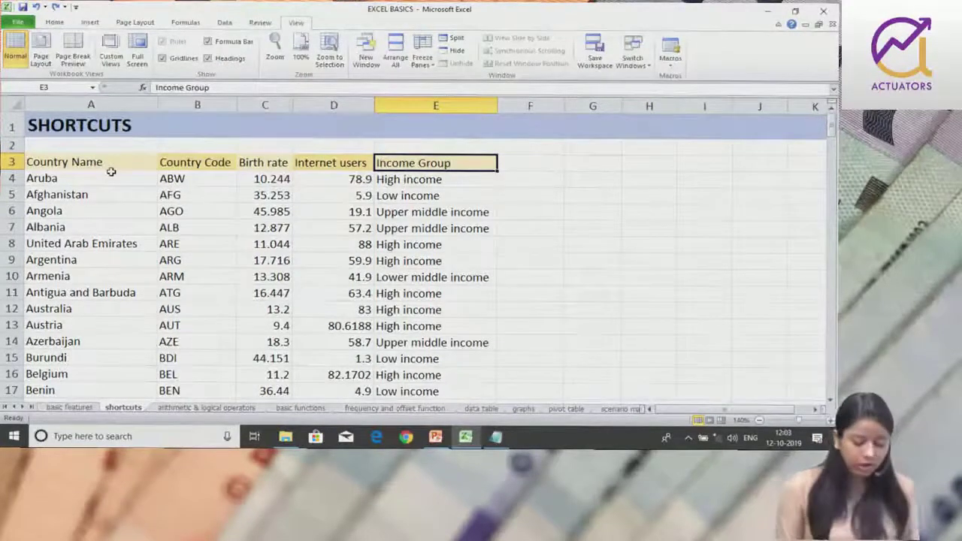
# Step: Drag-select country names downward from A3, then reset the selection to A3
pyautogui.moveTo(58, 155)
pyautogui.mouseDown()
pyautogui.moveTo(68, 436)
pyautogui.moveTo(106, 280)
pyautogui.mouseUp()
pyautogui.scroll(18, 106, 280)
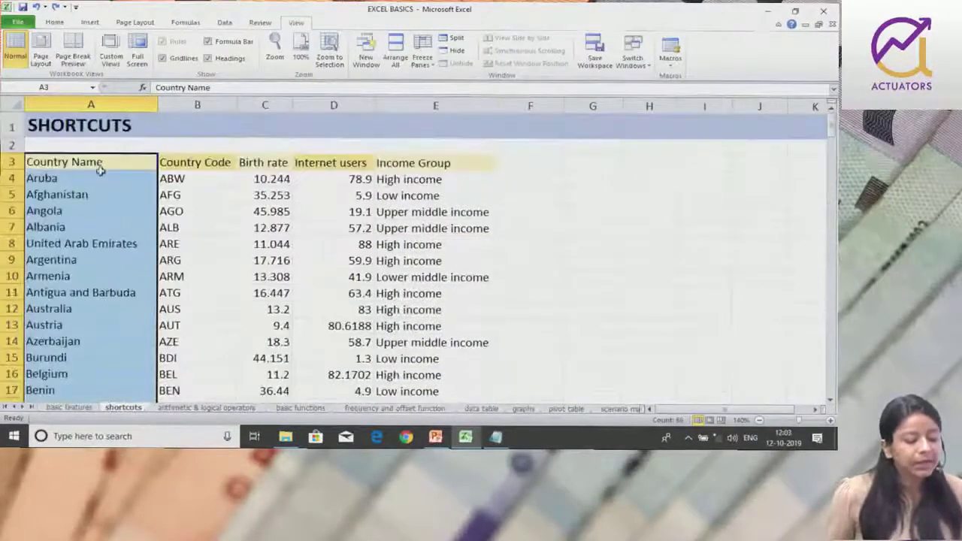
pyautogui.click(103, 165)
pyautogui.moveTo(103, 164)
pyautogui.mouseDown()
pyautogui.moveTo(120, 444)
pyautogui.moveTo(103, 322)
pyautogui.mouseUp()
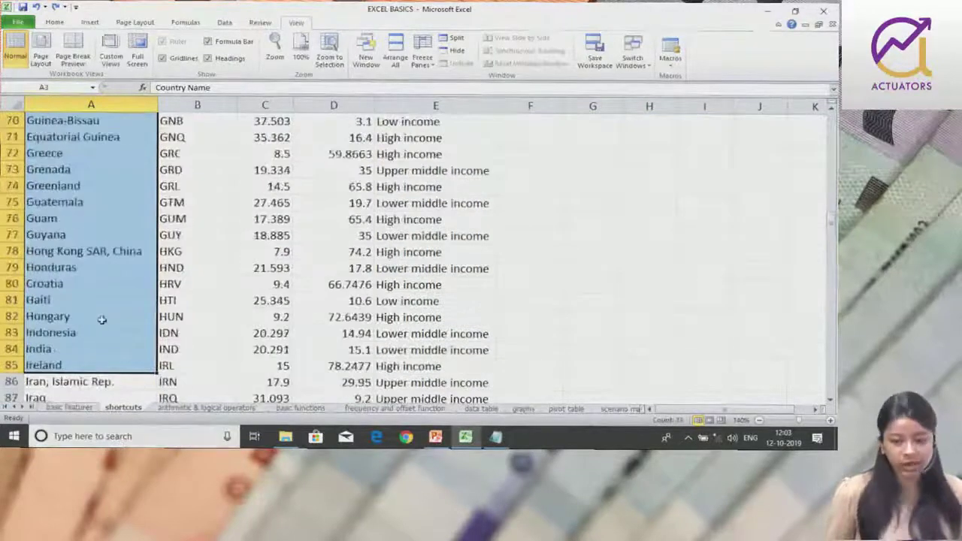
pyautogui.scroll(6, 72, 278)
pyautogui.scroll(15, 72, 278)
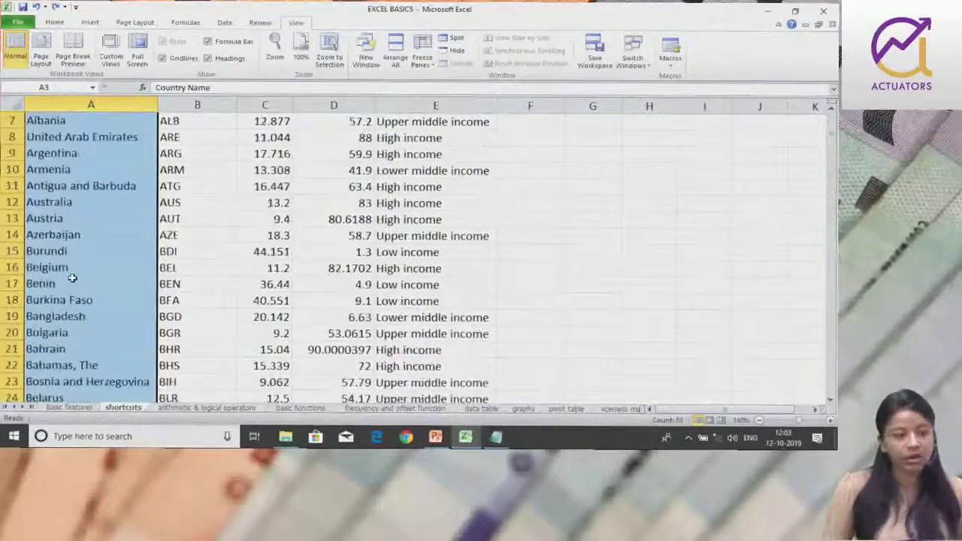
pyautogui.scroll(2, 72, 279)
pyautogui.click(100, 164)
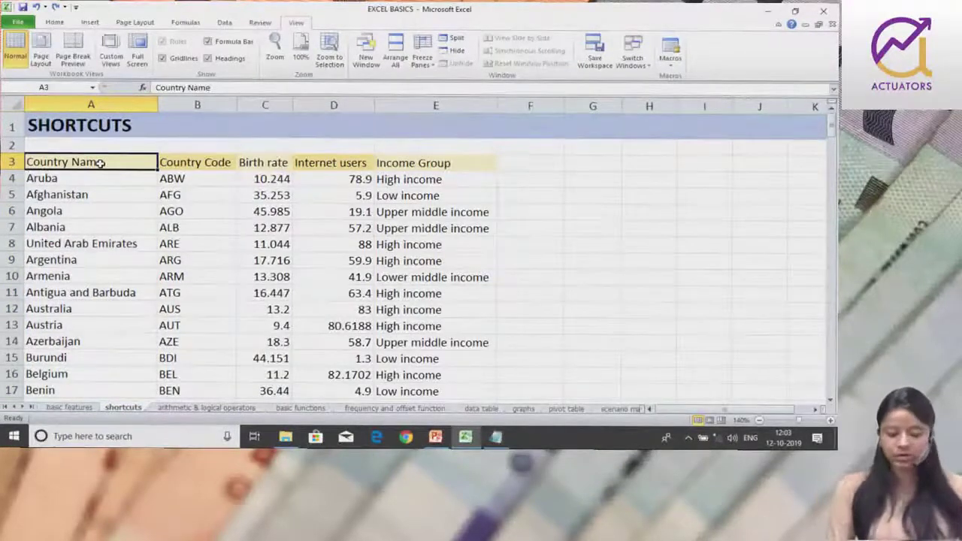
# Step: Extend the selection from A3 down to Zimbabwe in A198 and across to Income Group, then clear it
pyautogui.hotkey('ctrl', 'shift', 'Down')
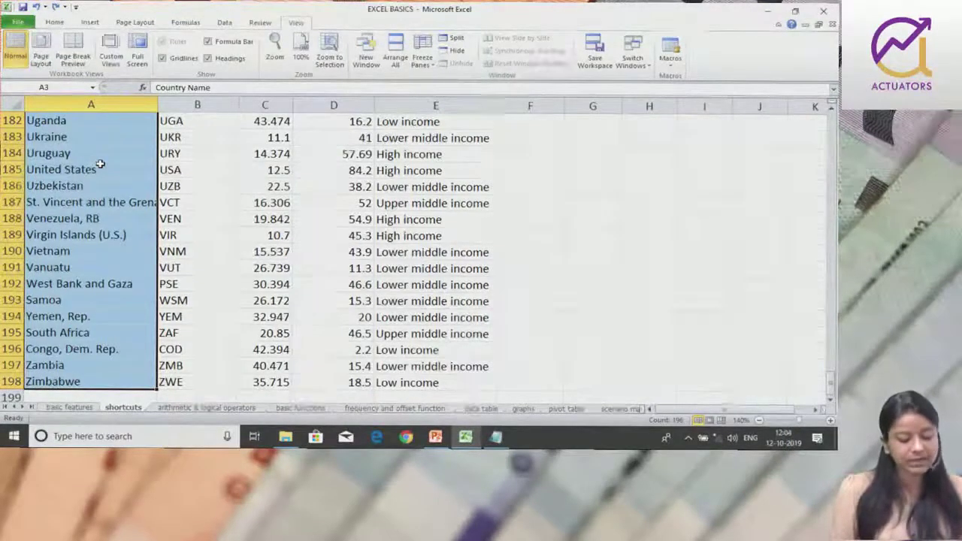
pyautogui.hotkey('ctrl', 'shift', 'Right')
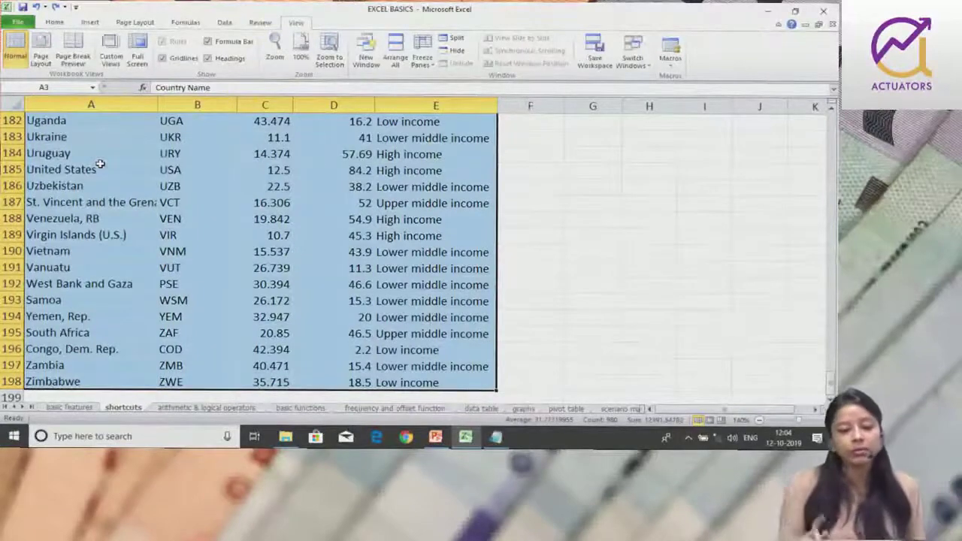
pyautogui.scroll(7, 100, 164)
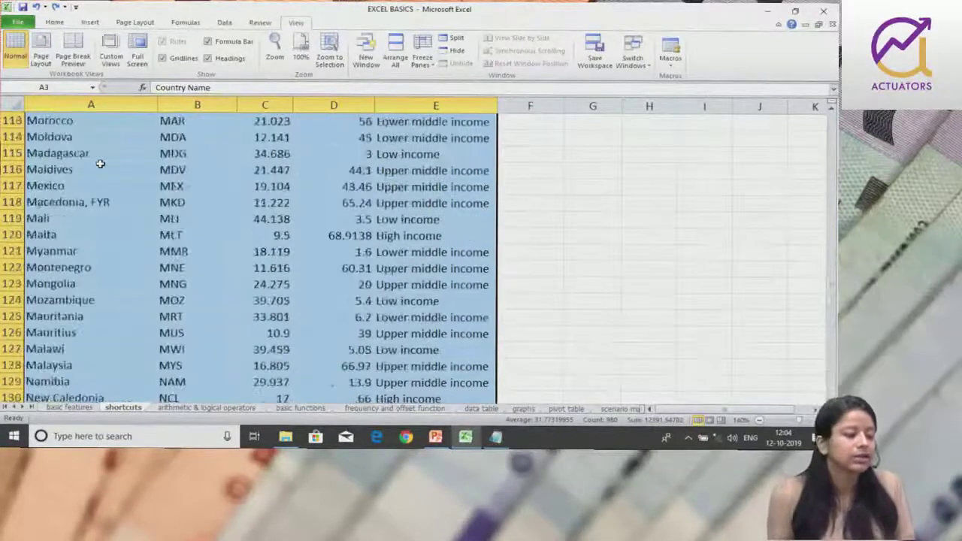
pyautogui.scroll(11, 100, 164)
pyautogui.scroll(7, 100, 164)
pyautogui.scroll(9, 100, 164)
pyautogui.scroll(7, 100, 163)
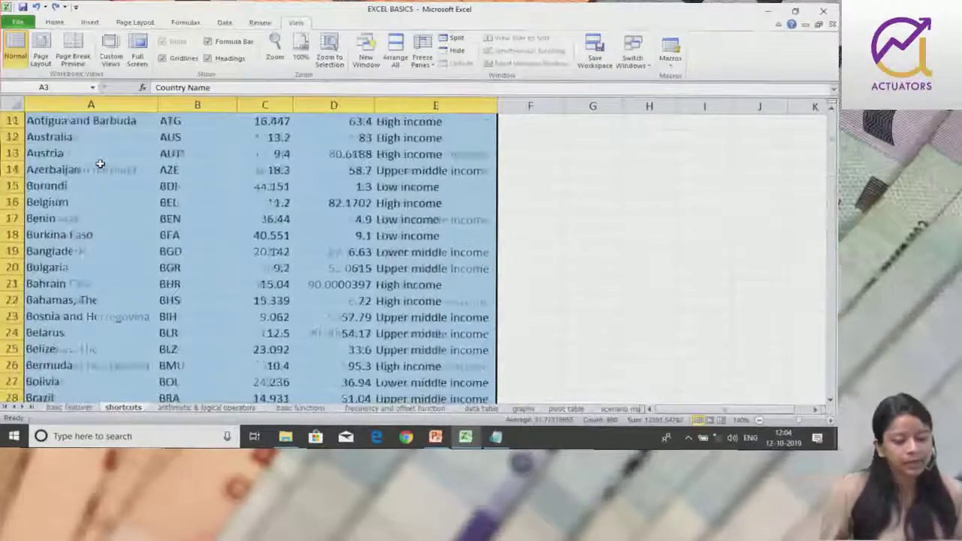
pyautogui.scroll(4, 100, 164)
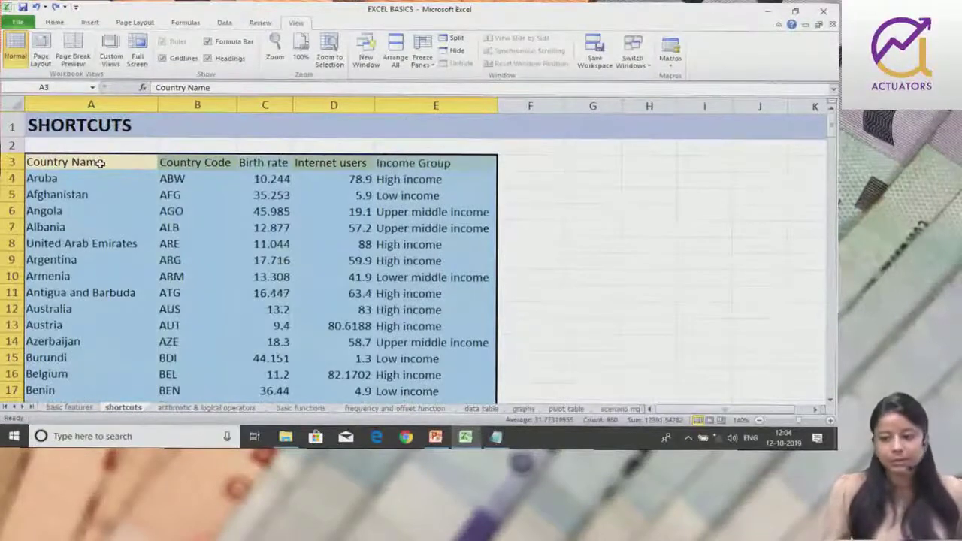
pyautogui.click(100, 163)
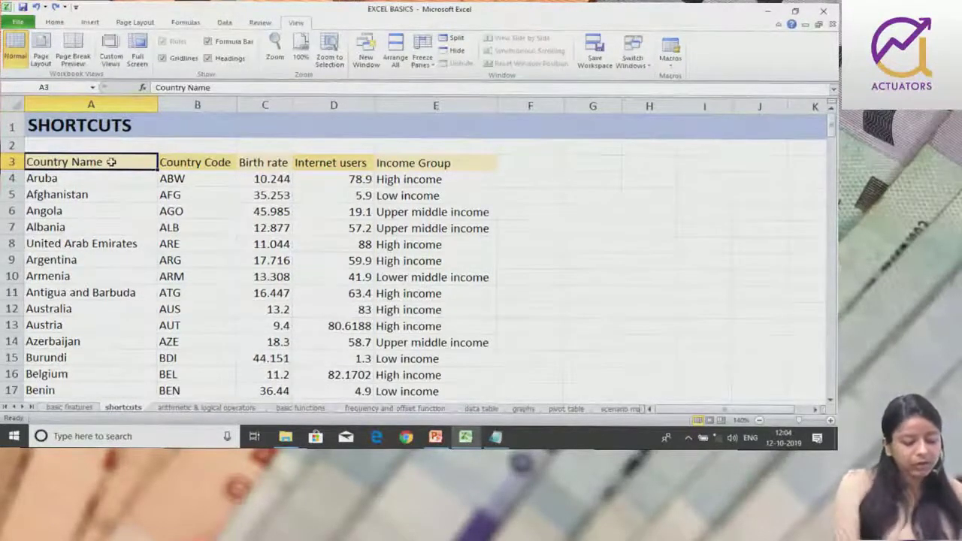
# Step: Select the whole table A3:E198 with Ctrl+Shift+End, then pick cell A2
pyautogui.hotkey('ctrl', 'shift', 'End')
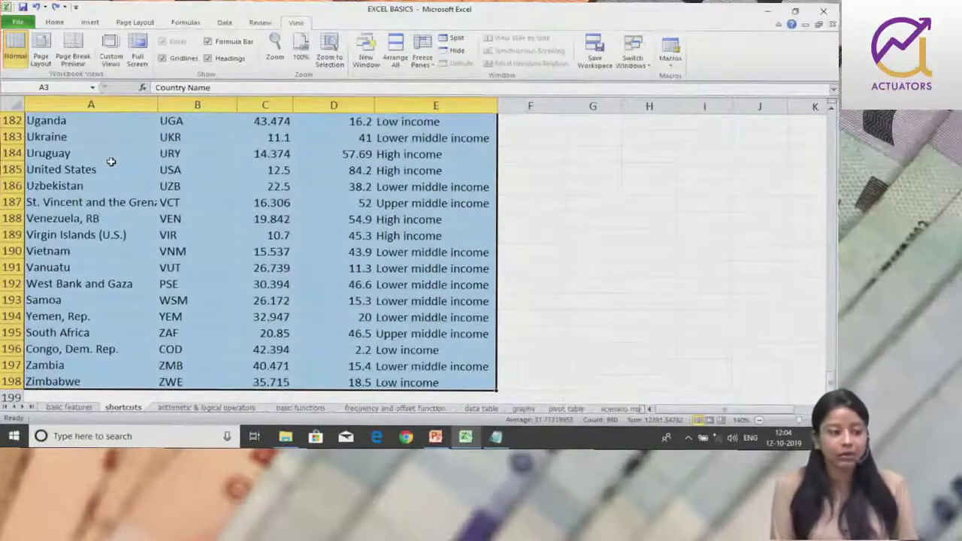
pyautogui.scroll(6, 111, 162)
pyautogui.scroll(17, 113, 163)
pyautogui.scroll(6, 116, 162)
pyautogui.scroll(20, 120, 163)
pyautogui.scroll(9, 122, 163)
pyautogui.scroll(2, 122, 163)
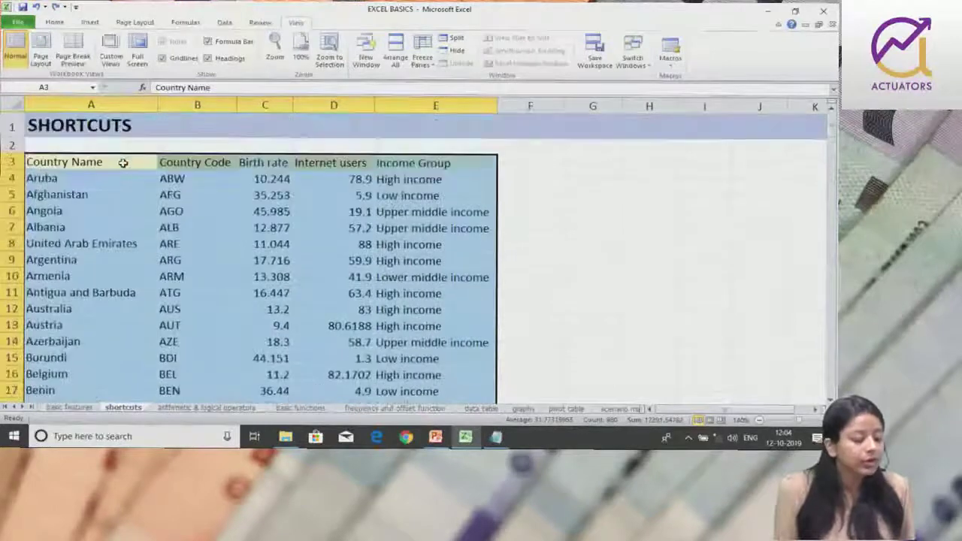
pyautogui.click(112, 146)
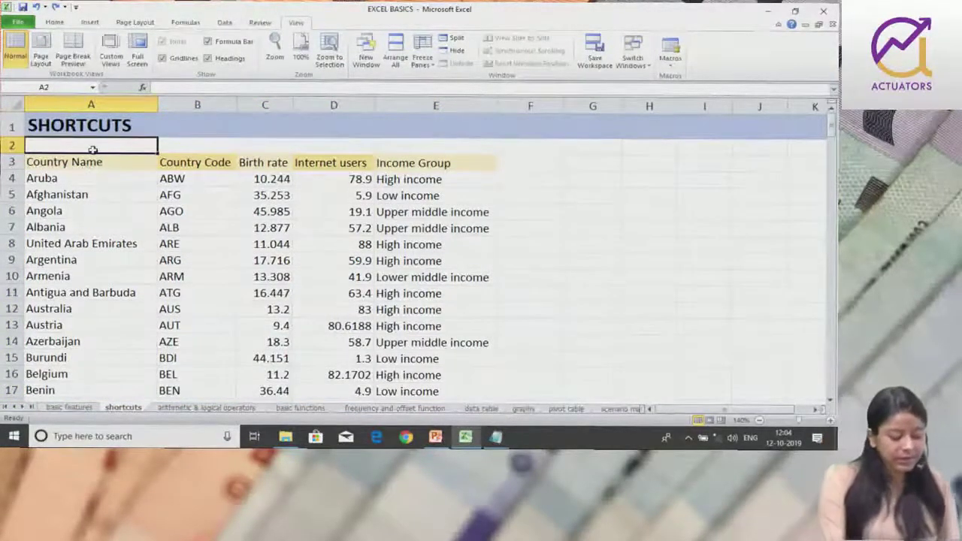
# Step: Use Ctrl+A to select the data region and the whole sheet, then return to A3
pyautogui.hotkey('ctrl', 'a')
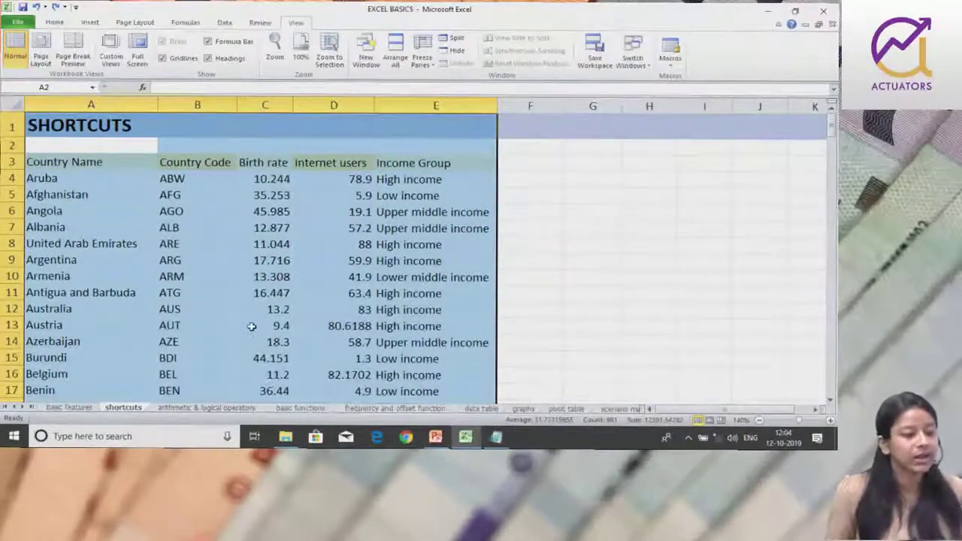
pyautogui.click(546, 163)
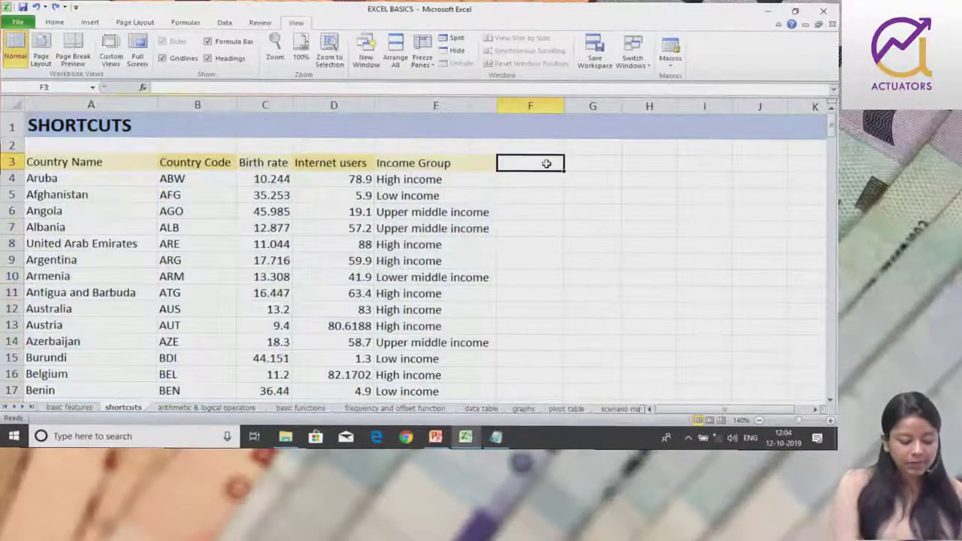
pyautogui.hotkey('ctrl', 'a')
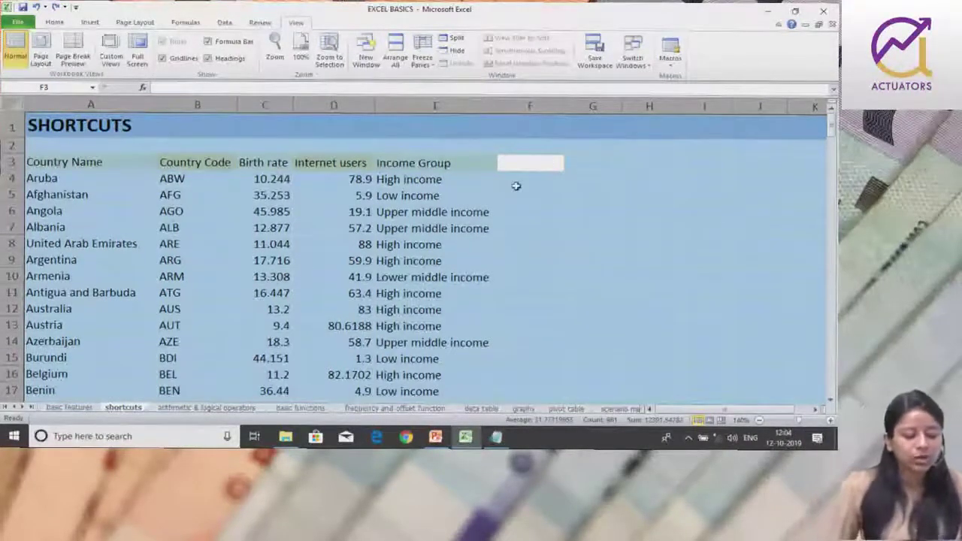
pyautogui.click(436, 245)
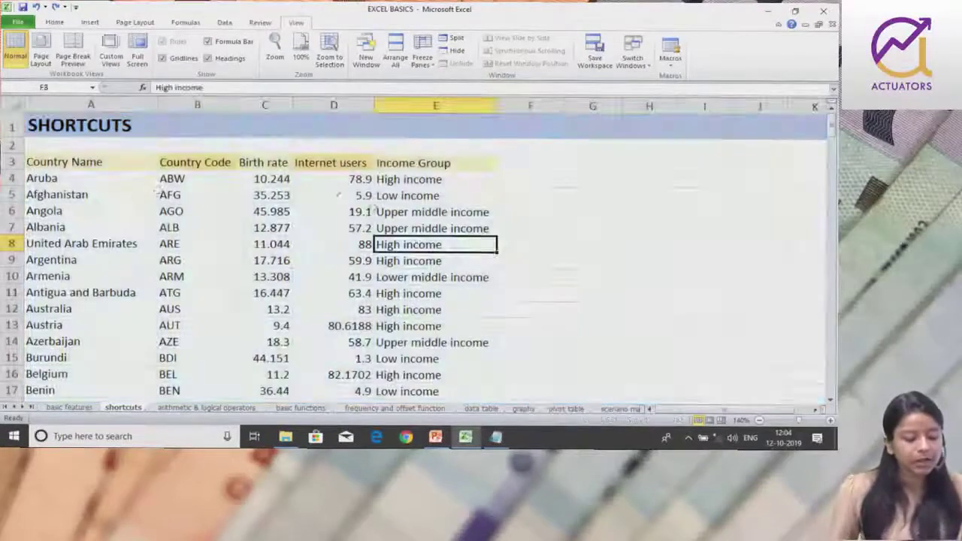
pyautogui.click(94, 161)
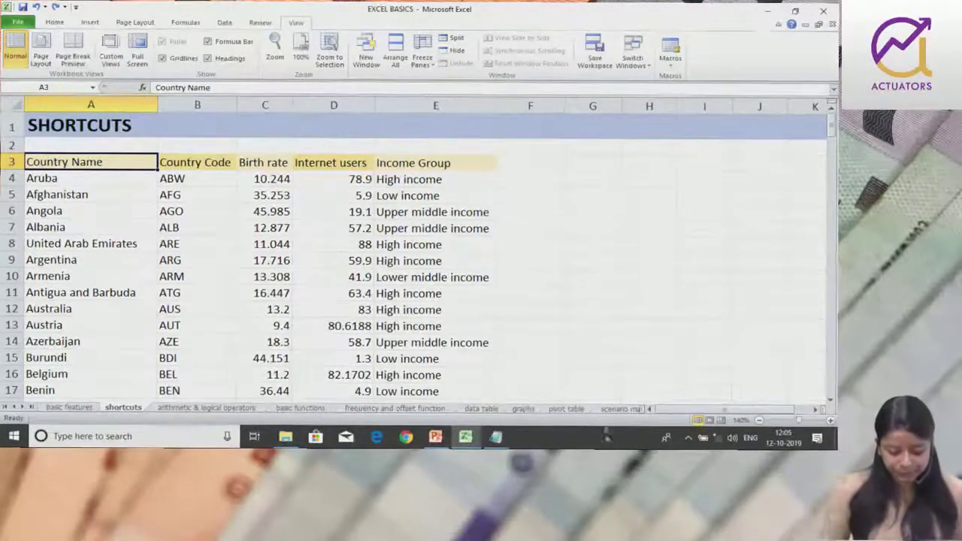
pyautogui.click(436, 437)
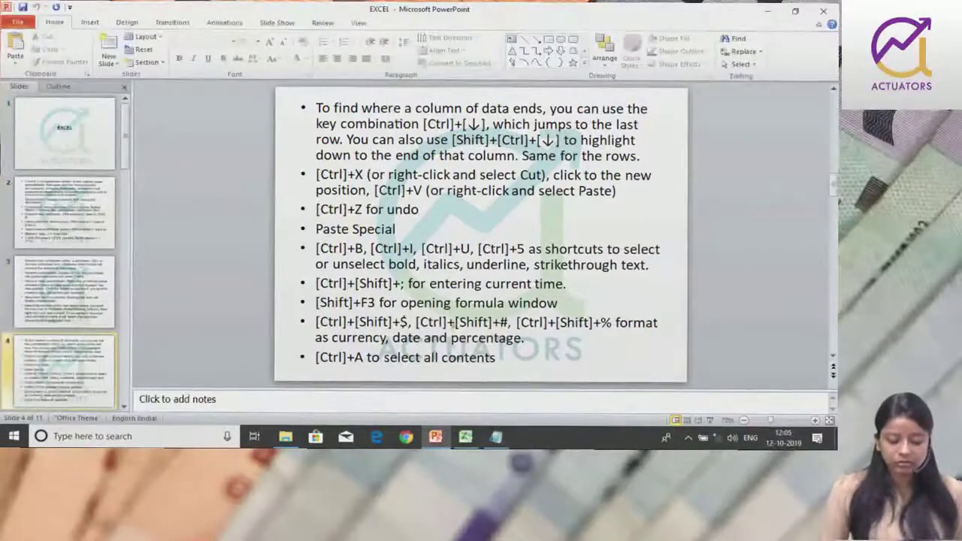
pyautogui.click(471, 441)
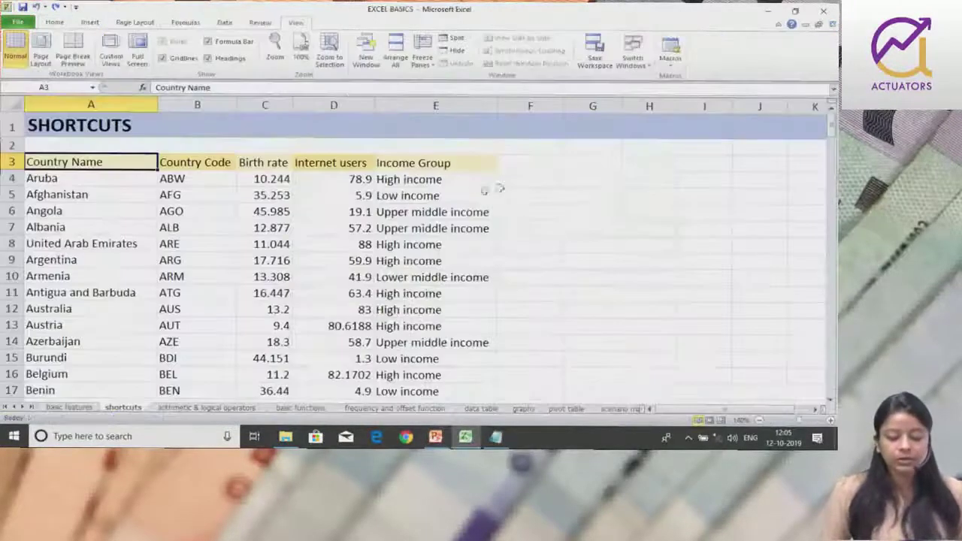
# Step: Enter a first name in F5, move it to H5, then delete and restore it
pyautogui.click(540, 196)
pyautogui.write('shivangee')
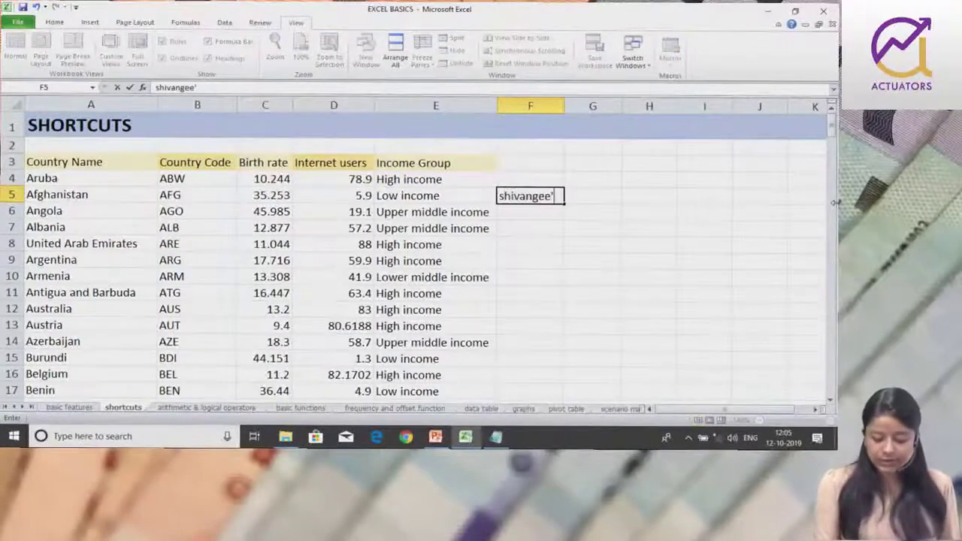
pyautogui.hotkey('ctrl', 'Return')
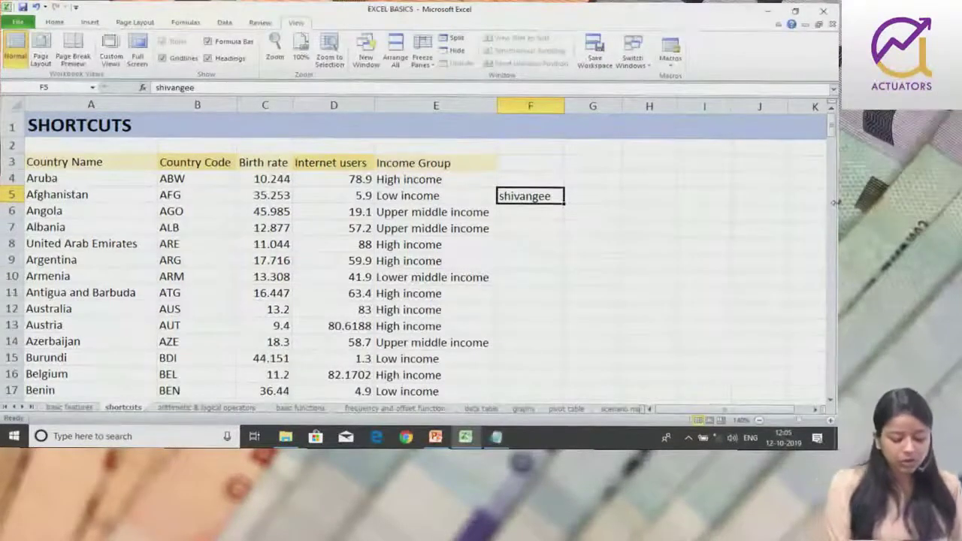
pyautogui.hotkey('ctrl', 'c')
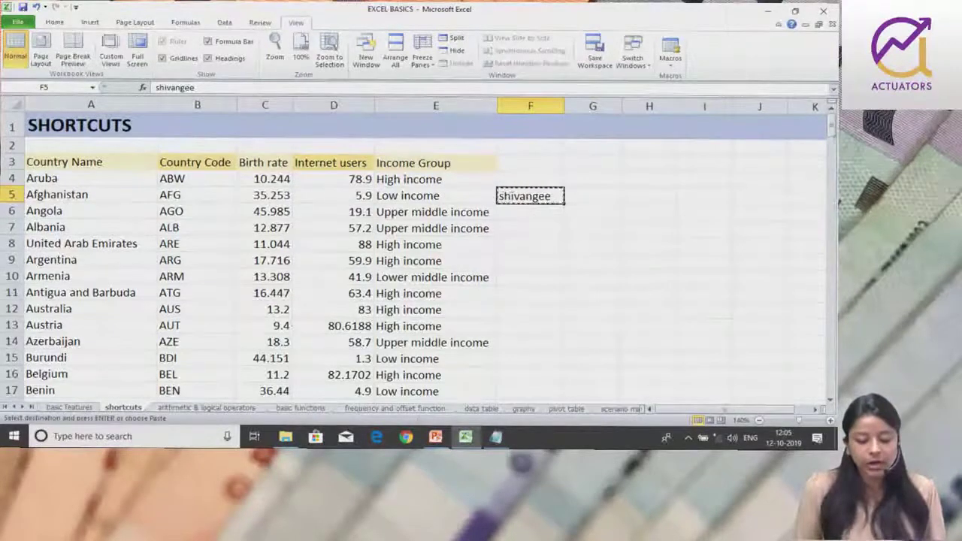
pyautogui.click(661, 194)
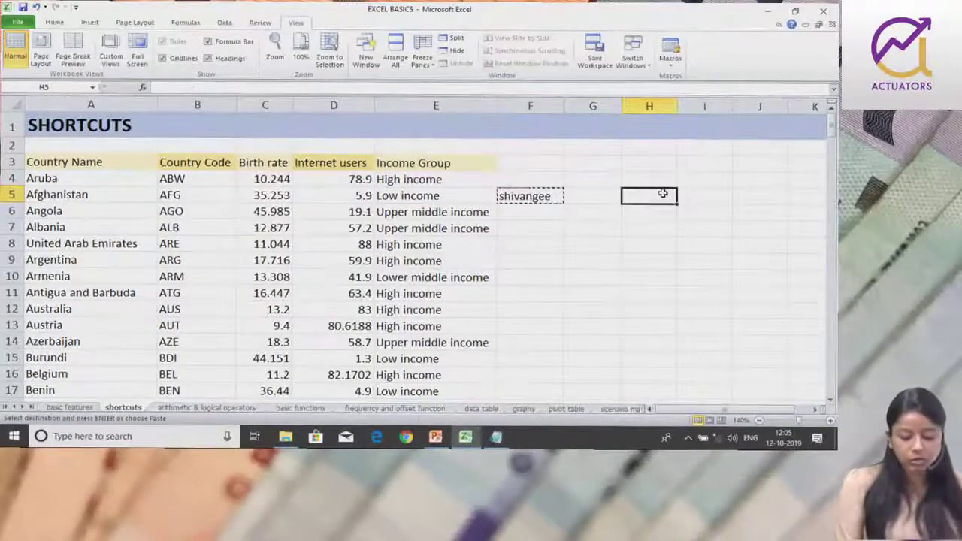
pyautogui.hotkey('ctrl', 'v')
pyautogui.press('Escape')
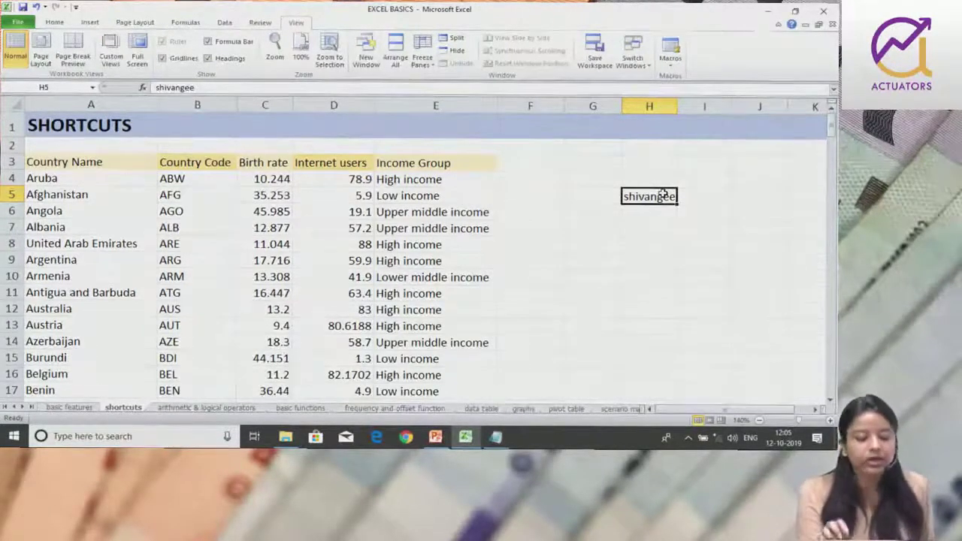
pyautogui.press('Delete')
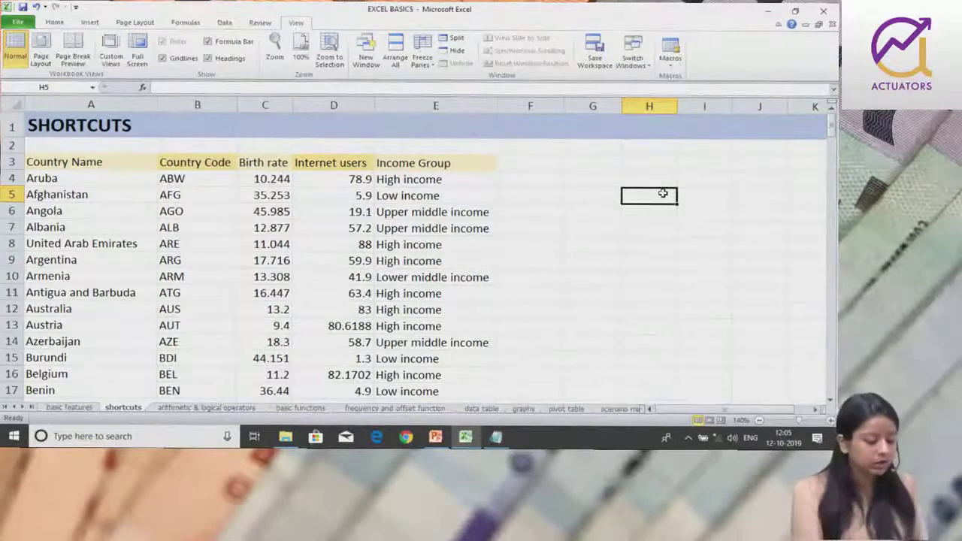
pyautogui.hotkey('ctrl', 'z')
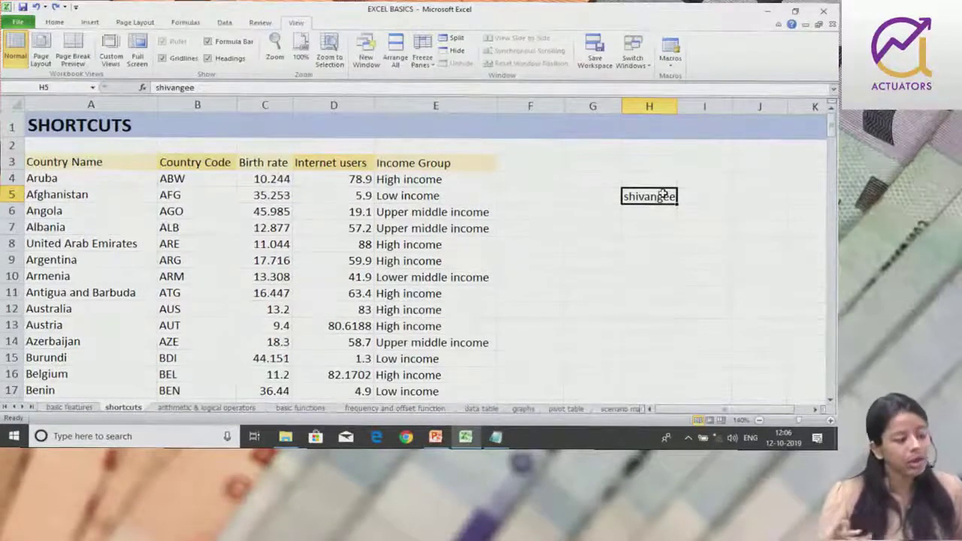
pyautogui.click(439, 442)
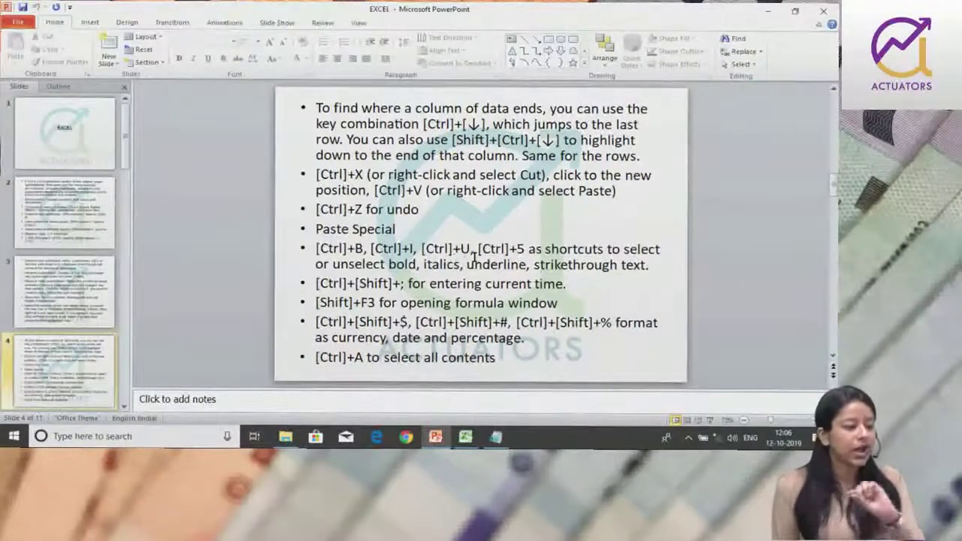
pyautogui.click(466, 436)
pyautogui.click(485, 228)
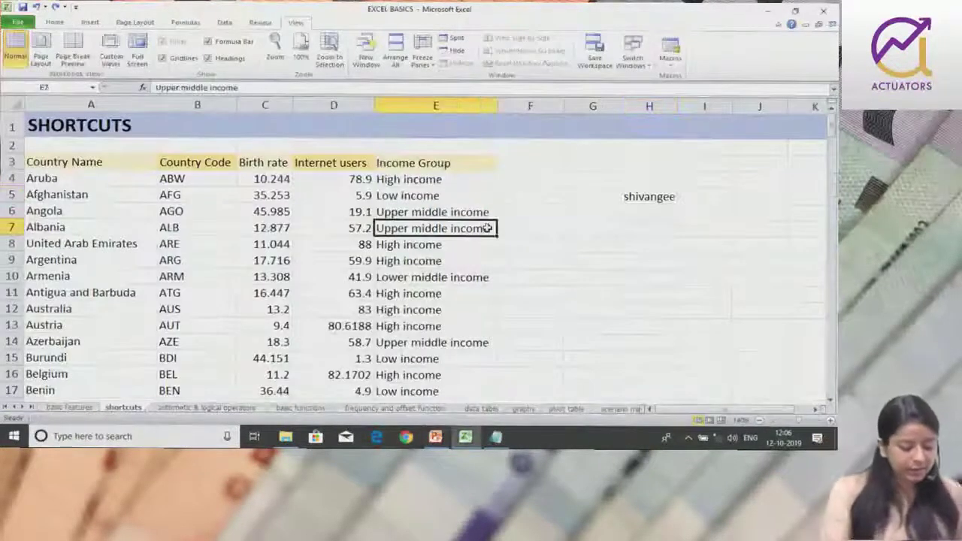
# Step: Toggle bold, italic, underline and strikethrough on and off for 'Upper middle income' in E7
pyautogui.hotkey('ctrl', 'b')
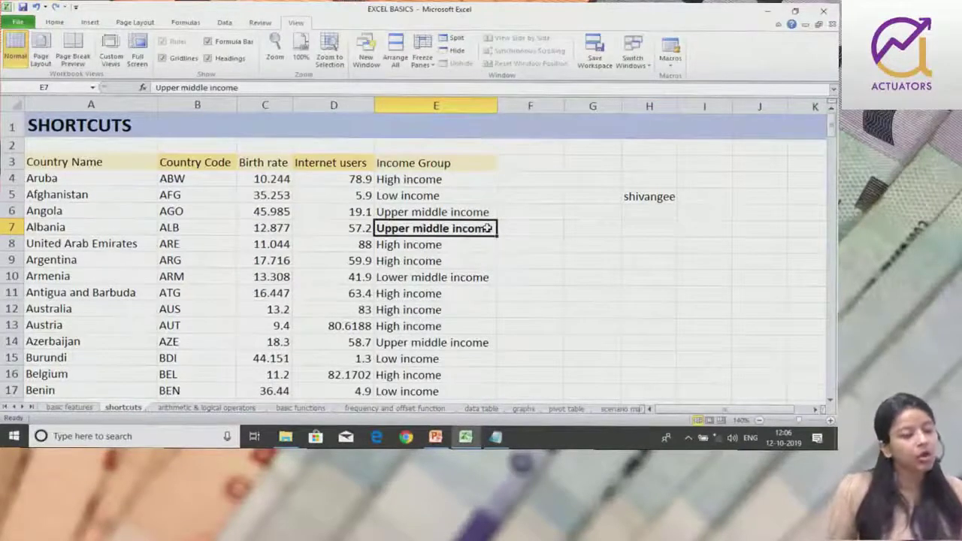
pyautogui.click(51, 22)
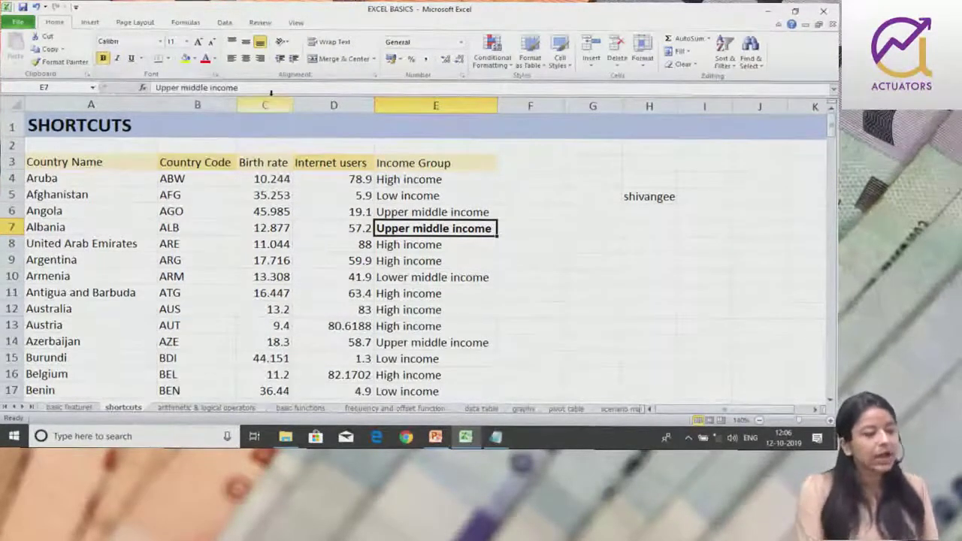
pyautogui.hotkey('ctrl', 'b')
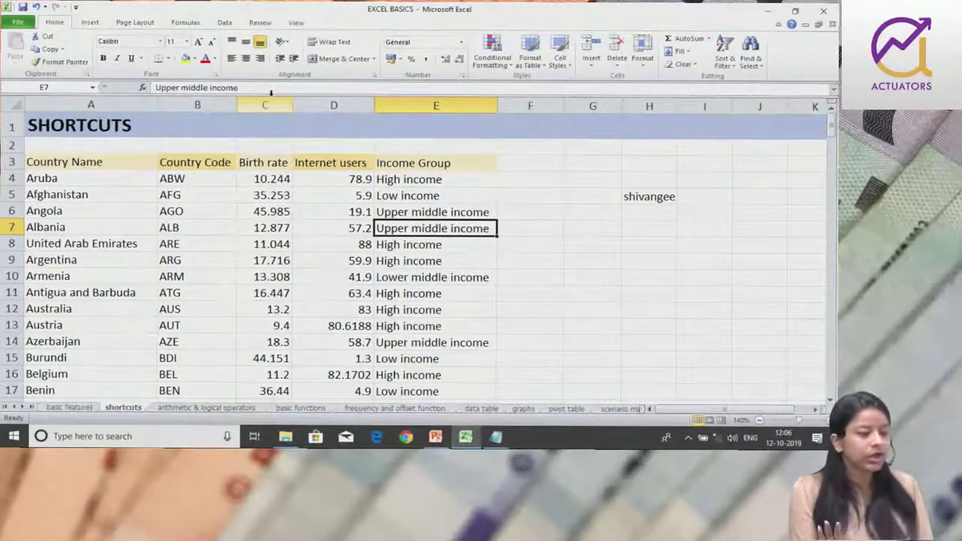
pyautogui.hotkey('ctrl', 'b')
pyautogui.hotkey('ctrl', 'b')
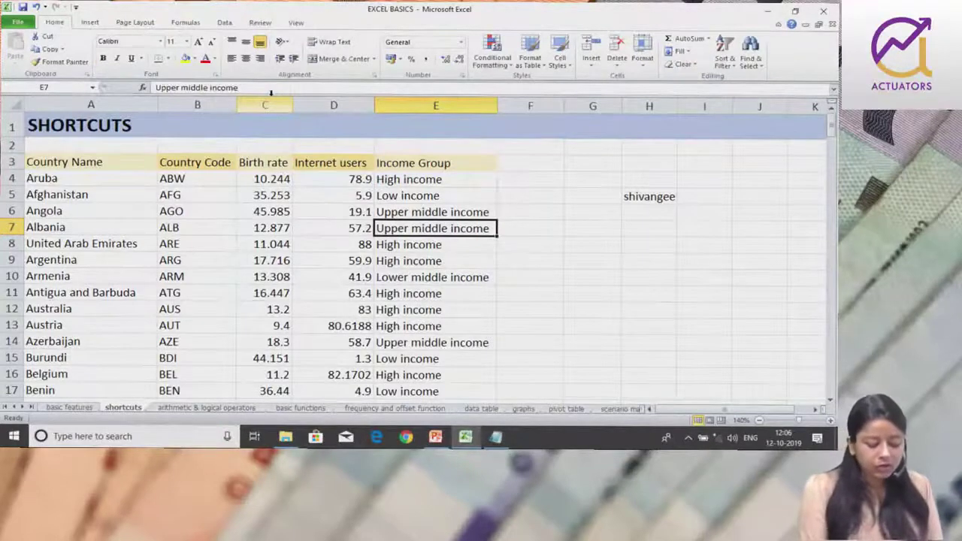
pyautogui.hotkey('ctrl', 'i')
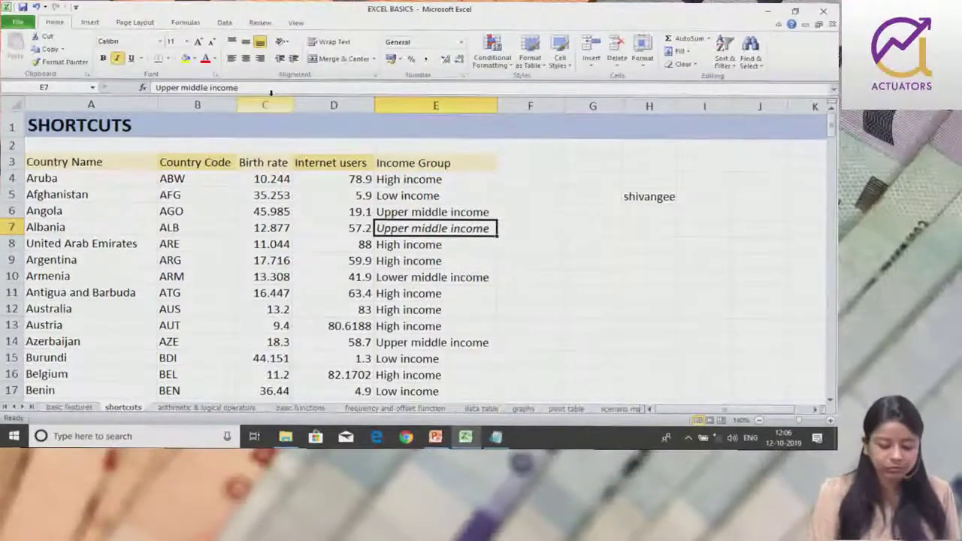
pyautogui.hotkey('ctrl', 'i')
pyautogui.hotkey('ctrl', 'u')
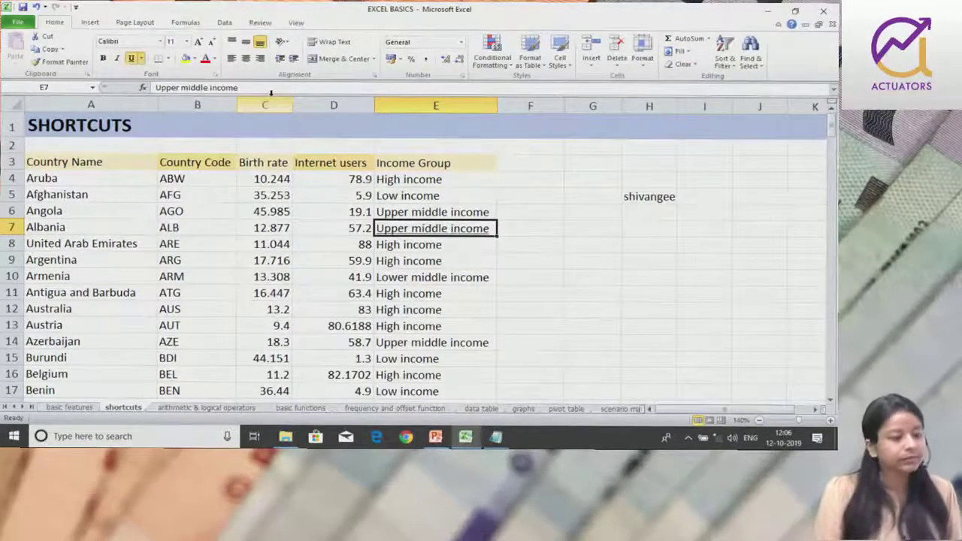
pyautogui.hotkey('ctrl', 'u')
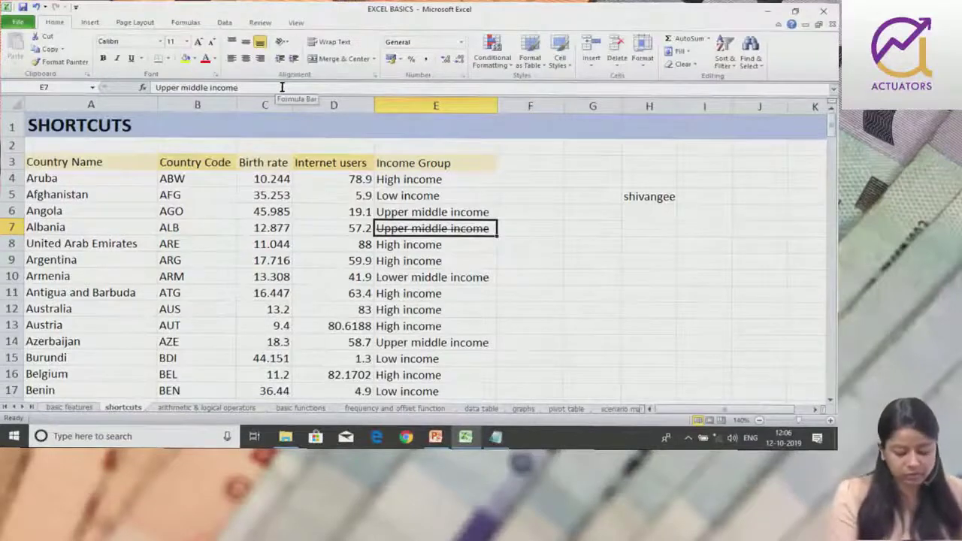
pyautogui.hotkey('ctrl', '5')
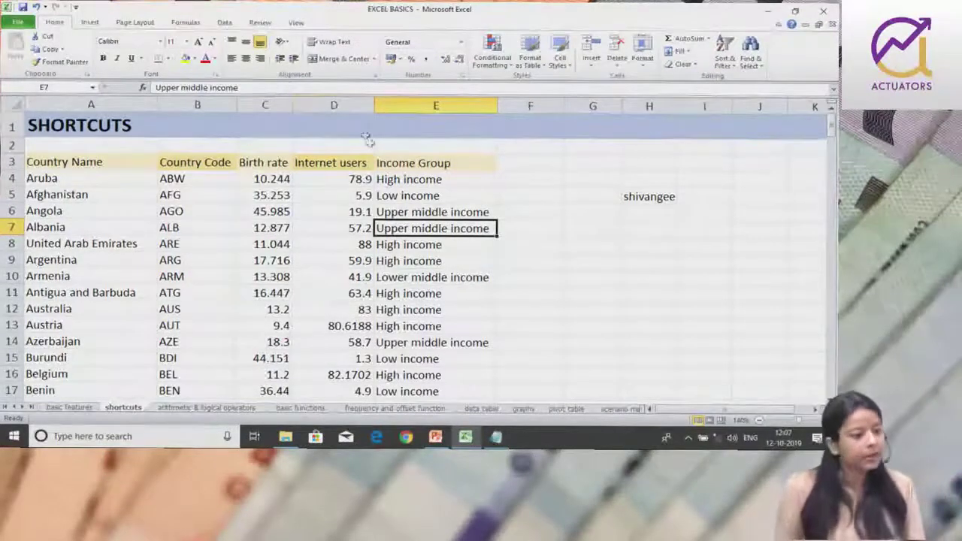
pyautogui.click(442, 439)
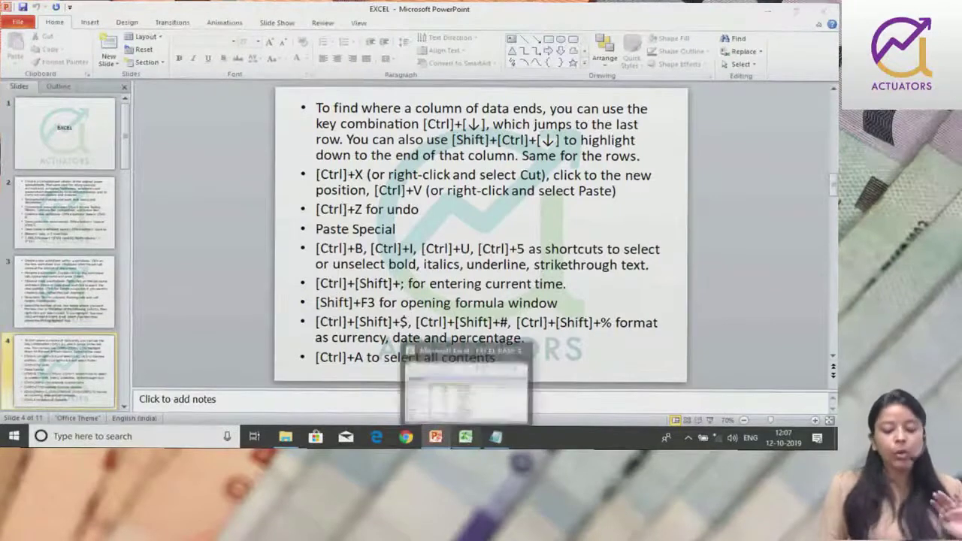
pyautogui.click(465, 437)
pyautogui.click(572, 256)
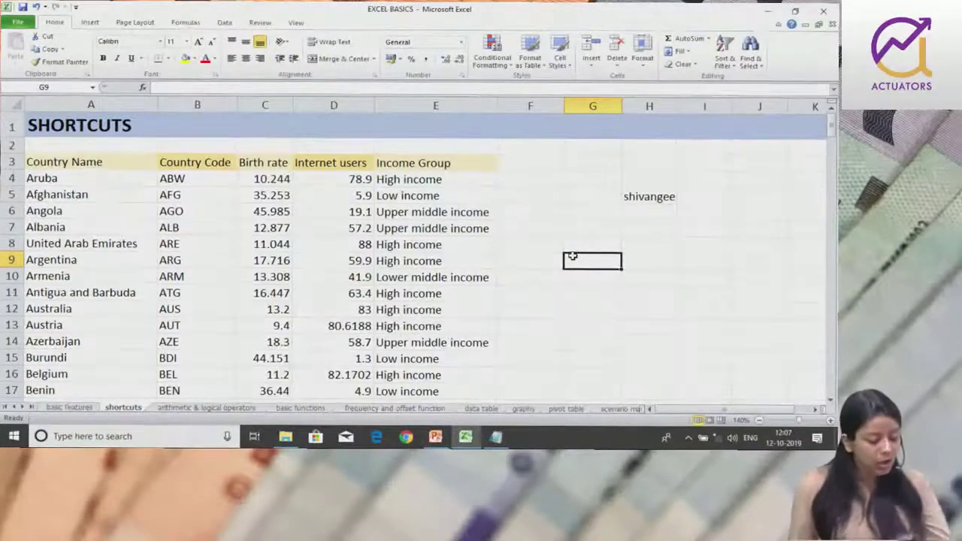
# Step: Insert the current time, 12:07, into G9 with Ctrl+Shift+;
pyautogui.hotkey('ctrl', 'shift', ';')
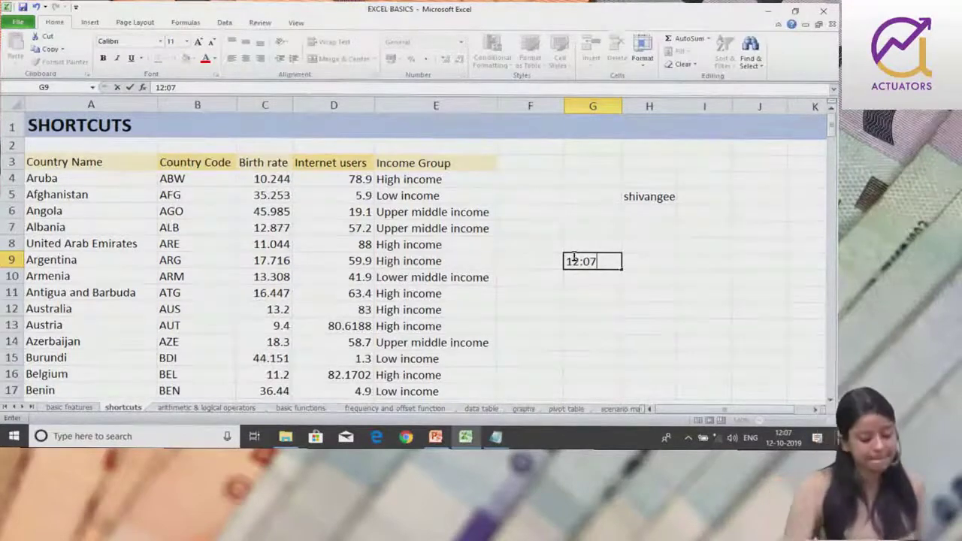
pyautogui.hotkey('alt', 'Tab')
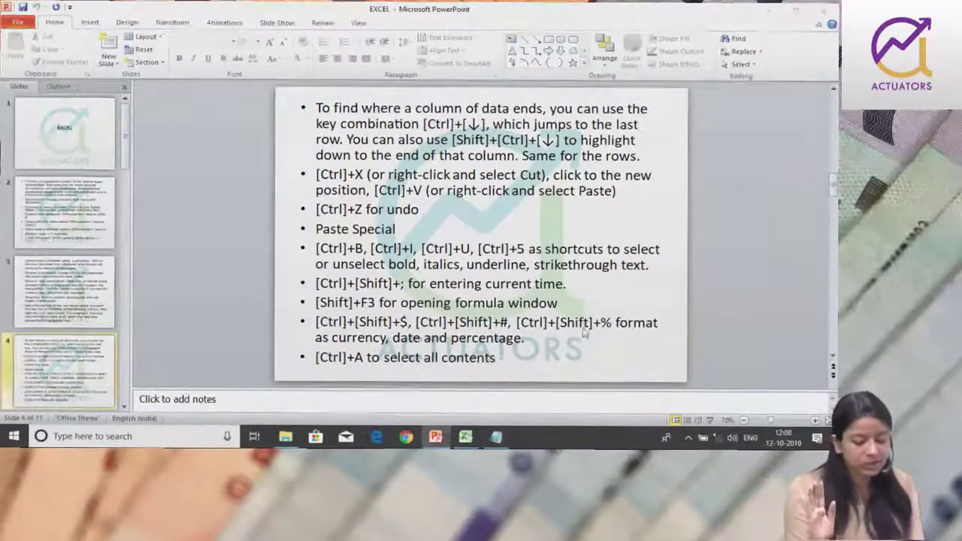
# Step: Return to Excel and confirm 12:07 in G9 by selecting G7
pyautogui.hotkey('alt', 'Tab')
pyautogui.click(614, 224)
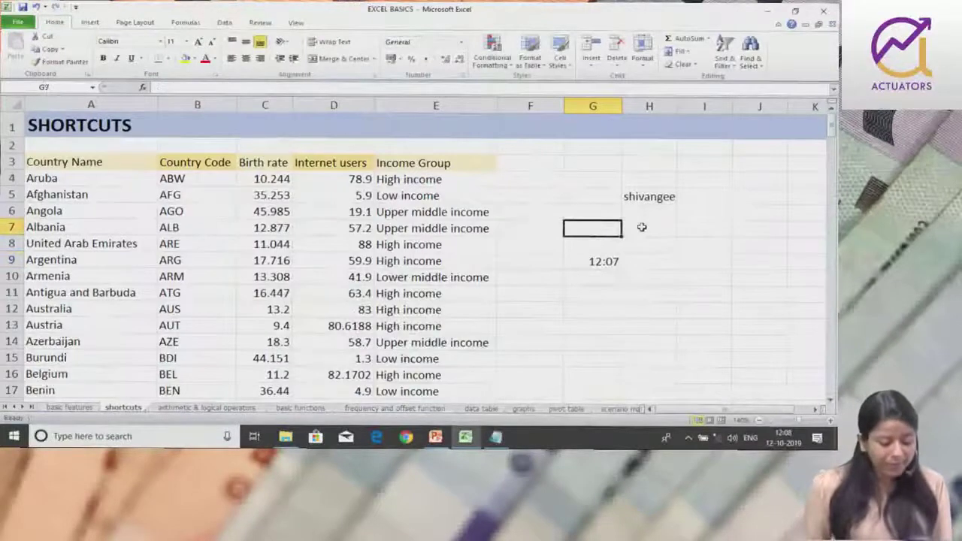
# Step: Enter 78 in G7 and format it as currency, showing ₹ 78.00
pyautogui.write('78')
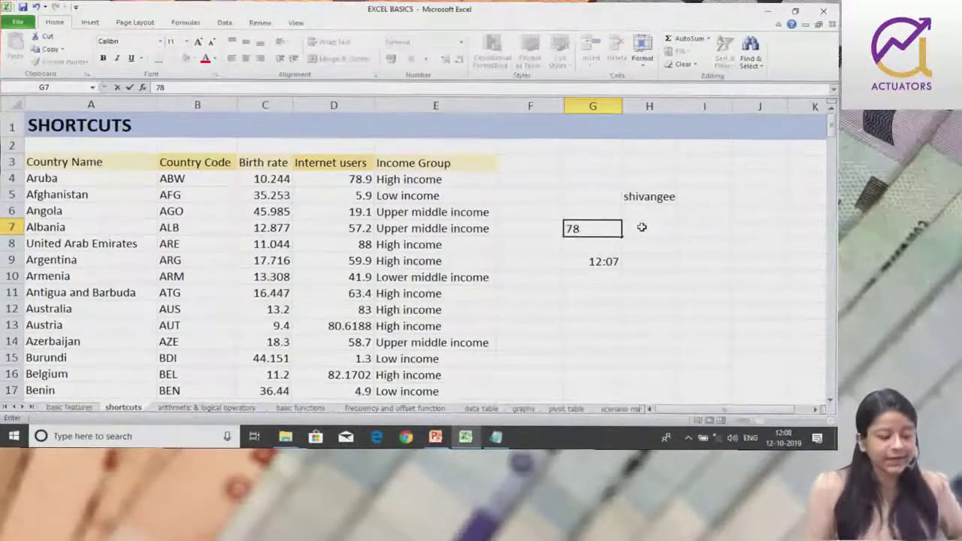
pyautogui.press('Return')
pyautogui.press('Up')
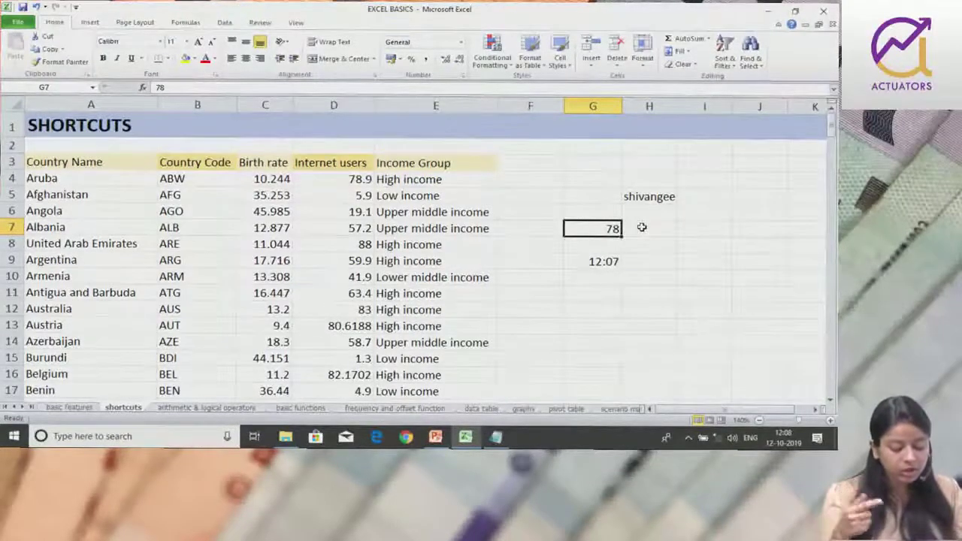
pyautogui.hotkey('ctrl', 'shift', '4')
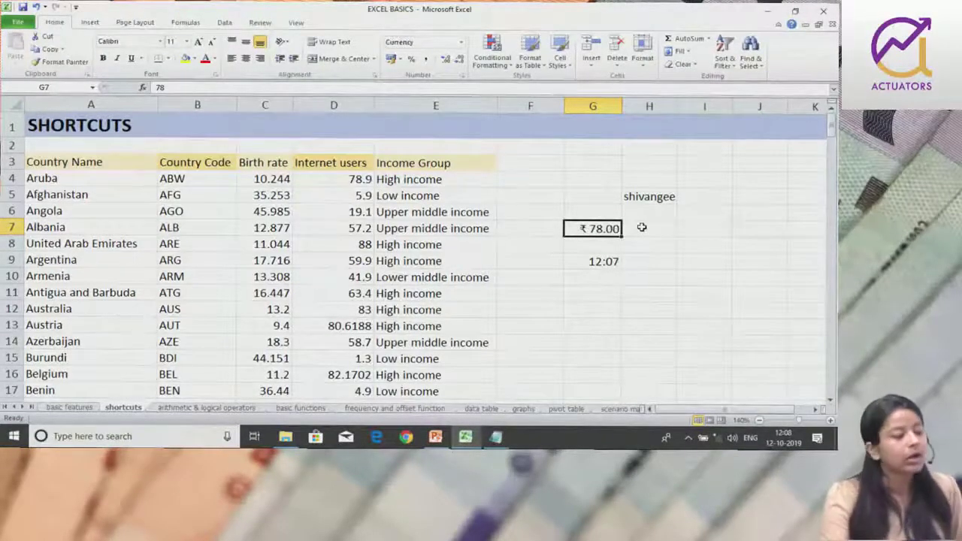
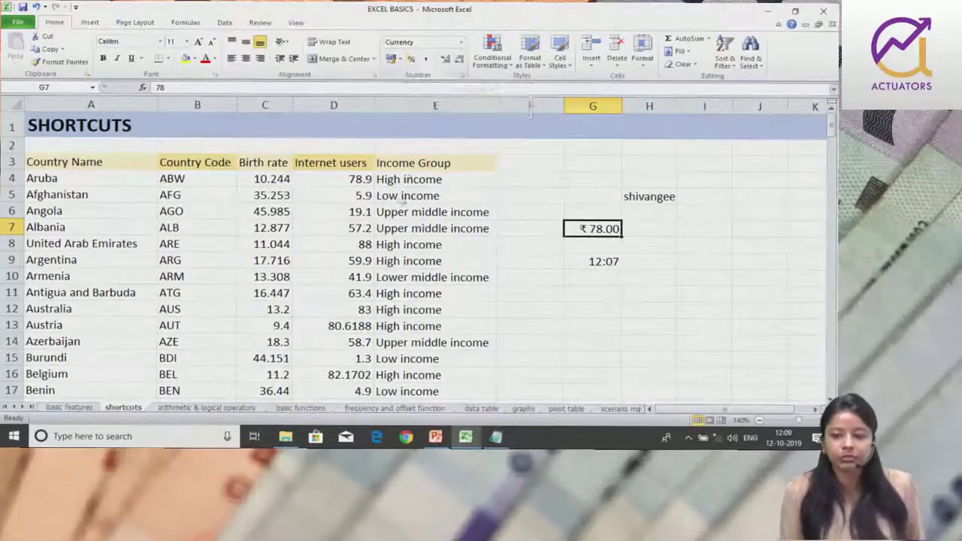
# Step: Enter 78 in H8 and format it as a date, showing 18-Mar-00
pyautogui.click(638, 224)
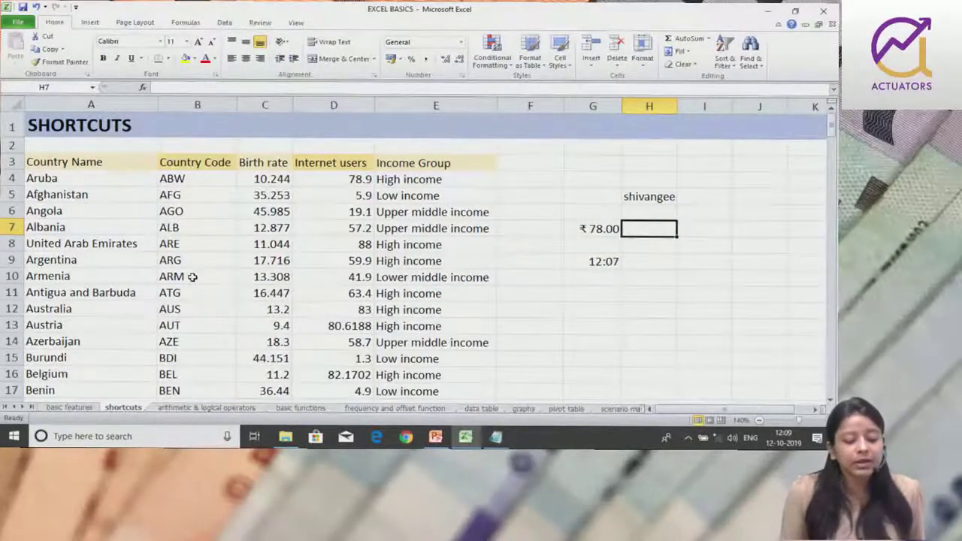
pyautogui.click(591, 229)
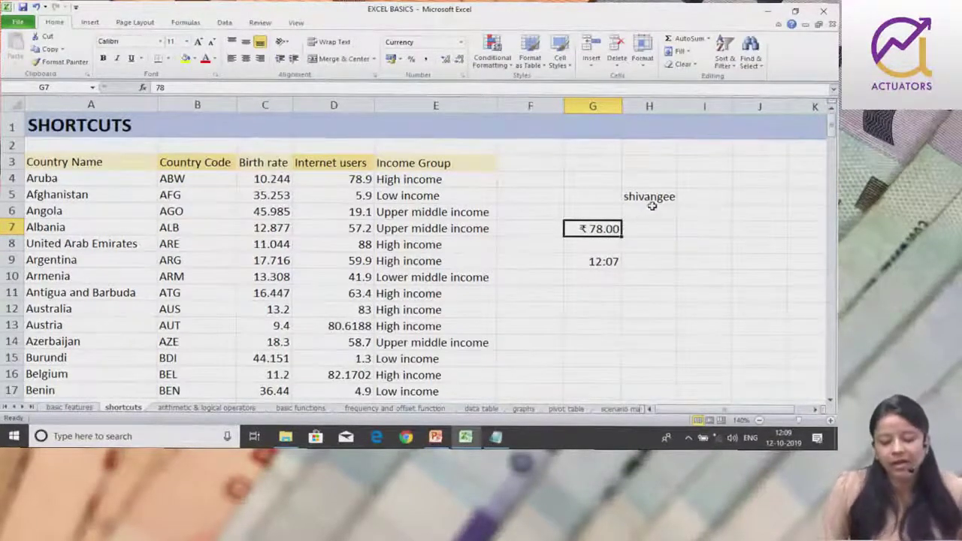
pyautogui.click(584, 246)
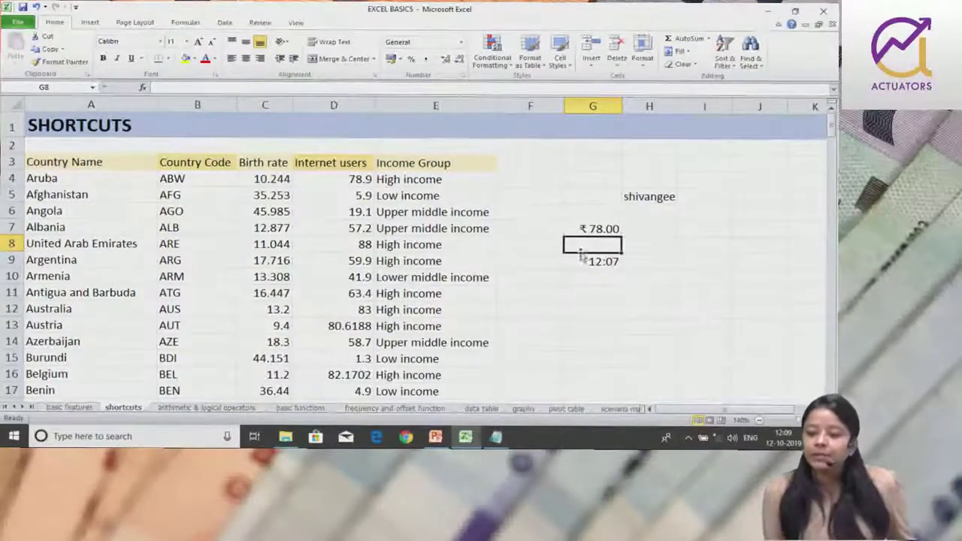
pyautogui.click(668, 246)
pyautogui.write('78')
pyautogui.press('Return')
pyautogui.click(668, 246)
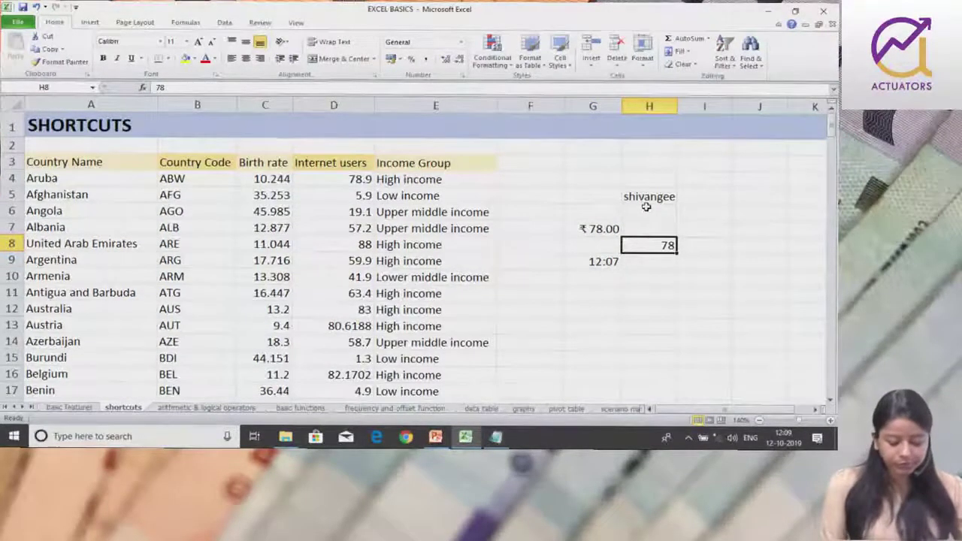
pyautogui.hotkey('ctrl', 'shift', '3')
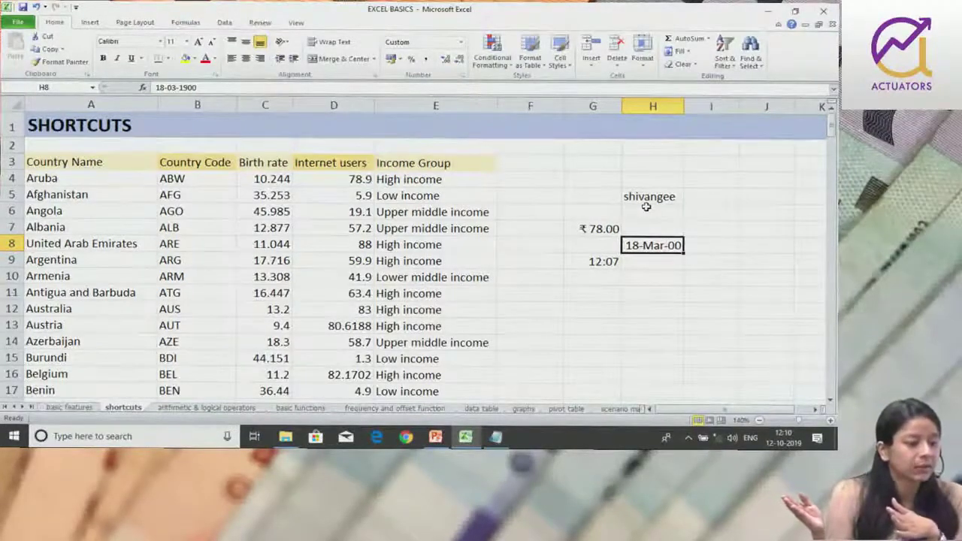
# Step: Enter 9876 in H11 and format it as the date 14-Jan-27
pyautogui.press('Down')
pyautogui.press('Down')
pyautogui.press('Down')
pyautogui.write('9876')
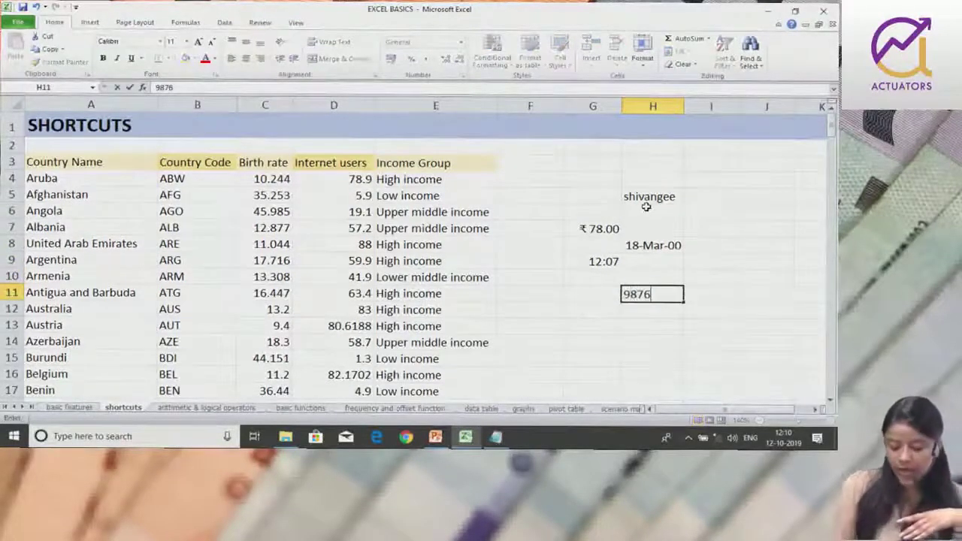
pyautogui.press('Return')
pyautogui.press('Up')
pyautogui.hotkey('ctrl', 'shift', '3')
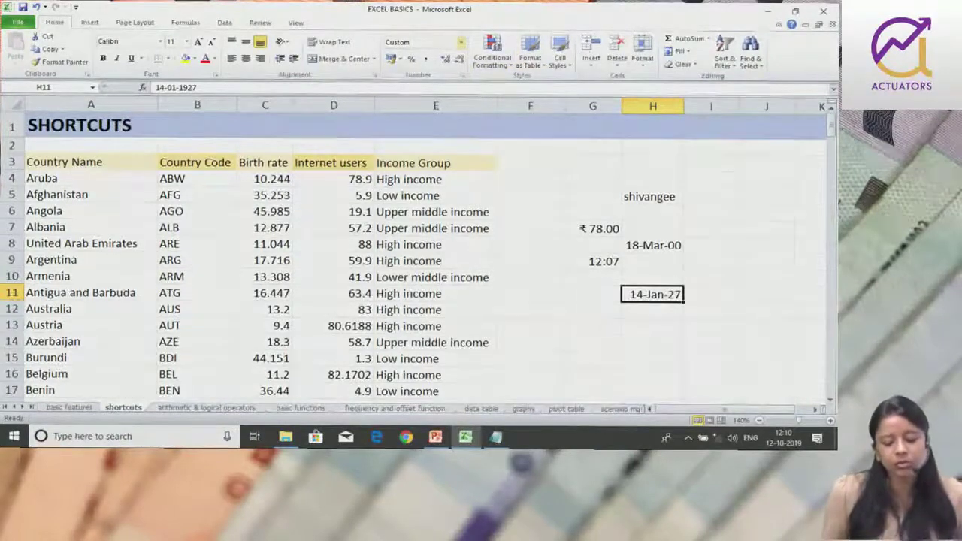
pyautogui.press('Return')
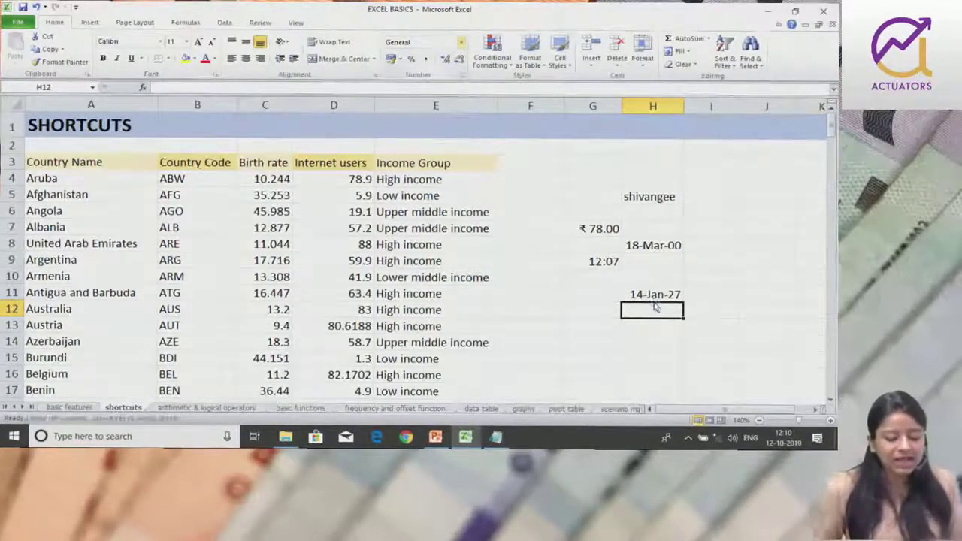
pyautogui.click(654, 294)
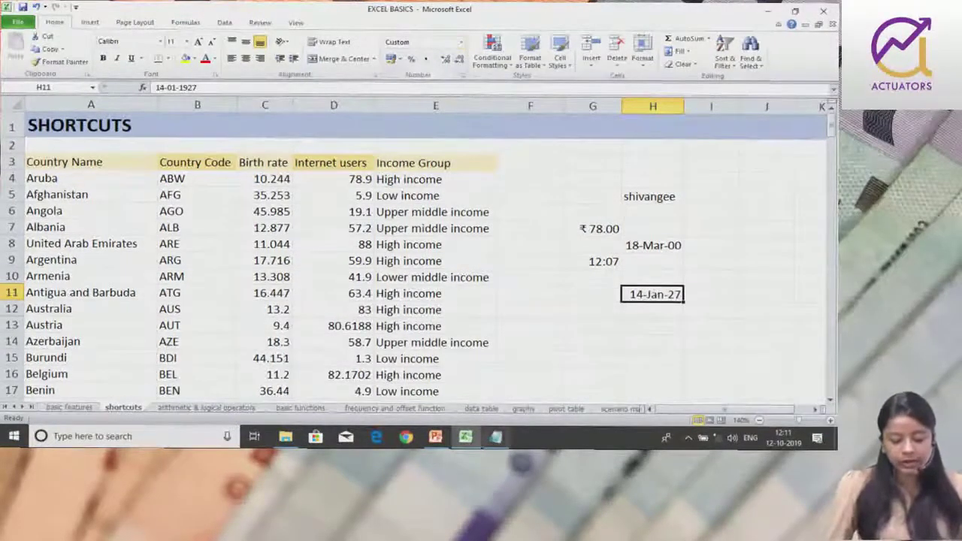
pyautogui.click(435, 437)
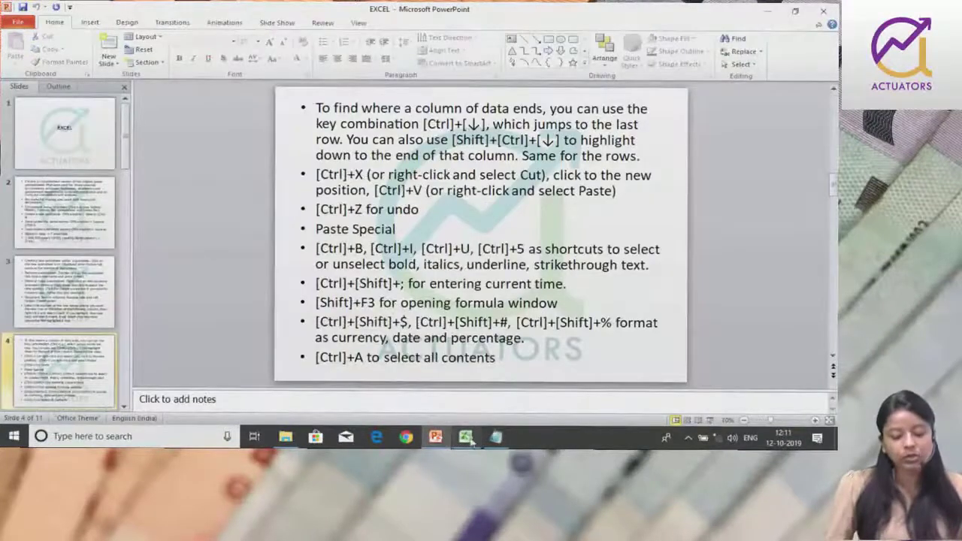
# Step: Type 78 in G12 and apply percentage format with Ctrl+Shift+%, showing 7800%
pyautogui.click(465, 436)
pyautogui.click(603, 306)
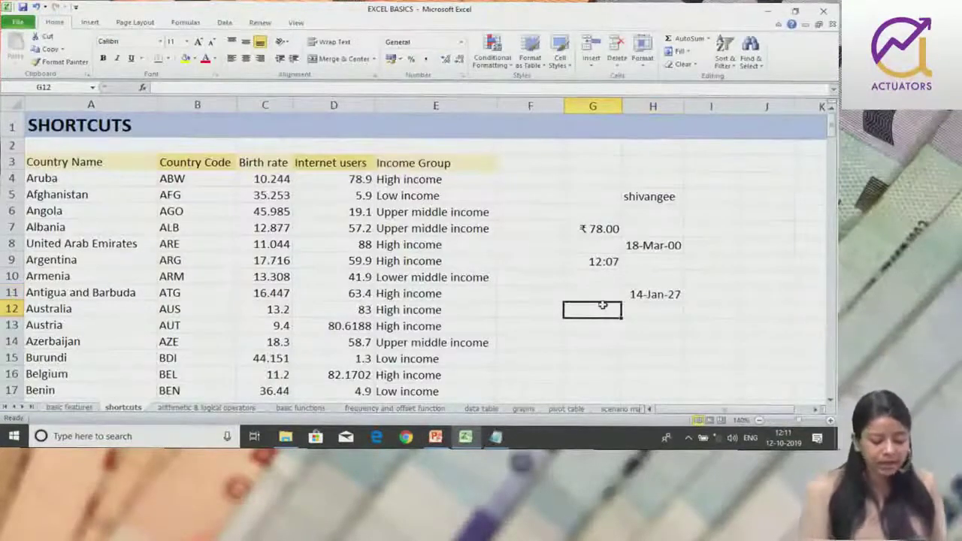
pyautogui.write('78')
pyautogui.press('Return')
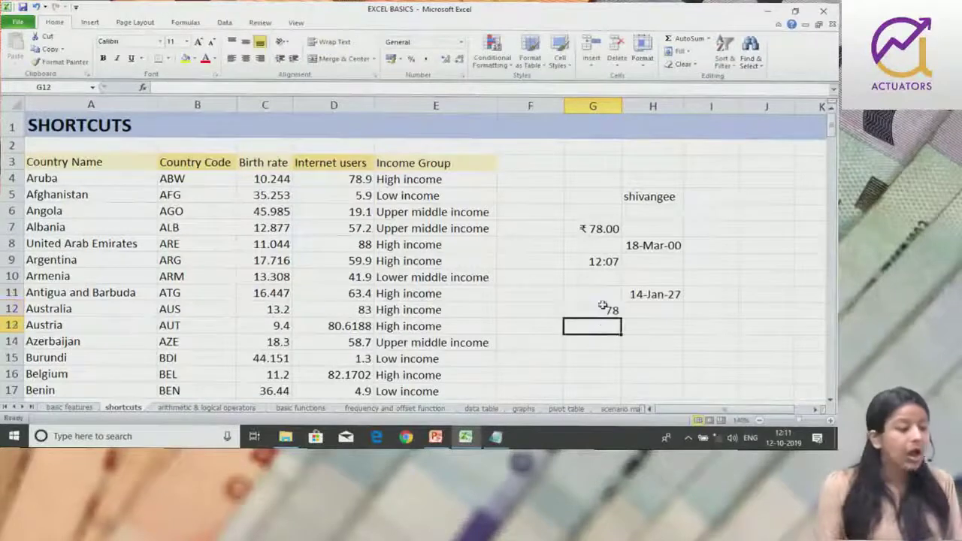
pyautogui.click(603, 307)
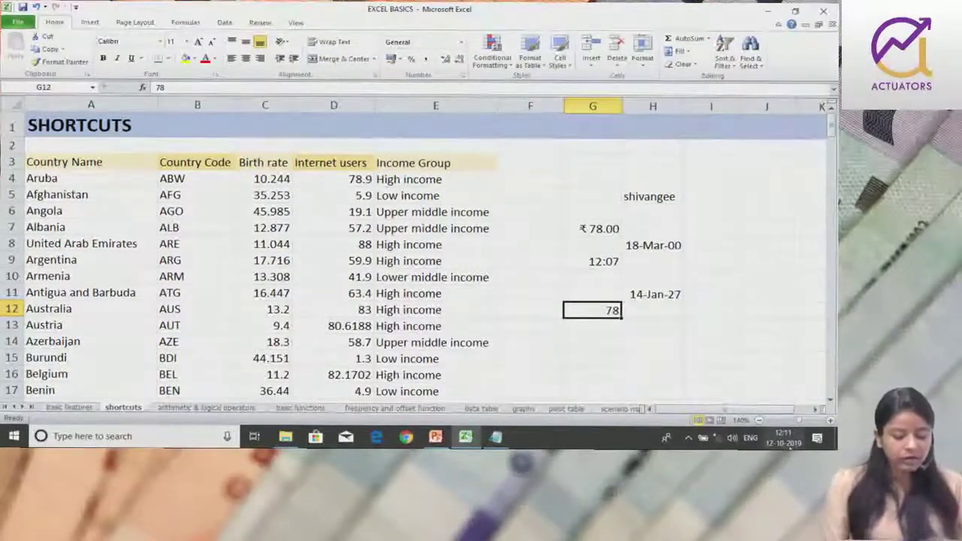
pyautogui.hotkey('ctrl', 'shift', '5')
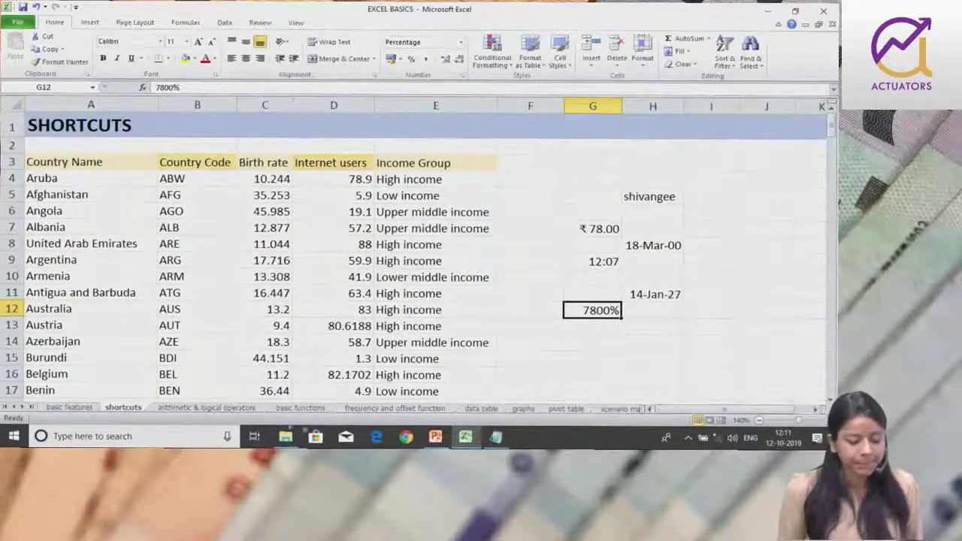
pyautogui.click(435, 439)
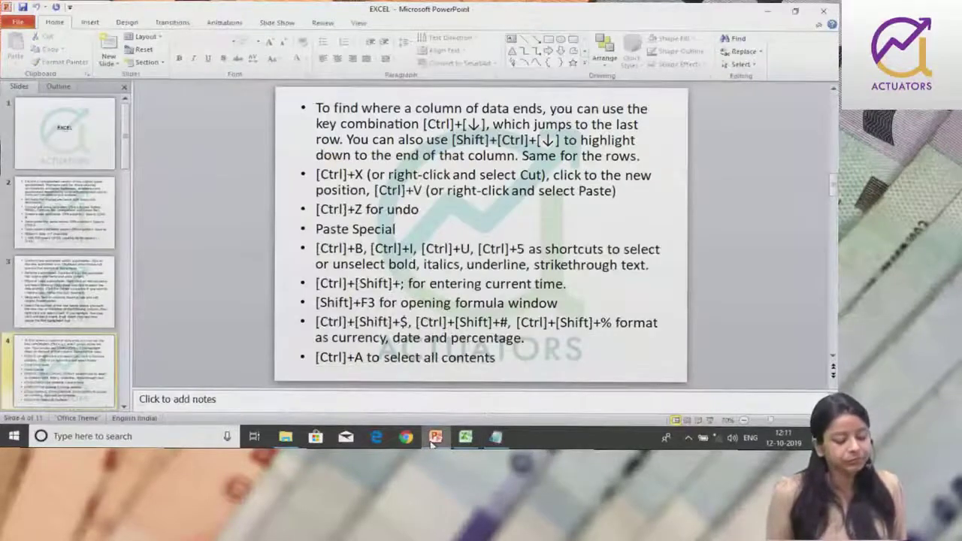
pyautogui.click(434, 439)
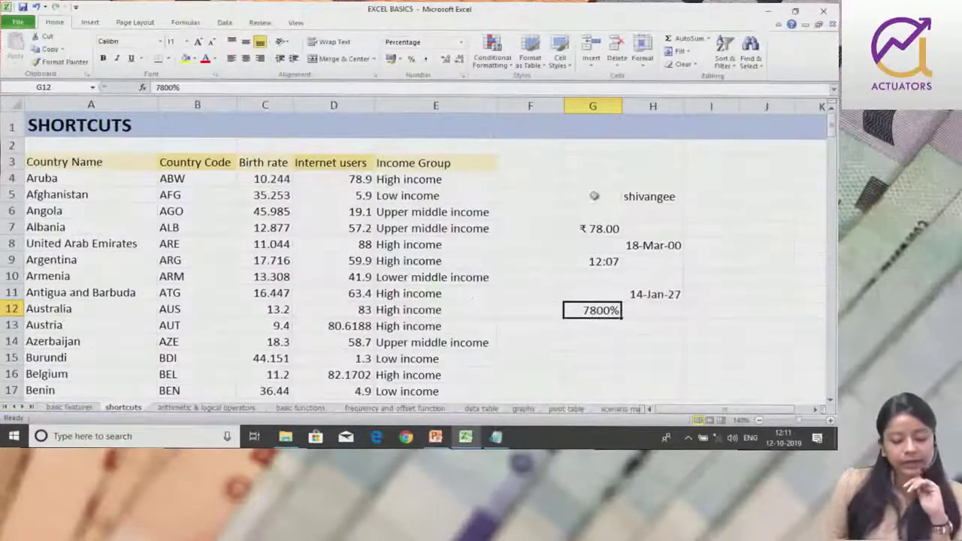
pyautogui.click(638, 183)
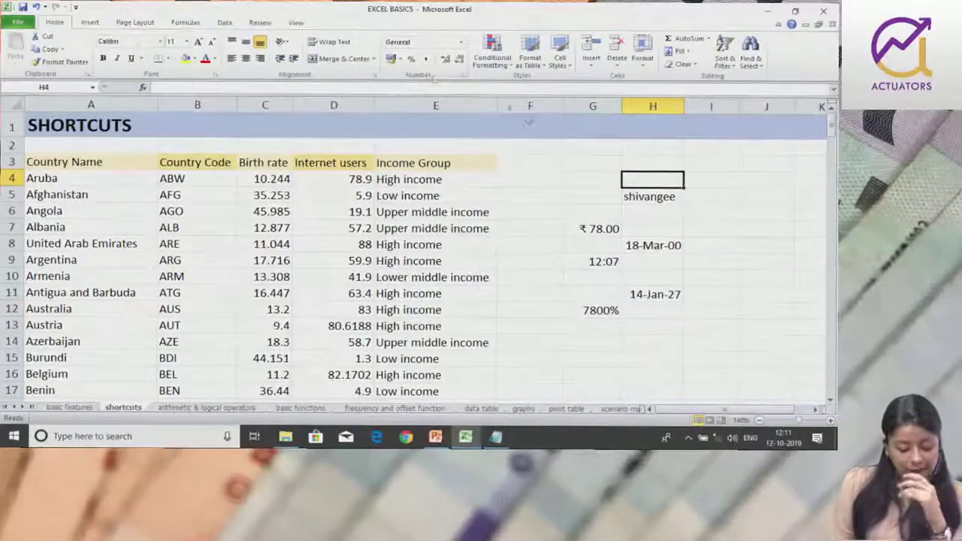
pyautogui.click(647, 192)
pyautogui.hotkey('ctrl', 'shift', '#')
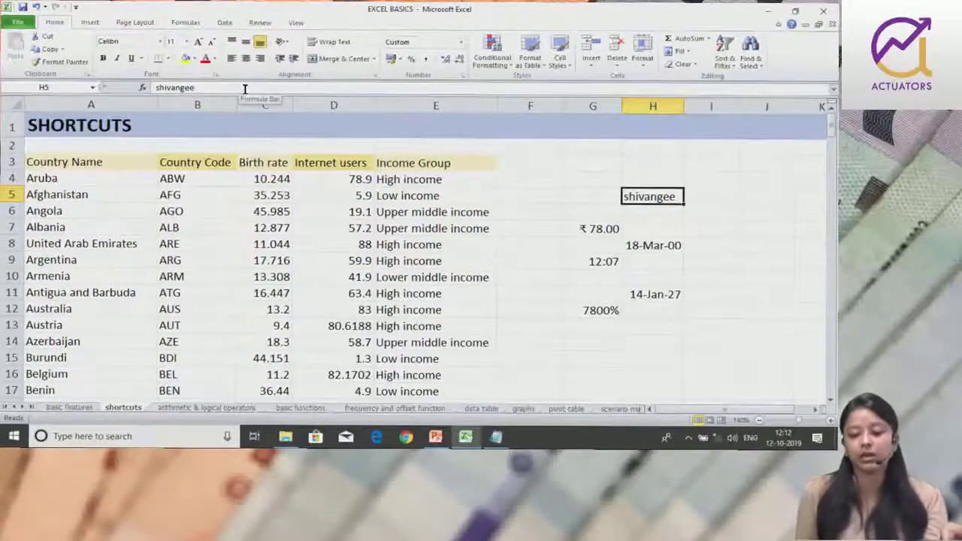
pyautogui.click(652, 178)
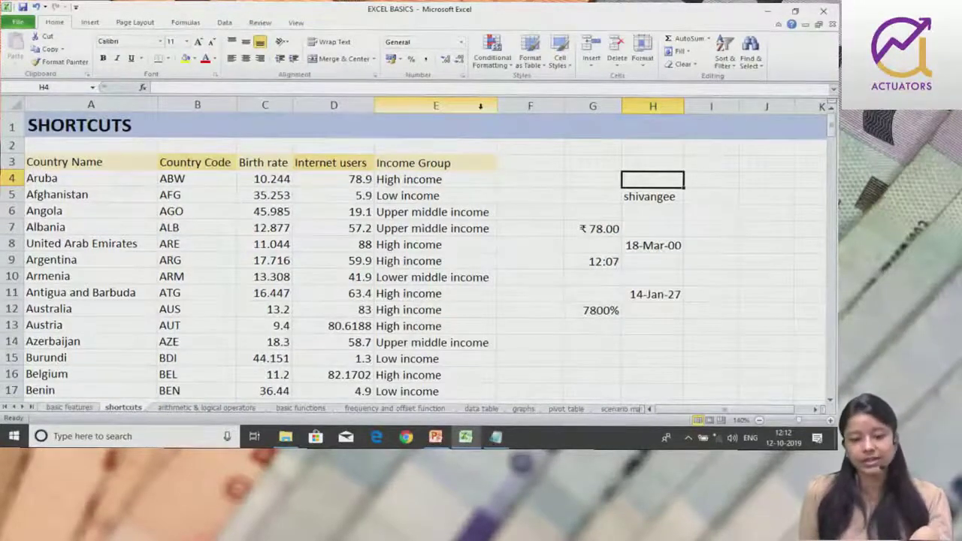
pyautogui.click(602, 228)
pyautogui.click(602, 260)
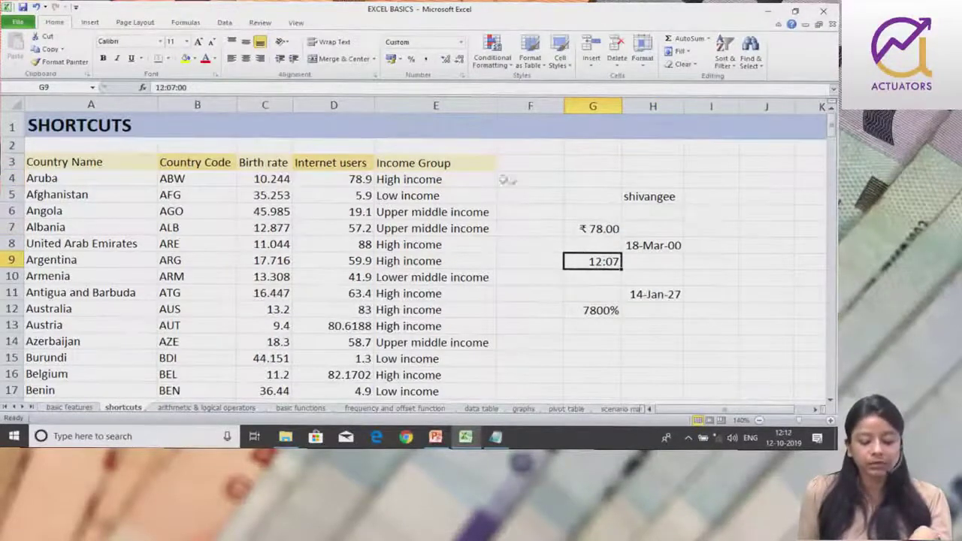
pyautogui.click(656, 243)
pyautogui.click(673, 294)
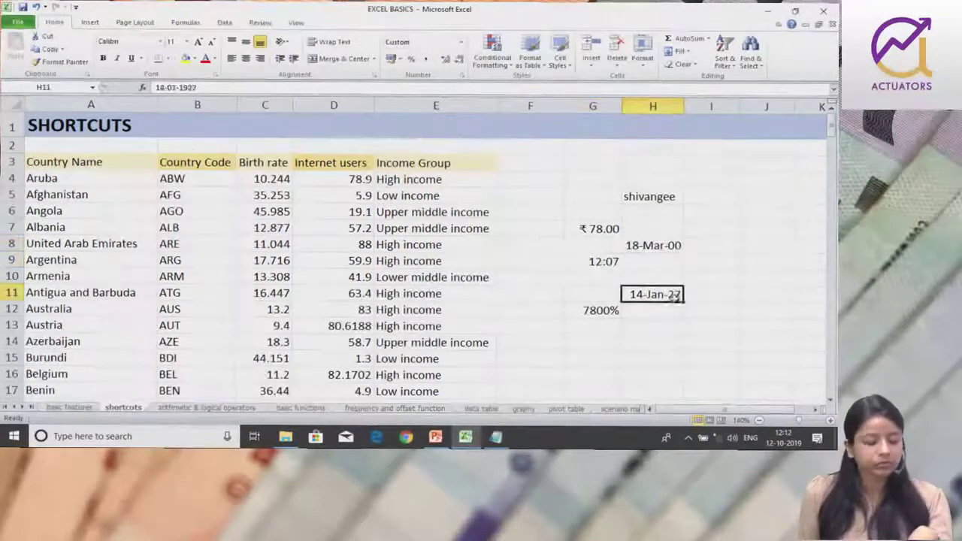
pyautogui.click(613, 315)
pyautogui.click(636, 294)
pyautogui.click(651, 244)
pyautogui.click(612, 310)
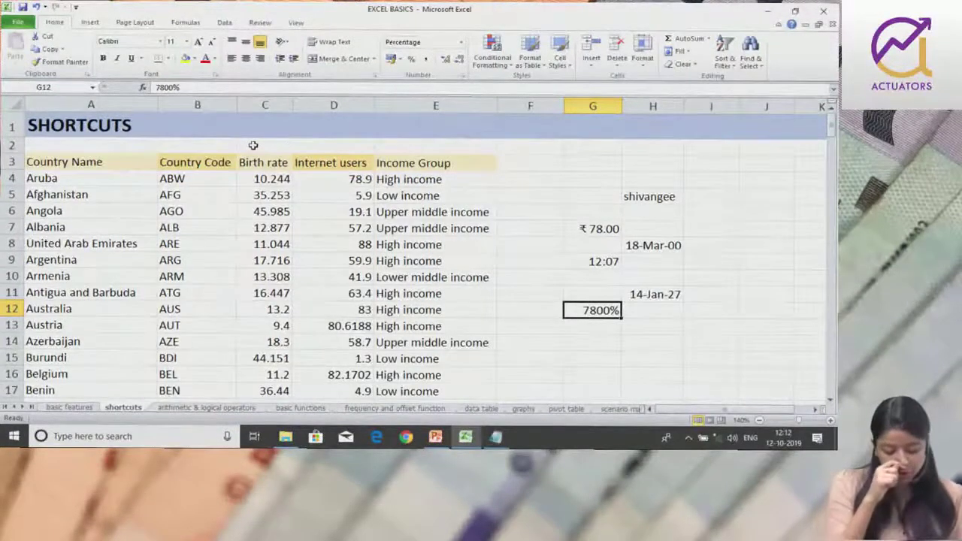
pyautogui.hotkey('shift', 'F3')
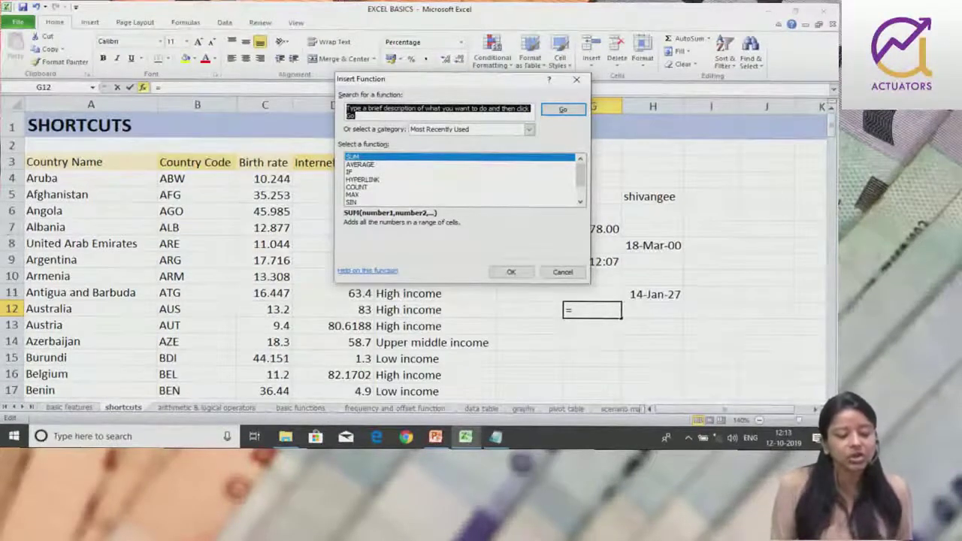
pyautogui.scroll(-1, 580, 181)
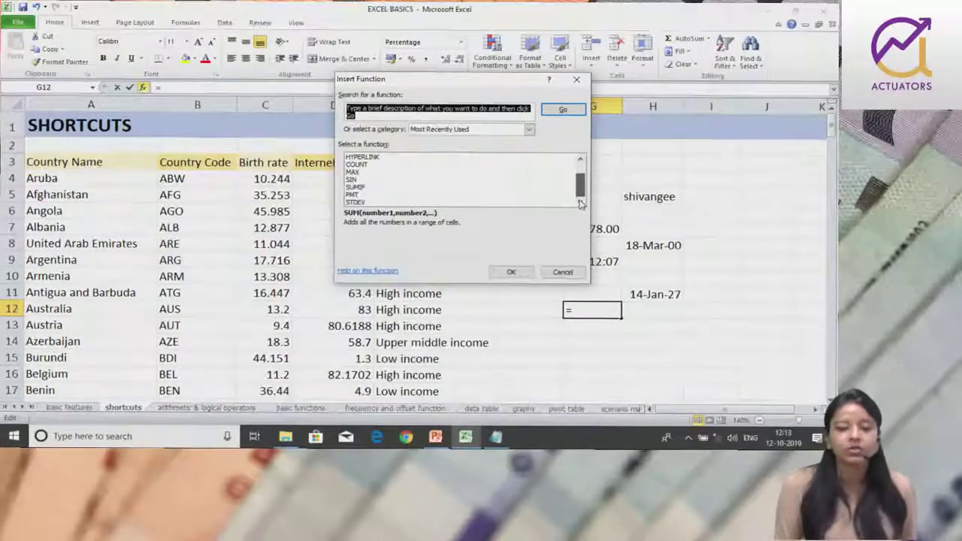
pyautogui.click(353, 186)
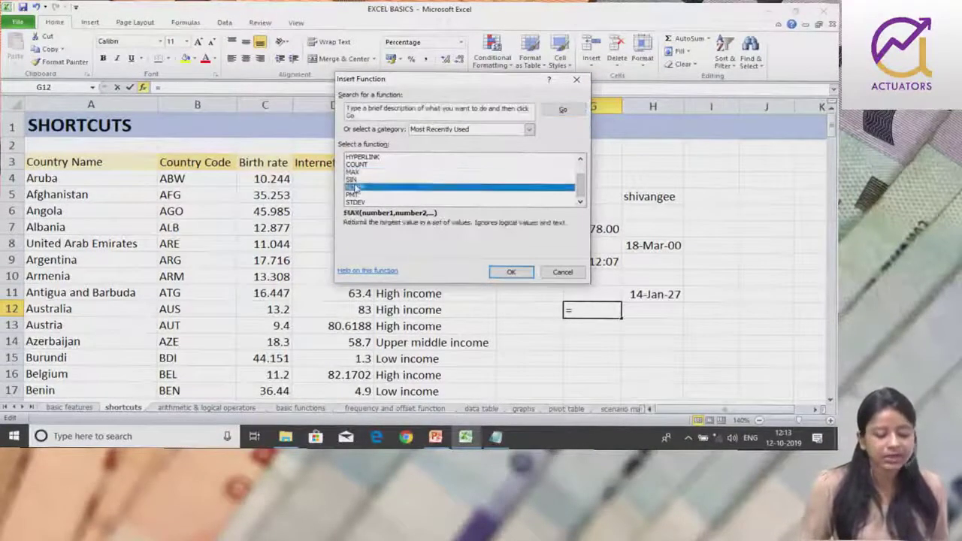
pyautogui.click(560, 273)
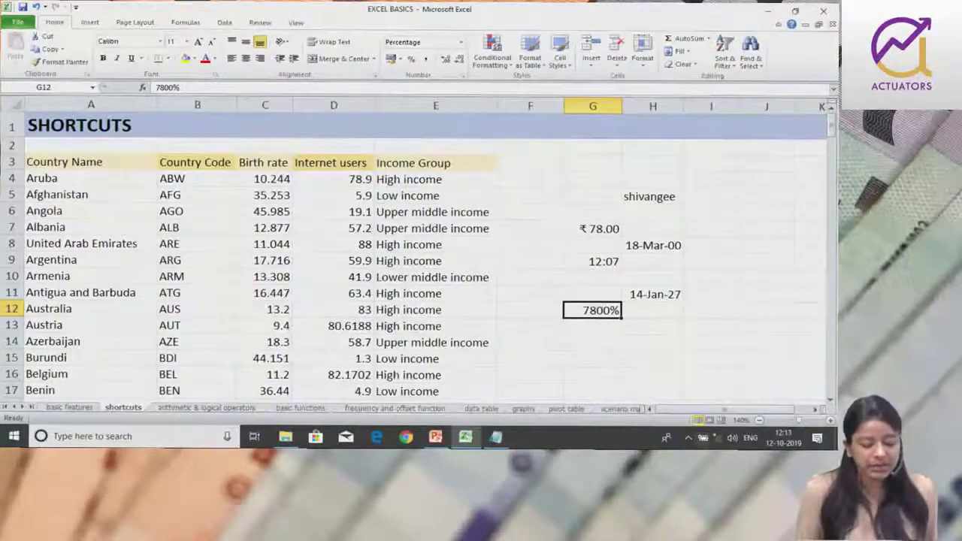
pyautogui.click(436, 437)
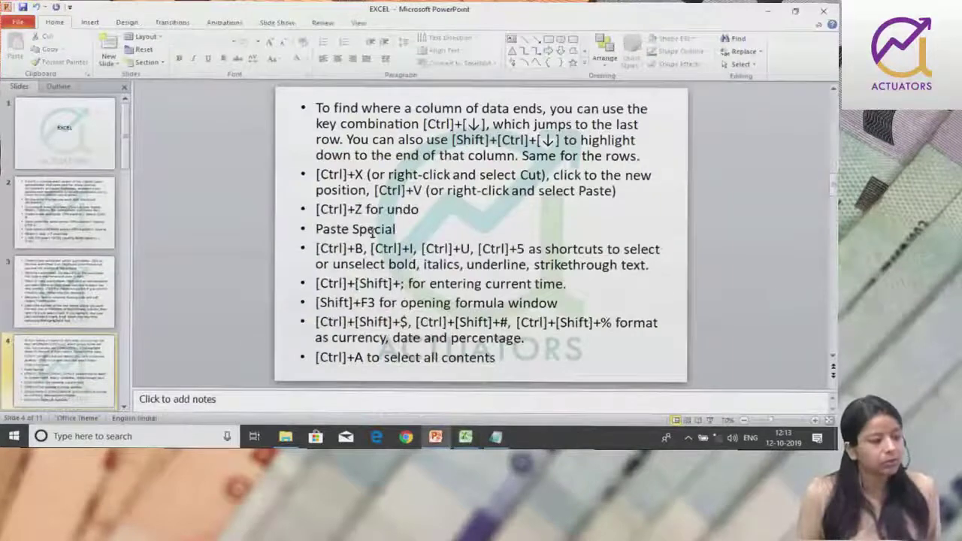
pyautogui.click(465, 437)
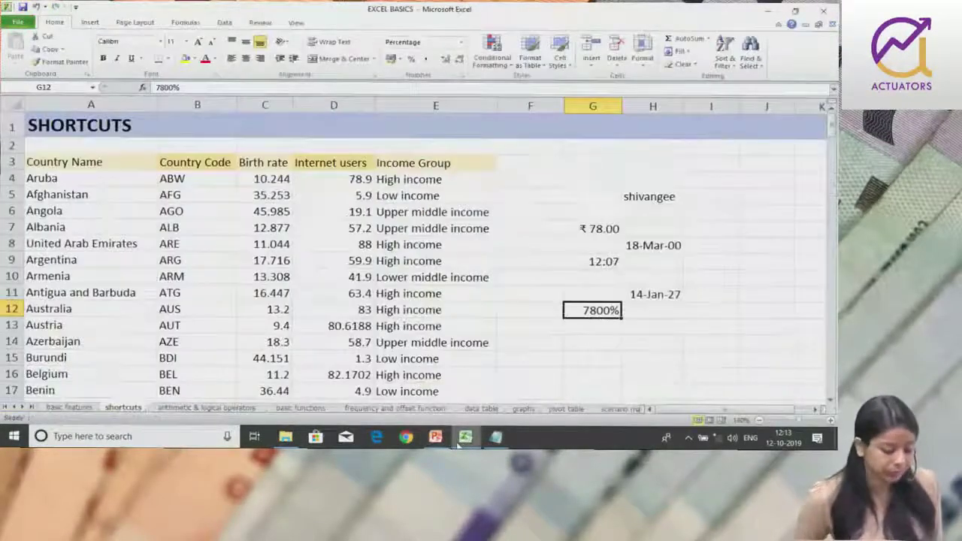